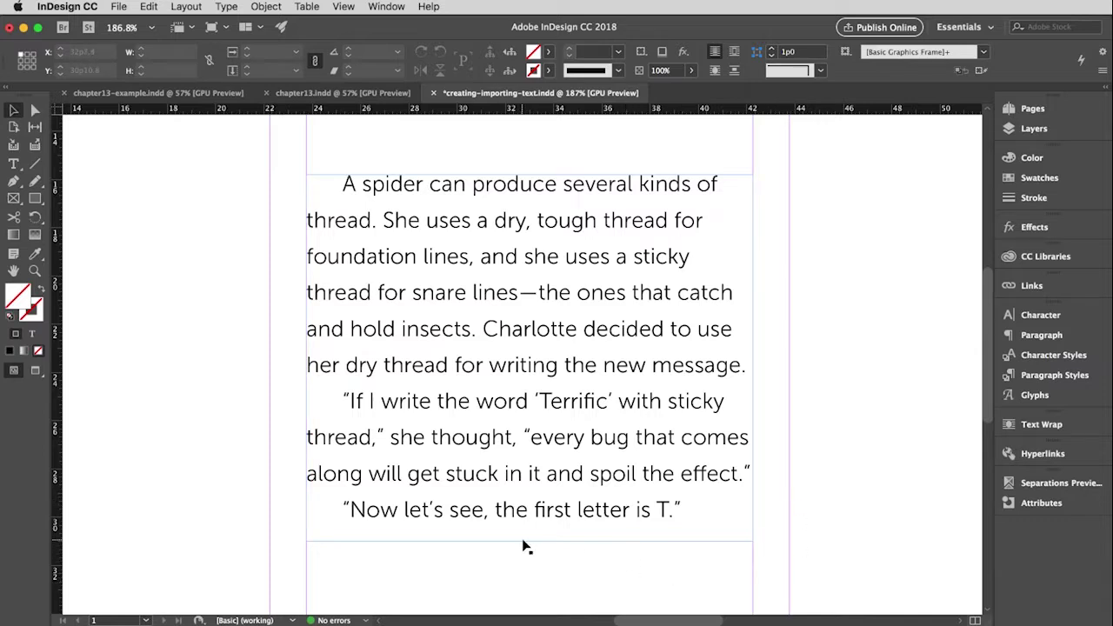
# - Shorten the spider story's text frame until text overflows, then extend it so all the text fits
pyautogui.click(541, 474)
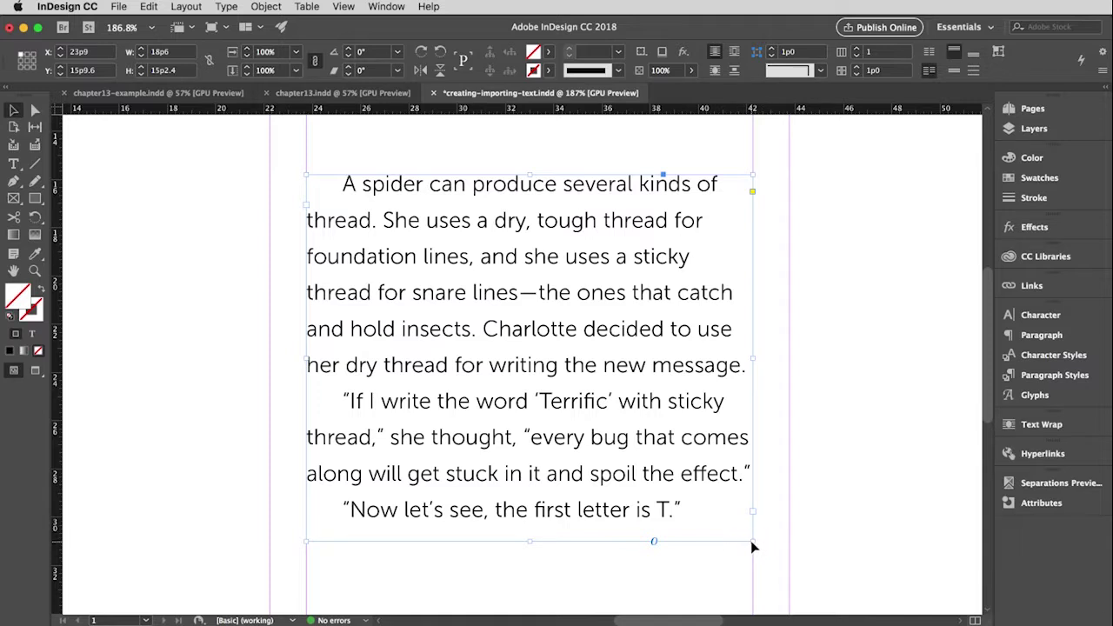
pyautogui.moveTo(751, 542)
pyautogui.mouseDown()
pyautogui.moveTo(711, 558)
pyautogui.moveTo(629, 557)
pyautogui.moveTo(544, 535)
pyautogui.moveTo(735, 387)
pyautogui.moveTo(736, 442)
pyautogui.moveTo(708, 536)
pyautogui.moveTo(597, 540)
pyautogui.moveTo(728, 447)
pyautogui.moveTo(539, 562)
pyautogui.moveTo(755, 555)
pyautogui.mouseUp()
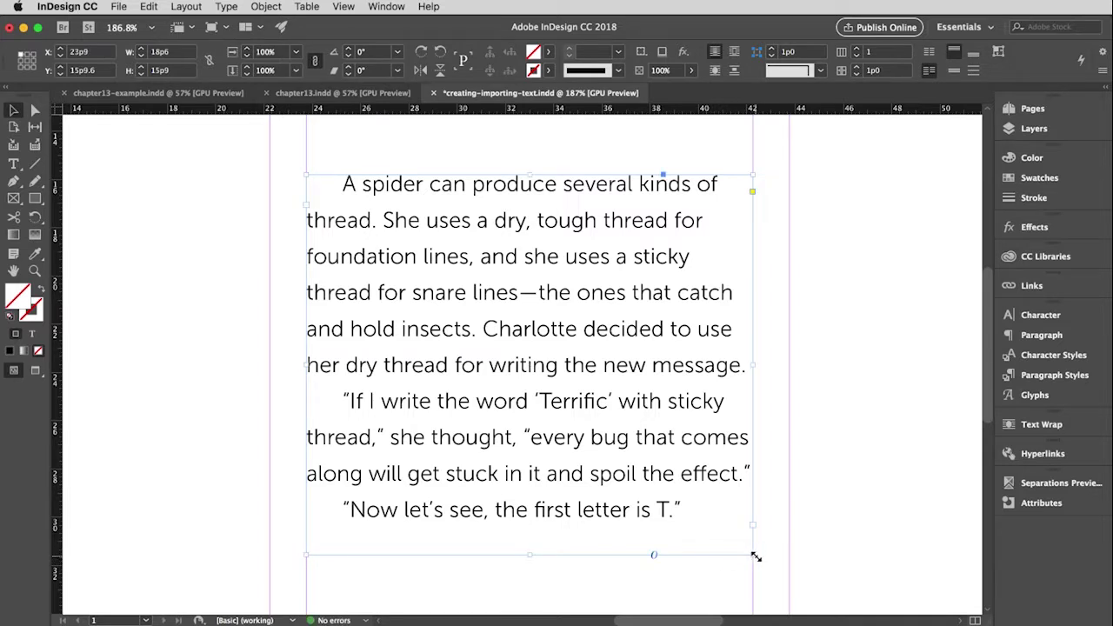
pyautogui.moveTo(754, 554)
pyautogui.mouseDown()
pyautogui.moveTo(709, 509)
pyautogui.moveTo(634, 508)
pyautogui.moveTo(589, 530)
pyautogui.moveTo(597, 559)
pyautogui.moveTo(753, 567)
pyautogui.mouseUp()
pyautogui.moveTo(531, 565); pyautogui.dragTo(548, 420)
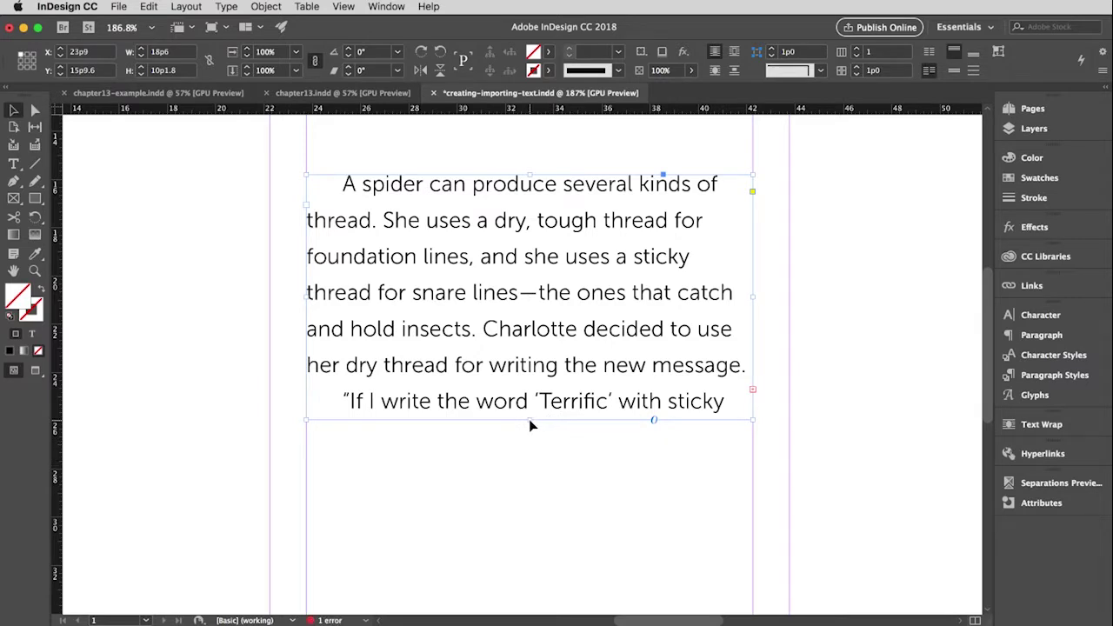
pyautogui.moveTo(529, 419); pyautogui.dragTo(527, 549)
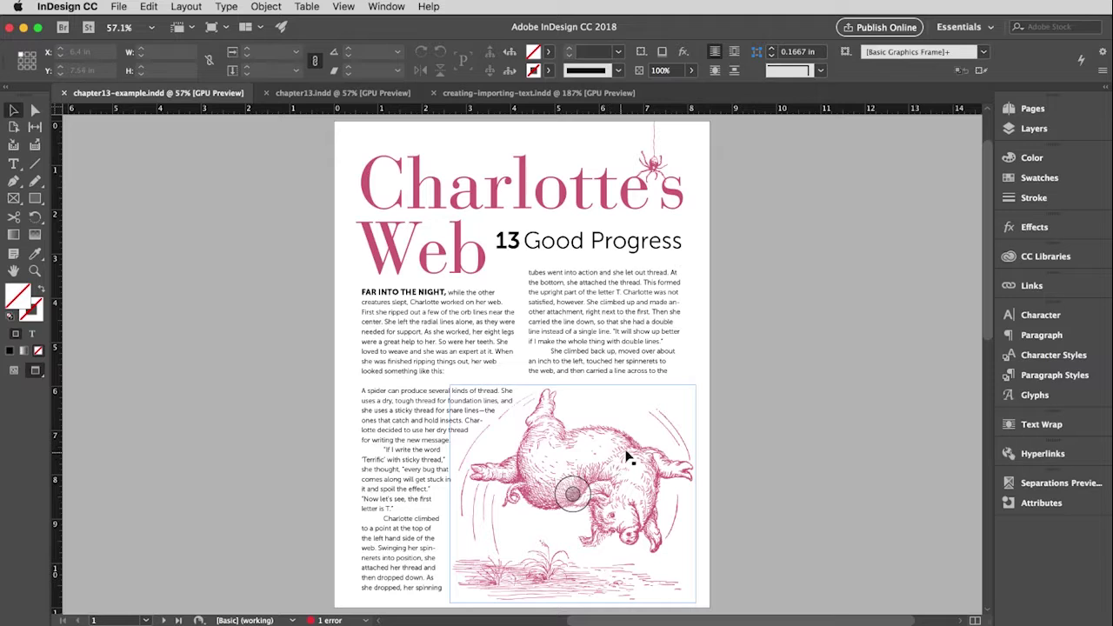
# - Switch to chapter13.indd, scroll its pages back to page 1, and bring up the Layout menu
pyautogui.click(715, 376)
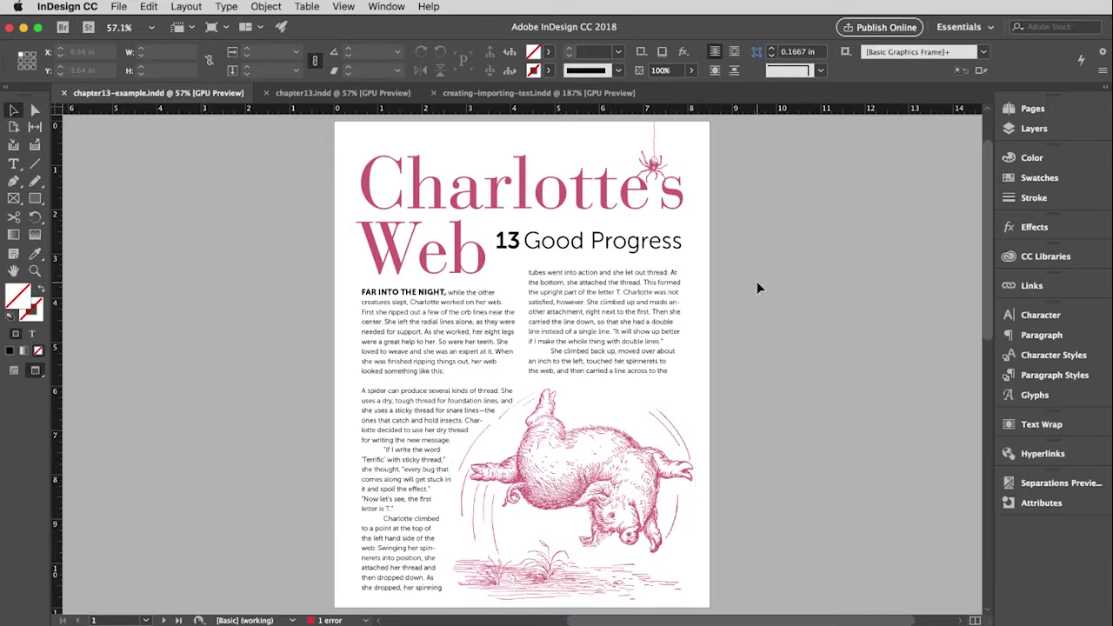
pyautogui.click(365, 96)
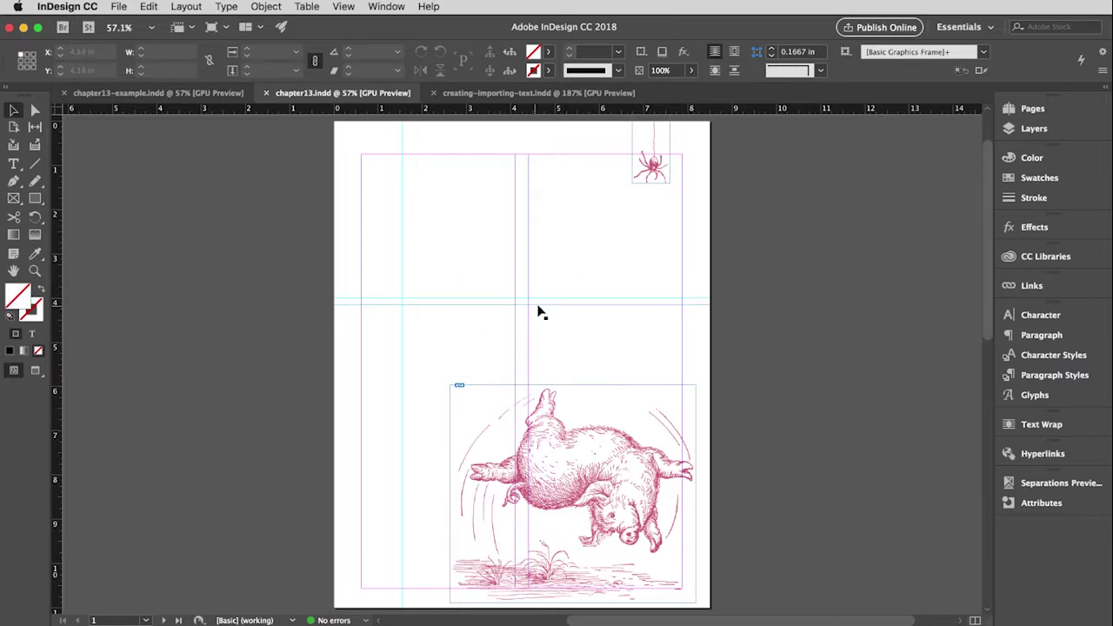
pyautogui.scroll(-1, 989, 309)
pyautogui.moveTo(989, 310); pyautogui.dragTo(992, 544)
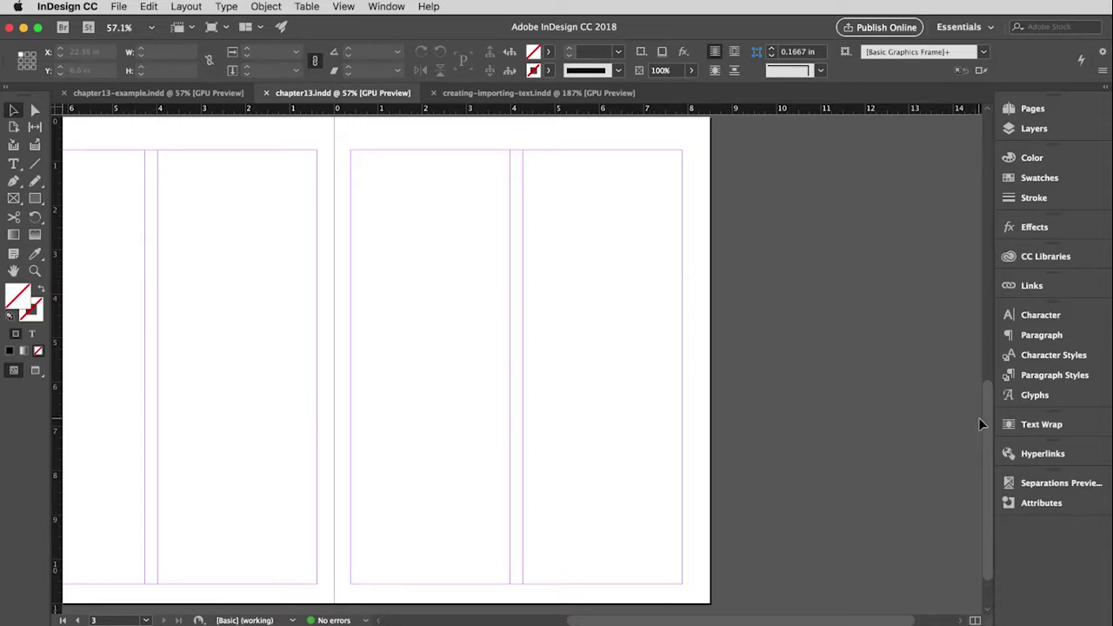
pyautogui.moveTo(989, 420); pyautogui.dragTo(992, 174)
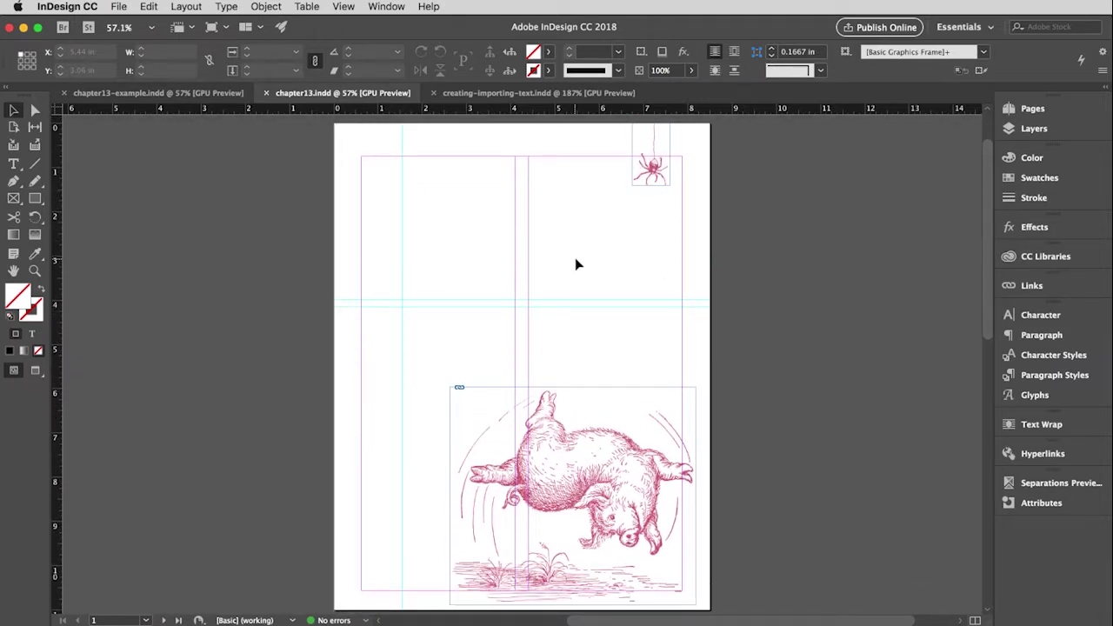
pyautogui.click(200, 7)
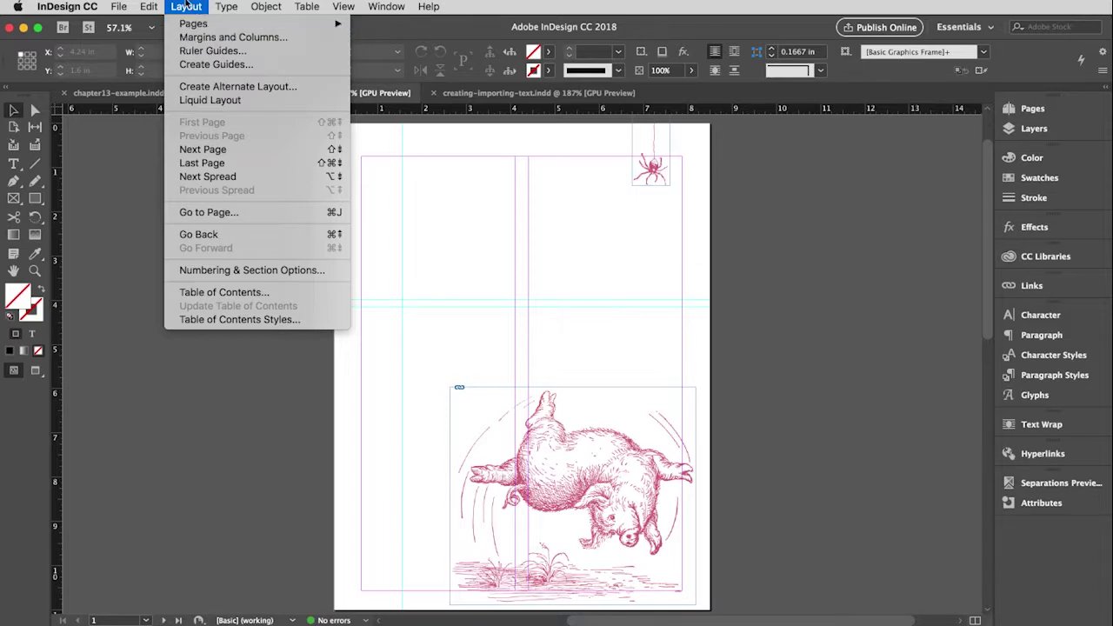
# - Close the Layout menu, then review the document's pages in the Pages panel and collapse it
pyautogui.press('Escape')
pyautogui.click(1011, 108)
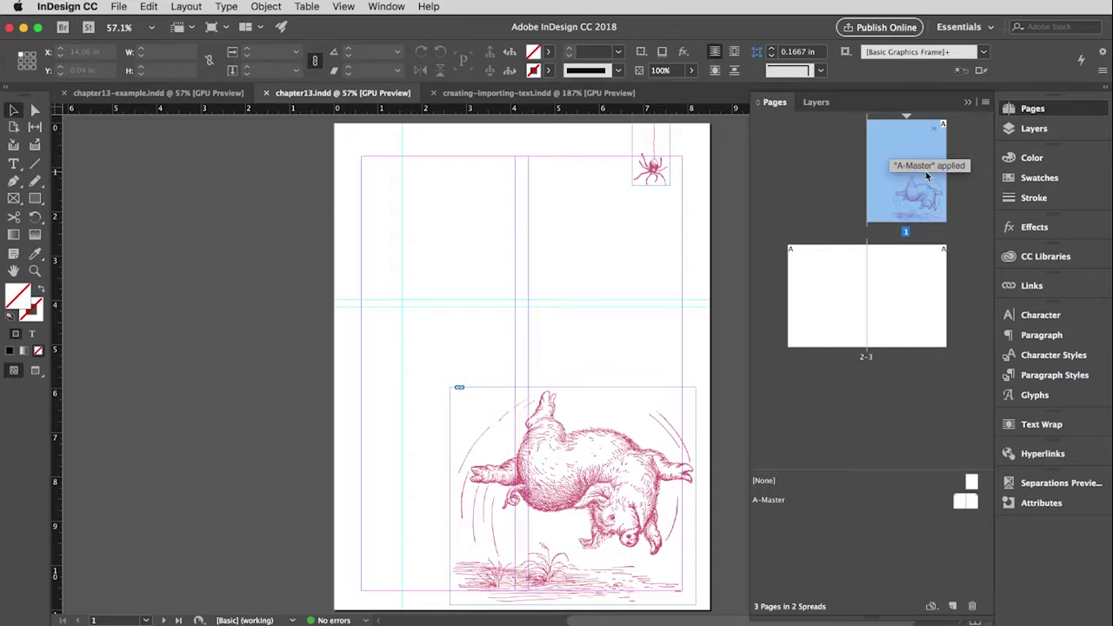
pyautogui.click(968, 103)
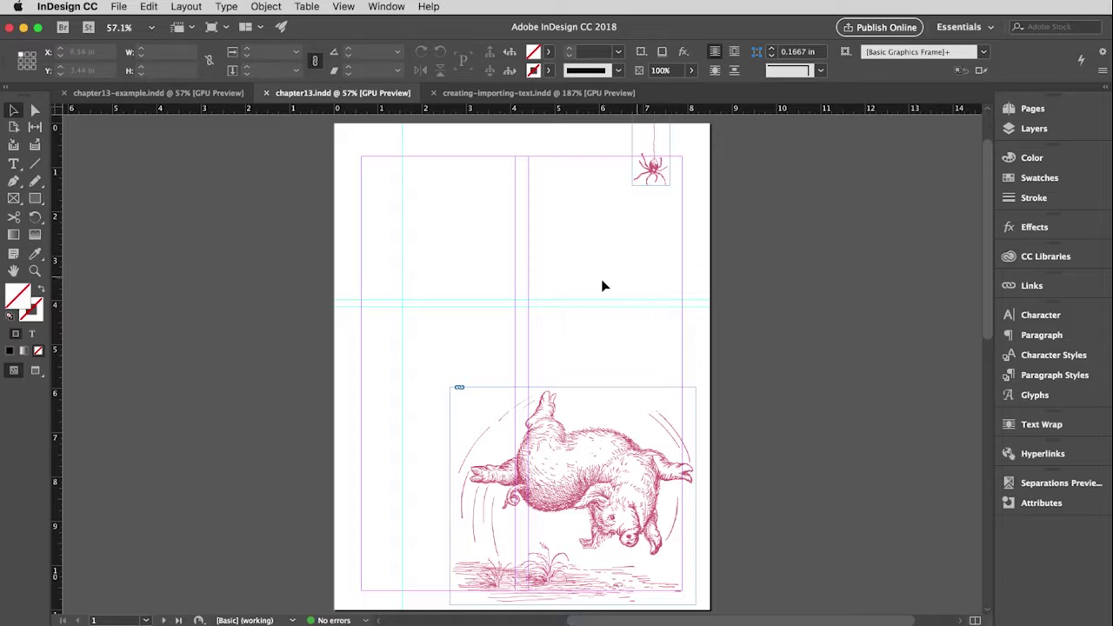
# - Draw a 7.25 in by 1.4 in text frame across the top of page 1
pyautogui.click(15, 165)
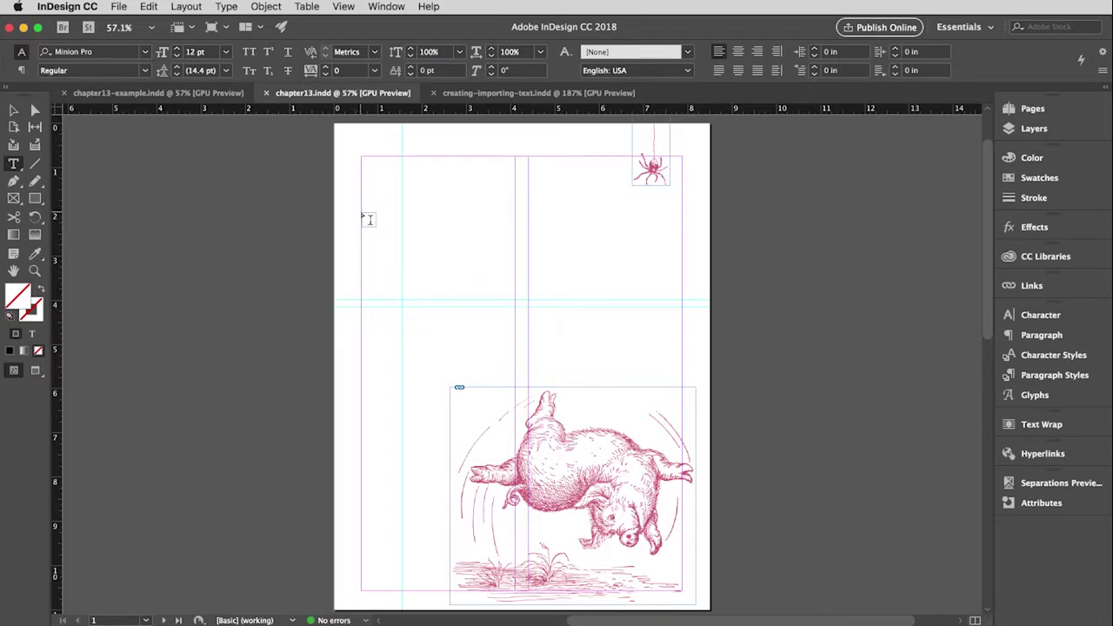
pyautogui.moveTo(362, 212)
pyautogui.mouseDown()
pyautogui.moveTo(408, 236)
pyautogui.moveTo(682, 276)
pyautogui.mouseUp()
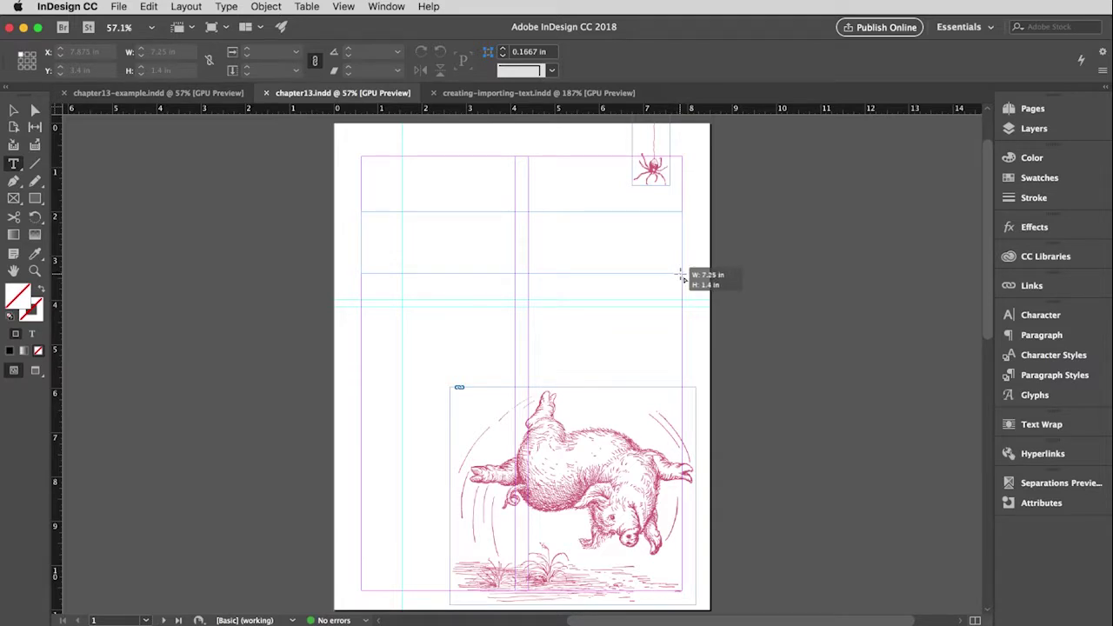
pyautogui.moveTo(682, 275); pyautogui.dragTo(681, 274)
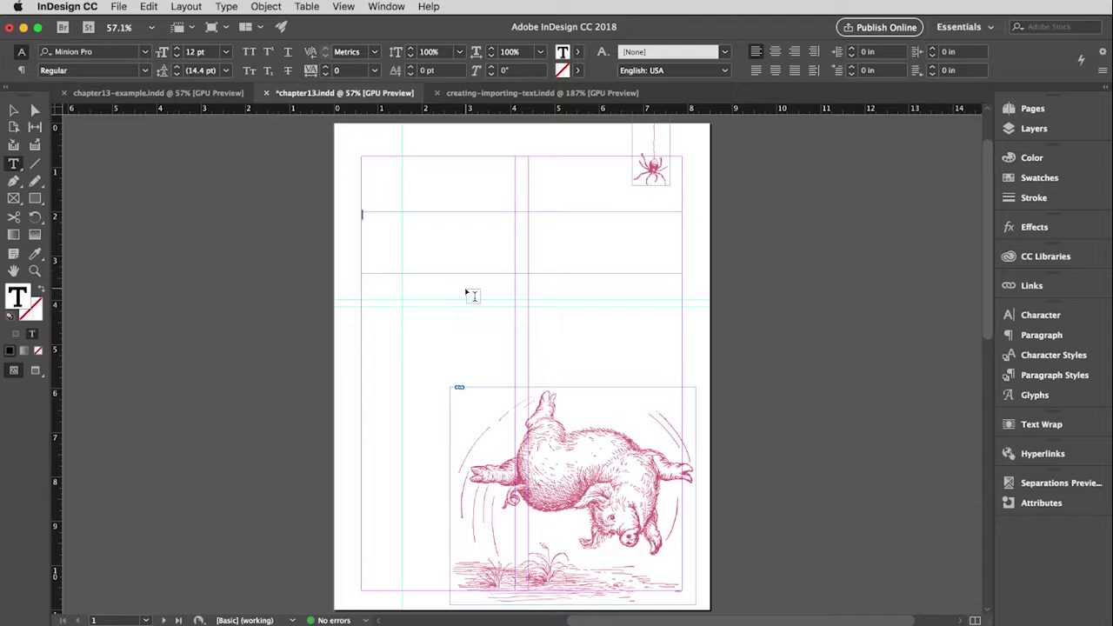
# - Type the headline Charlotte's and set it in Bauer Bodoni Roman
pyautogui.write('Chas')
pyautogui.write("lotte's")
pyautogui.moveTo(397, 215); pyautogui.dragTo(360, 217)
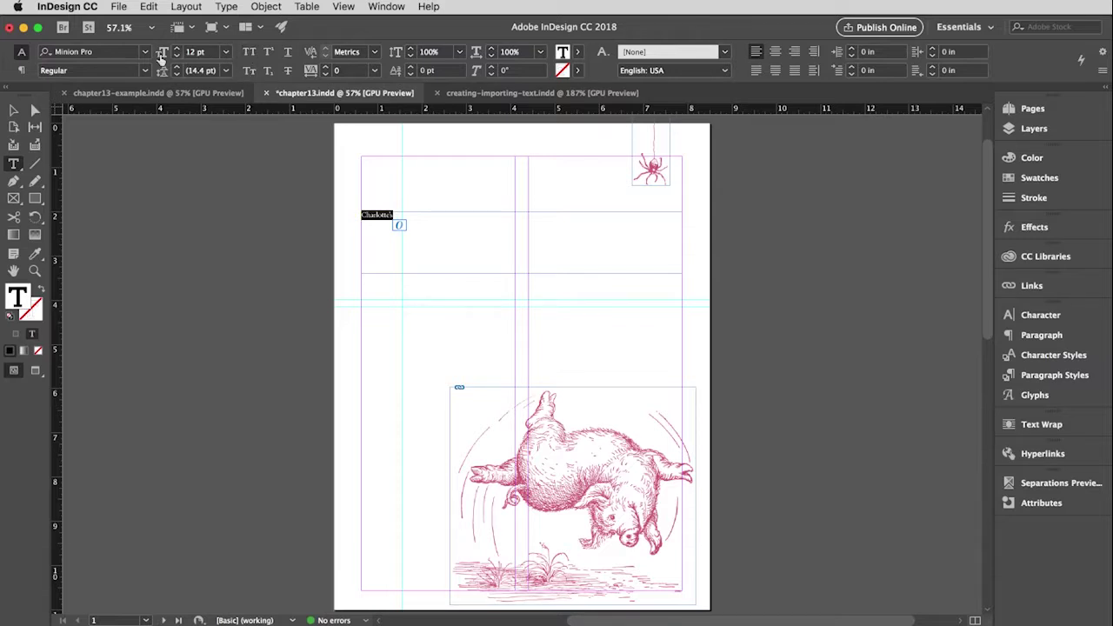
pyautogui.click(100, 52)
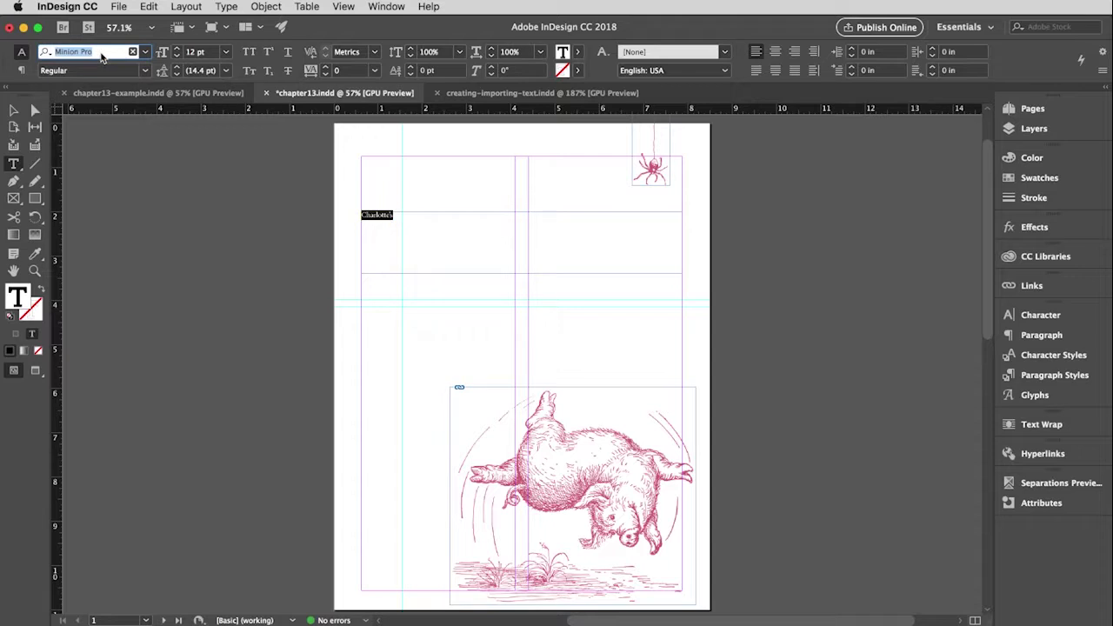
pyautogui.write('bau')
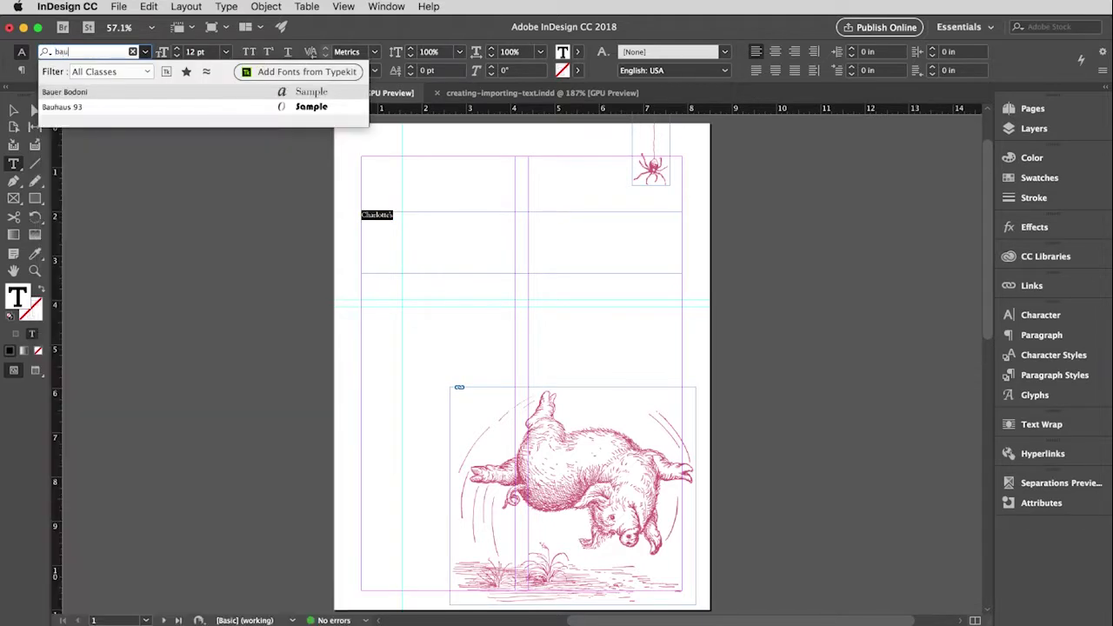
pyautogui.click(76, 92)
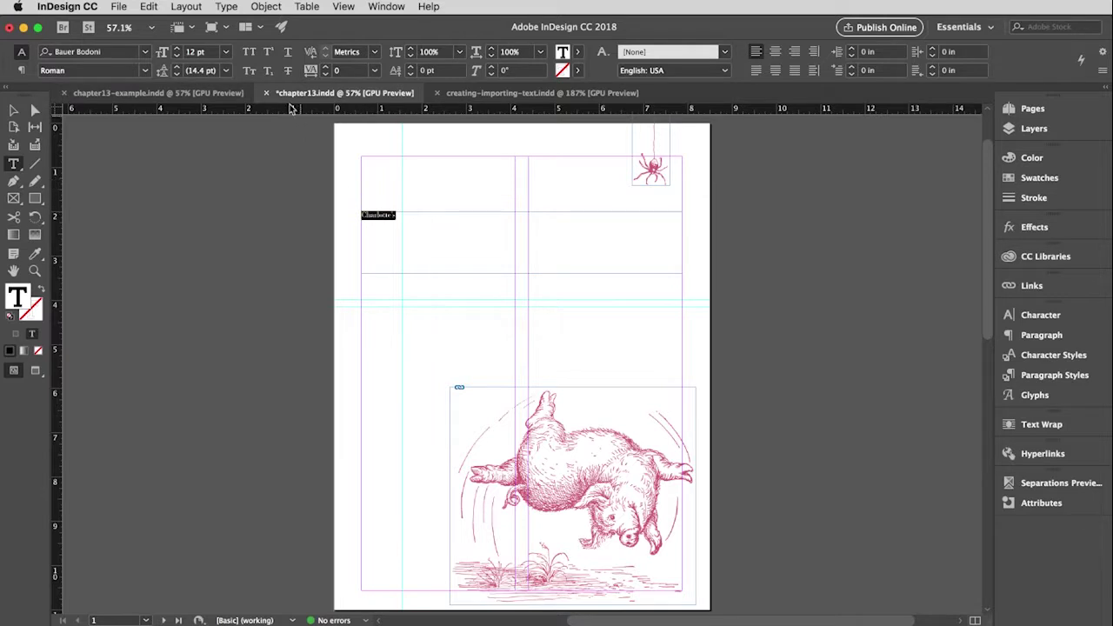
# - Increase the headline's font size from 72 pt to 120 pt
pyautogui.click(225, 52)
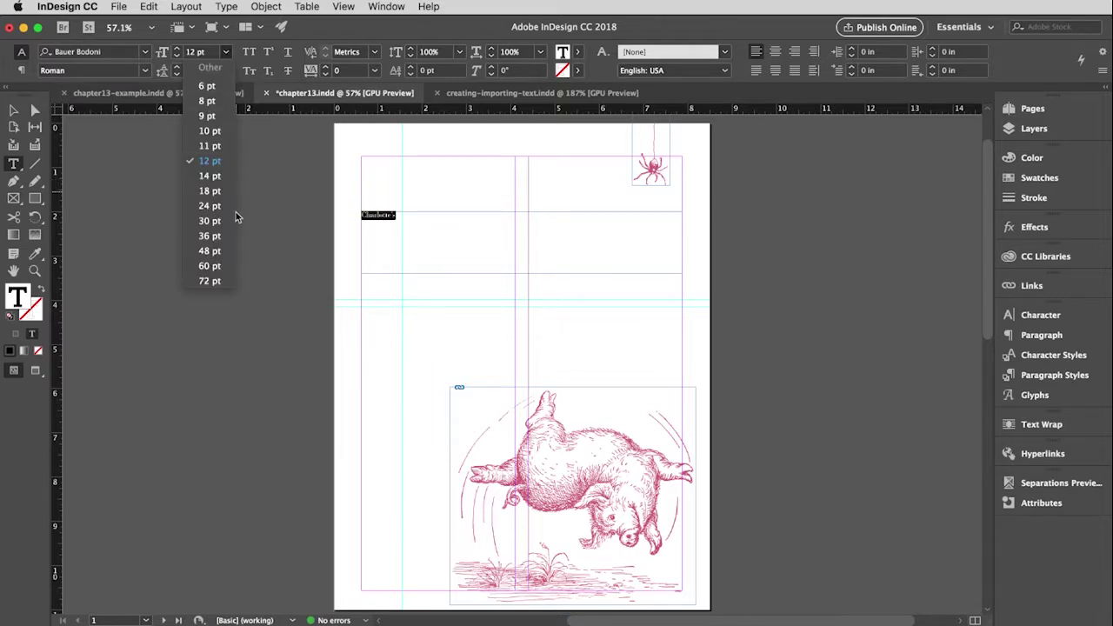
pyautogui.click(217, 281)
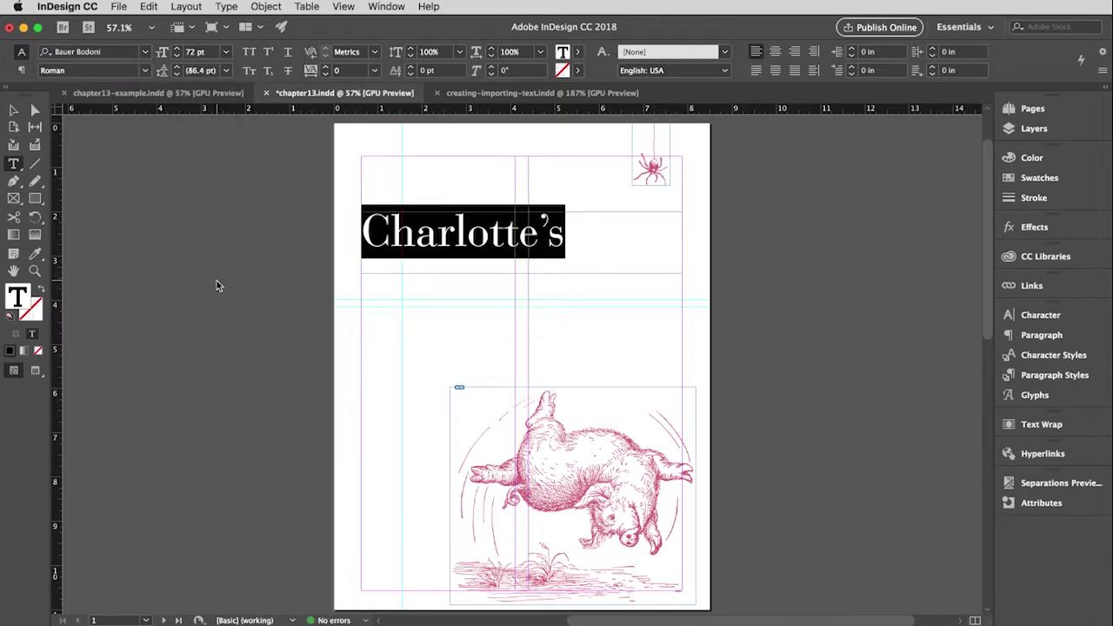
pyautogui.doubleClick(191, 52)
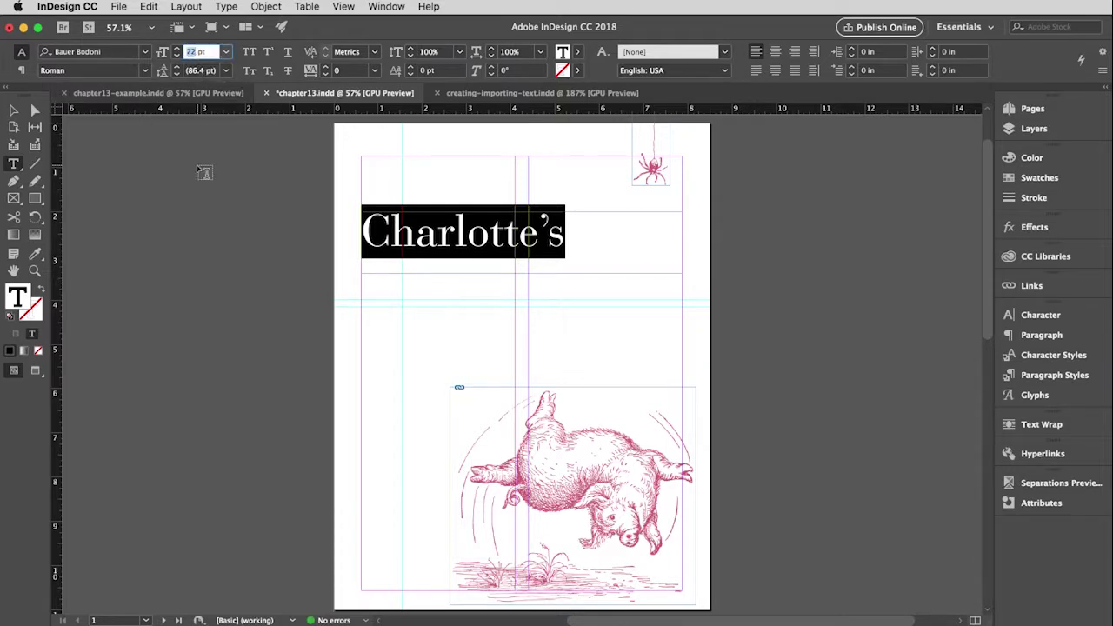
pyautogui.write('120')
pyautogui.press('Tab')
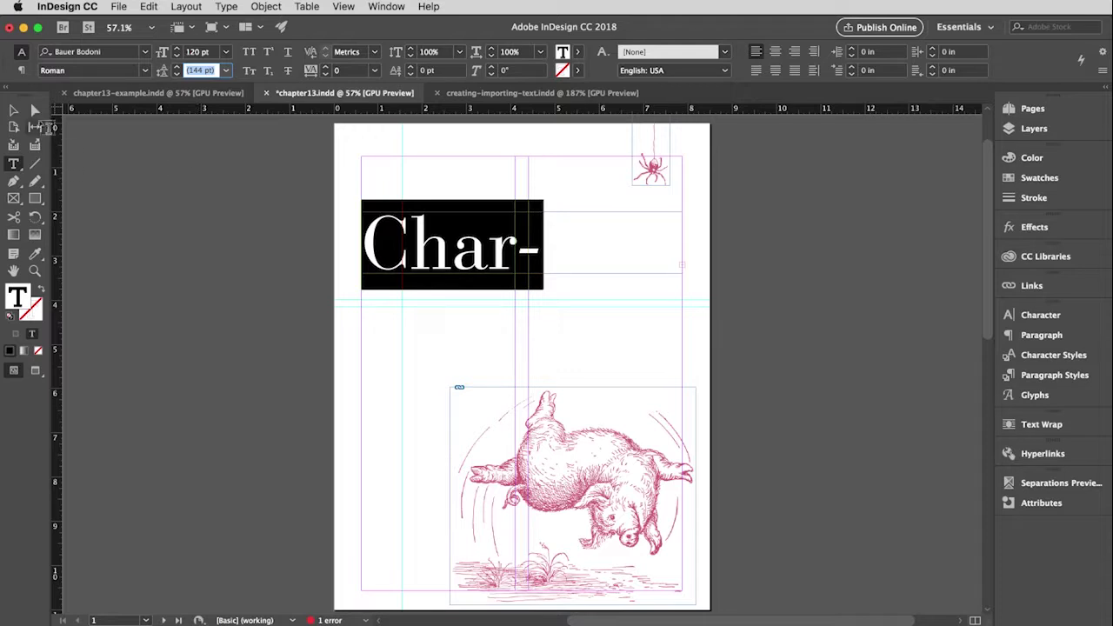
pyautogui.click(13, 110)
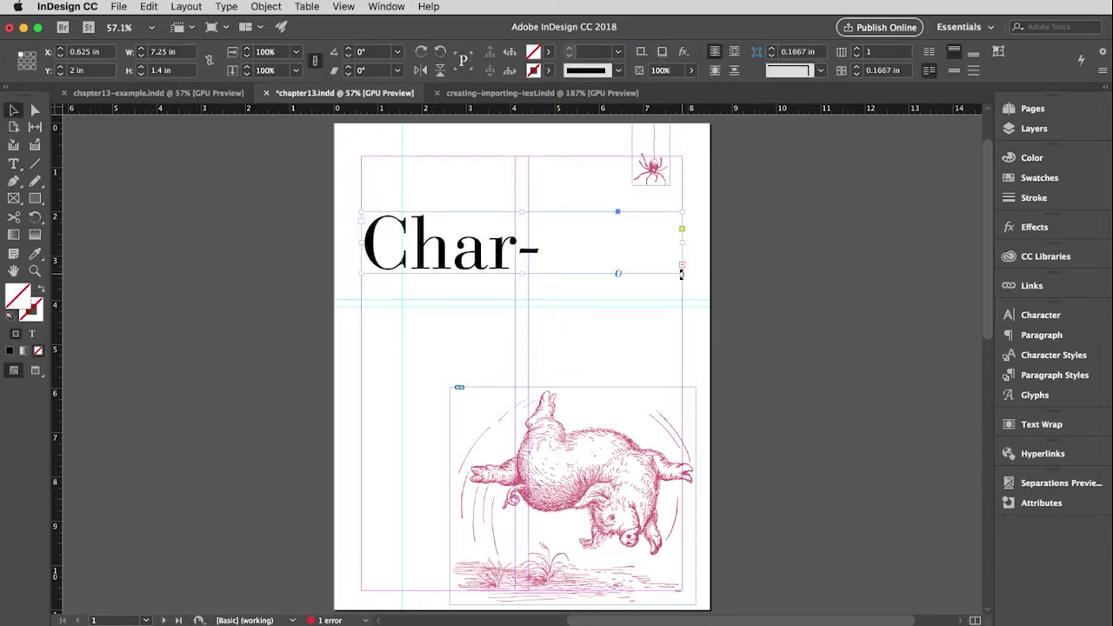
# - Widen the headline frame to about 7.975 in so Charlotte's fits, then nudge it left
pyautogui.moveTo(683, 266); pyautogui.dragTo(714, 285)
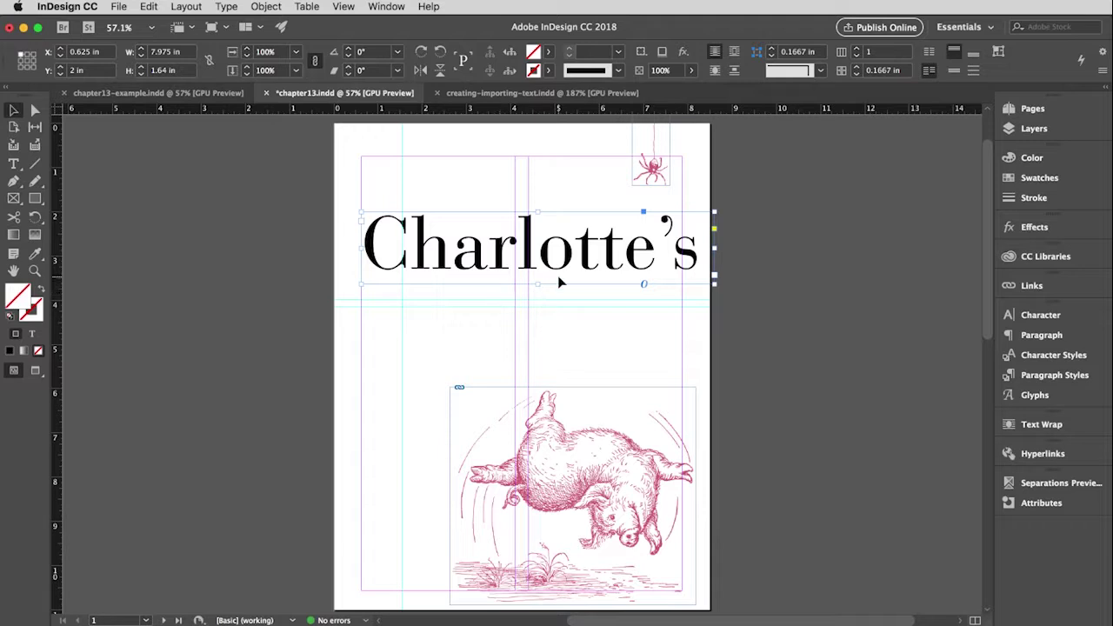
pyautogui.moveTo(518, 261); pyautogui.dragTo(624, 336)
pyautogui.click(230, 451)
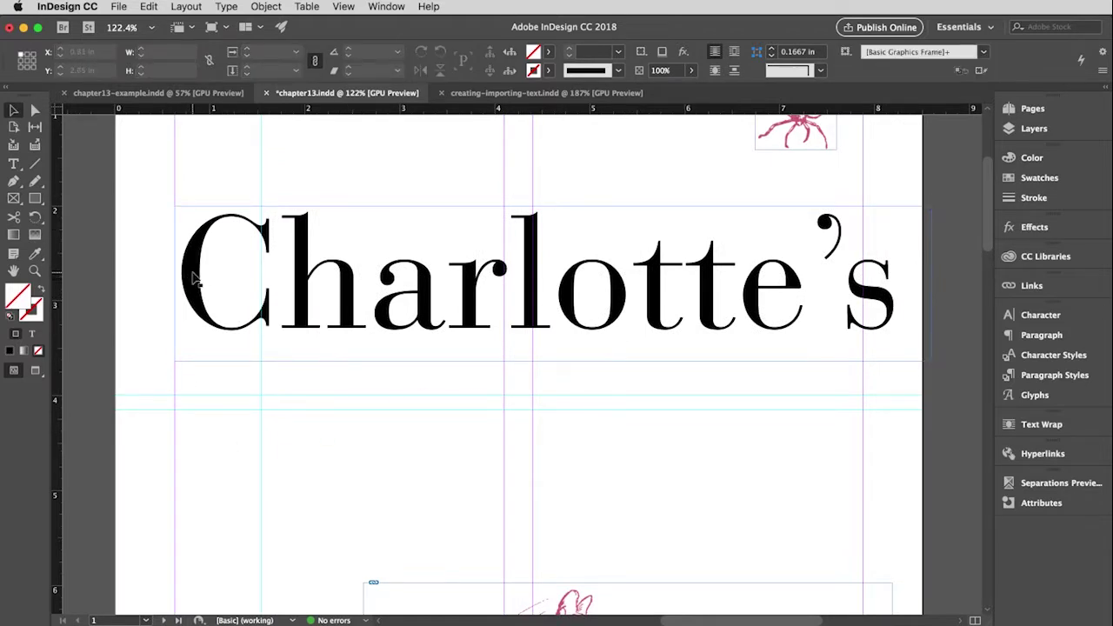
pyautogui.click(193, 276)
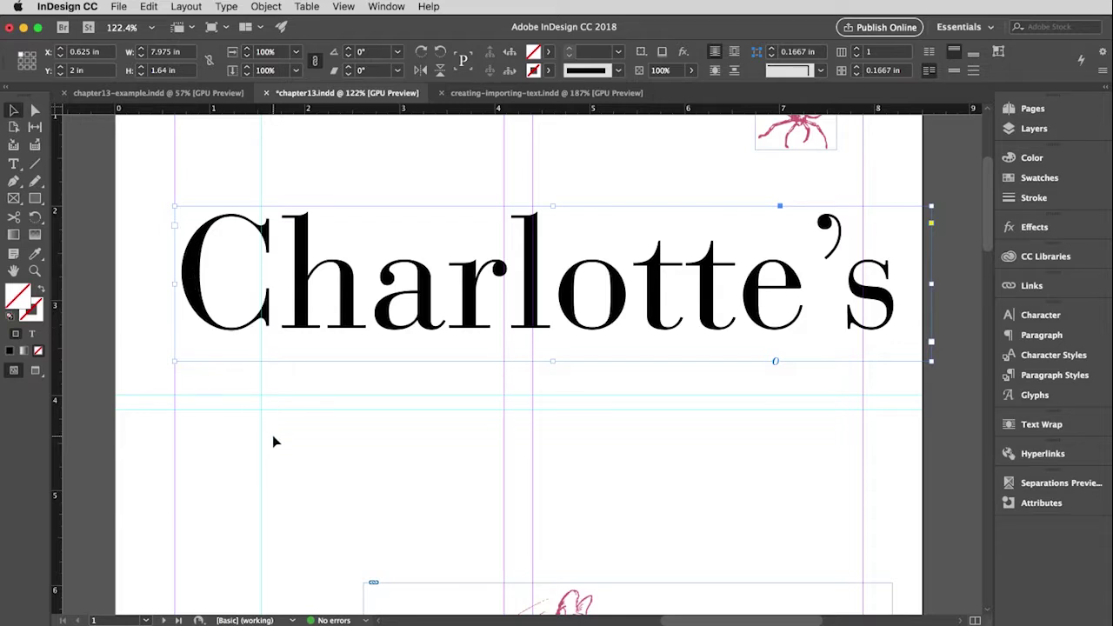
pyautogui.press('Left')
pyautogui.press('Left')
pyautogui.press('Left')
pyautogui.press('Left')
pyautogui.press('Left')
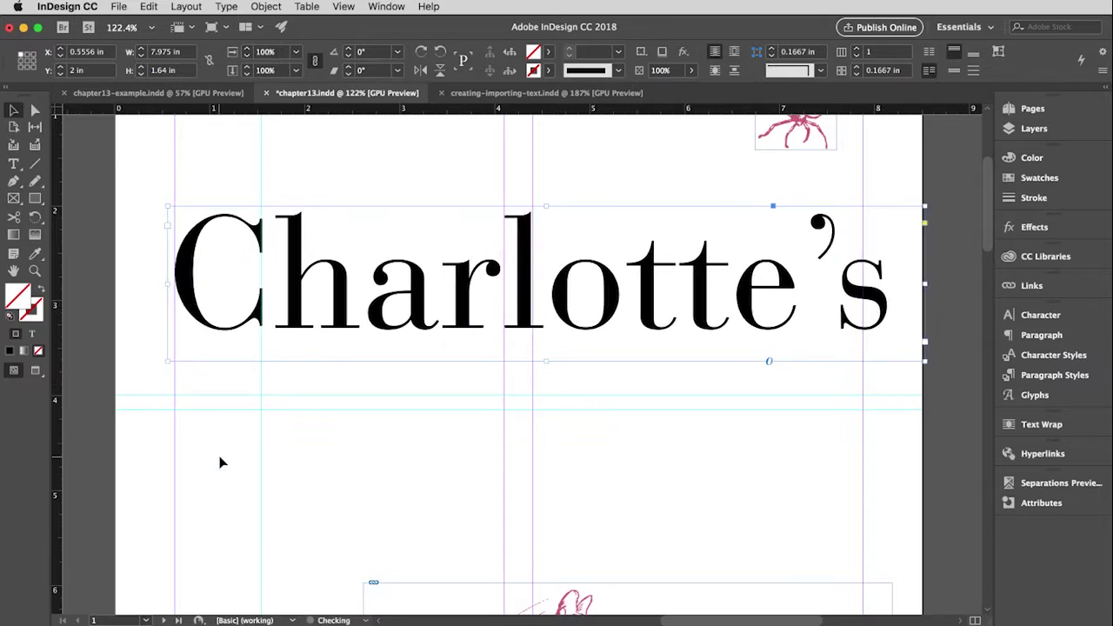
pyautogui.press('Left')
pyautogui.press('Left')
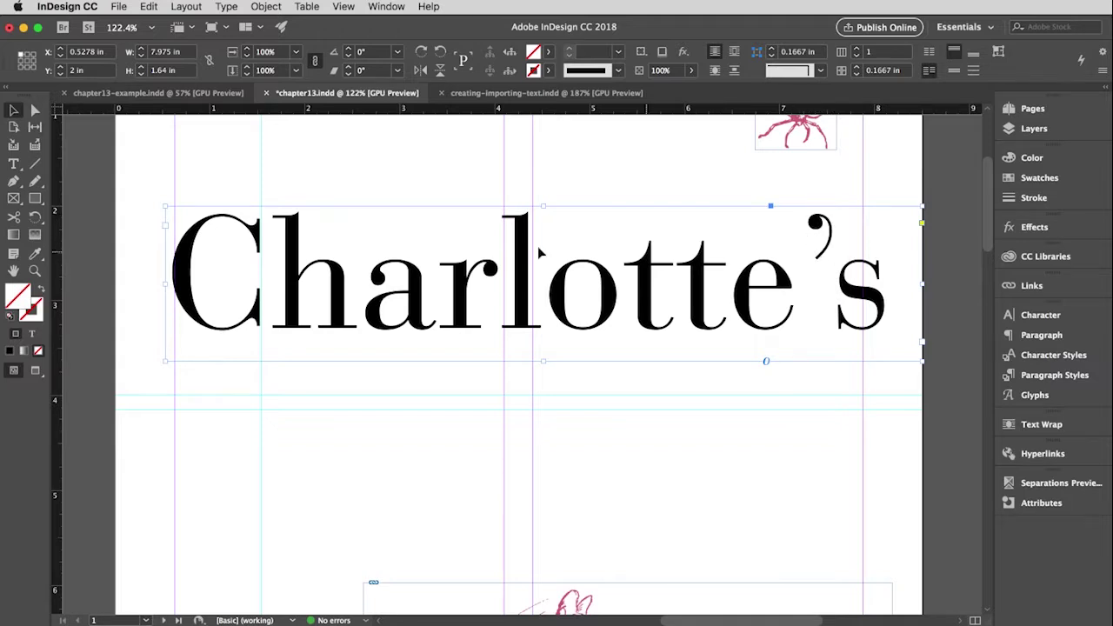
# - Delete the apostrophe so the headline reads Charlottes
pyautogui.click(14, 166)
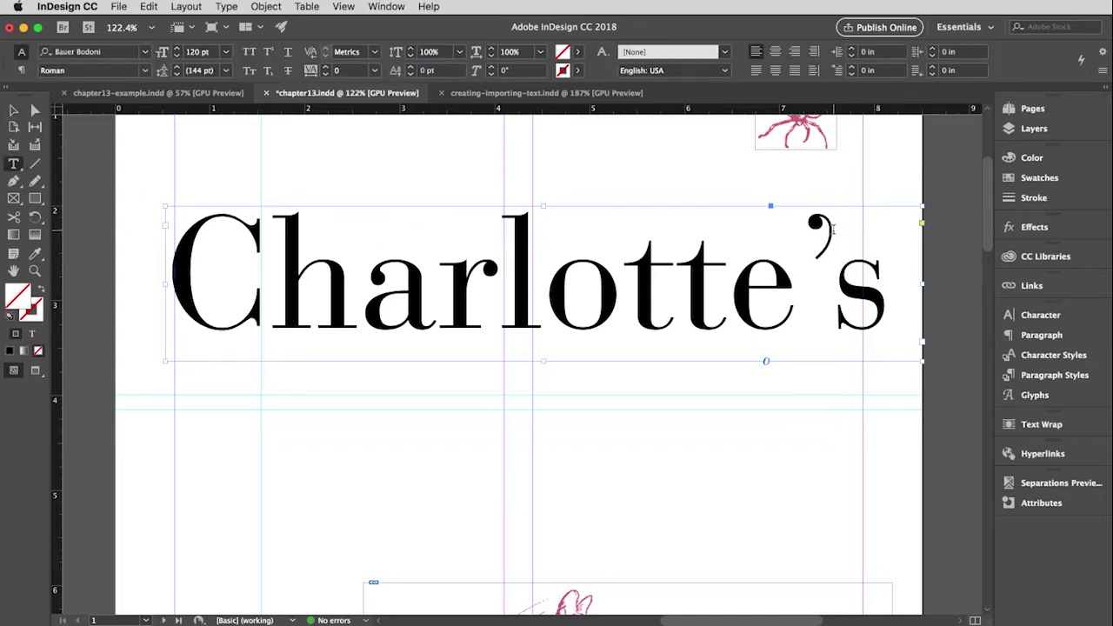
pyautogui.doubleClick(815, 225)
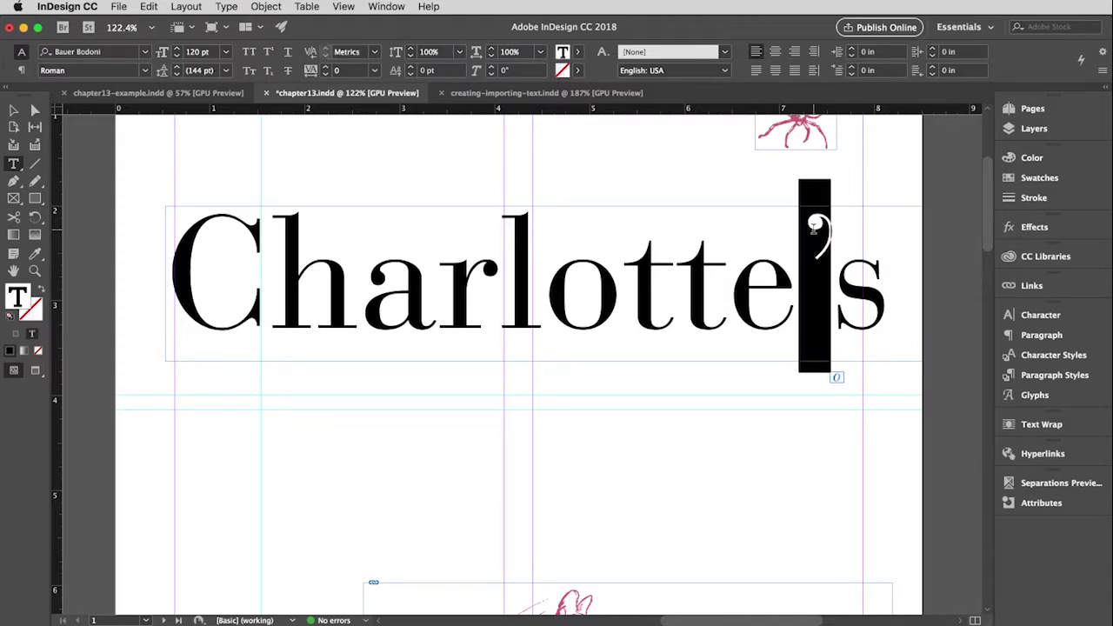
pyautogui.press('BackSpace')
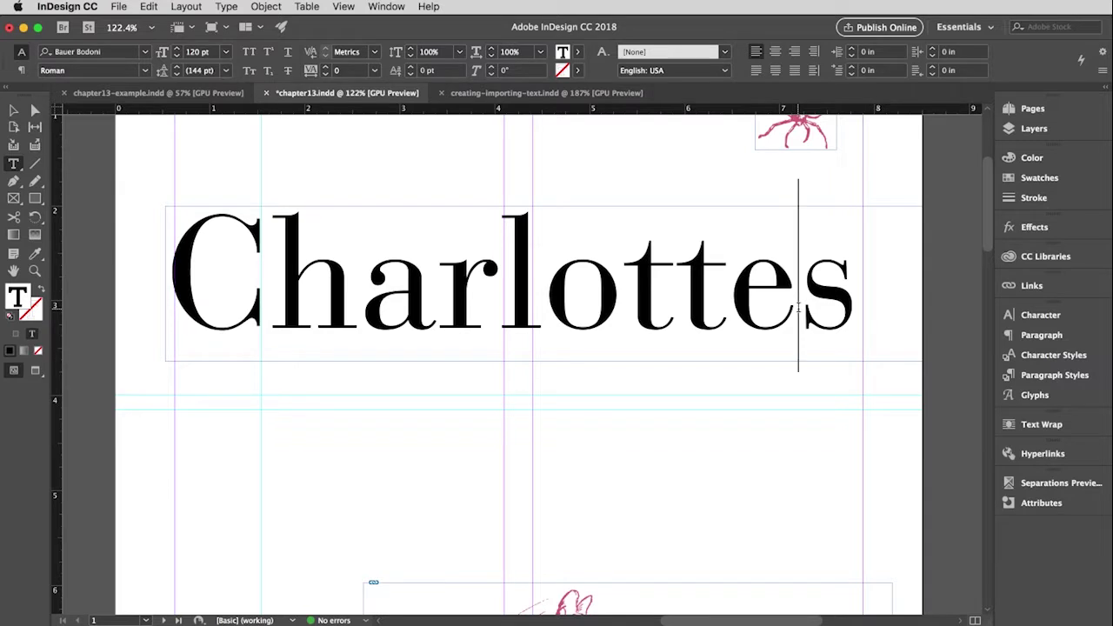
# - Kern the gap between the final e and s of Charlottes to 80
pyautogui.click(799, 307)
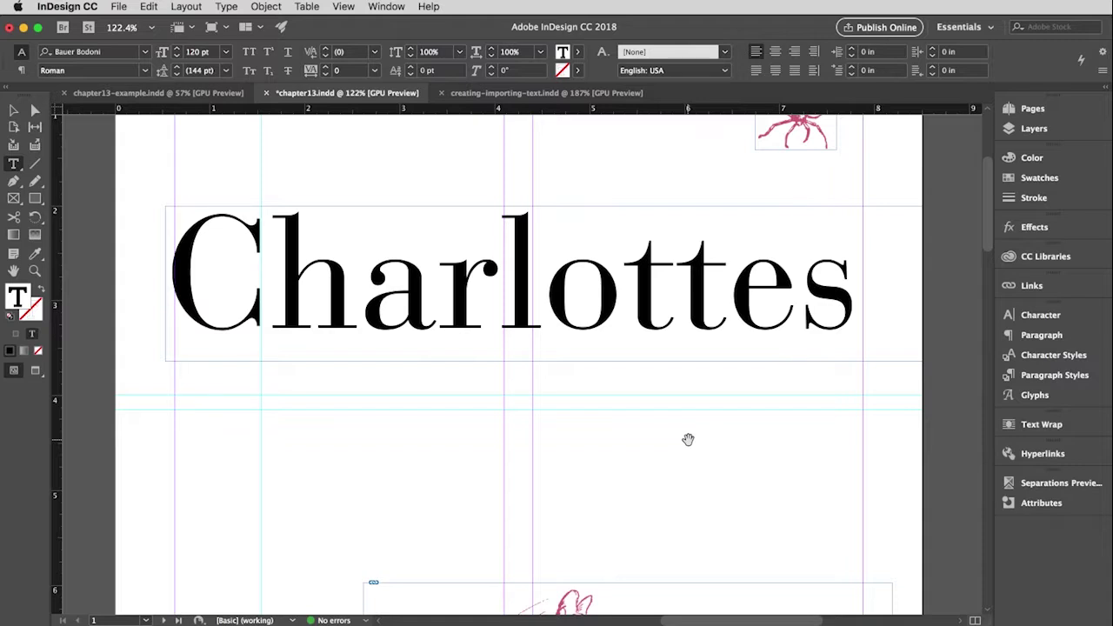
pyautogui.hotkey('alt', 'Right')
pyautogui.hotkey('alt', 'Right')
pyautogui.hotkey('alt', 'Right')
pyautogui.hotkey('alt', 'Right')
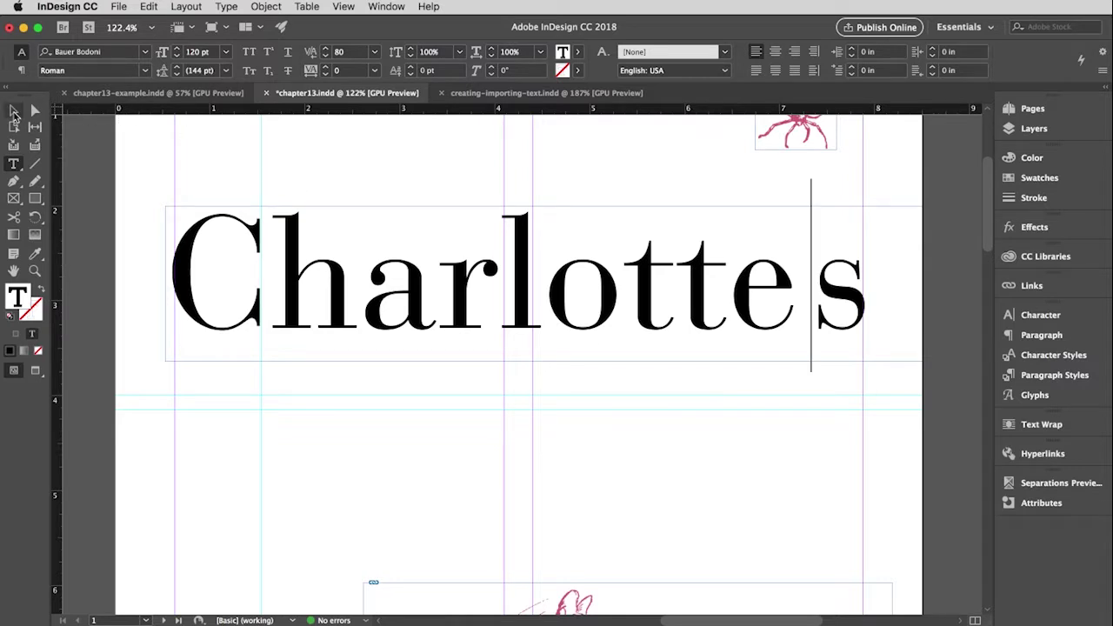
# - Move the Charlottes headline frame up about an inch, to Y 0.8 in
pyautogui.press('Escape')
pyautogui.scroll(4, 650, 335)
pyautogui.moveTo(623, 452); pyautogui.dragTo(612, 347)
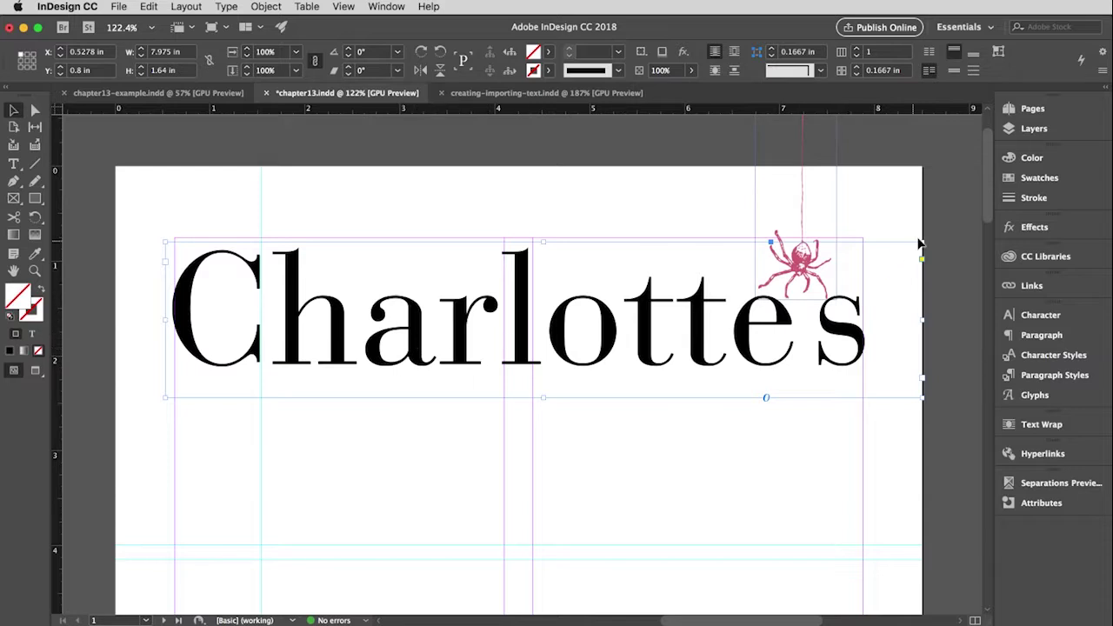
# - Colour the headline text Charlotte Pink, undoing the accidental pink frame fill
pyautogui.click(1010, 181)
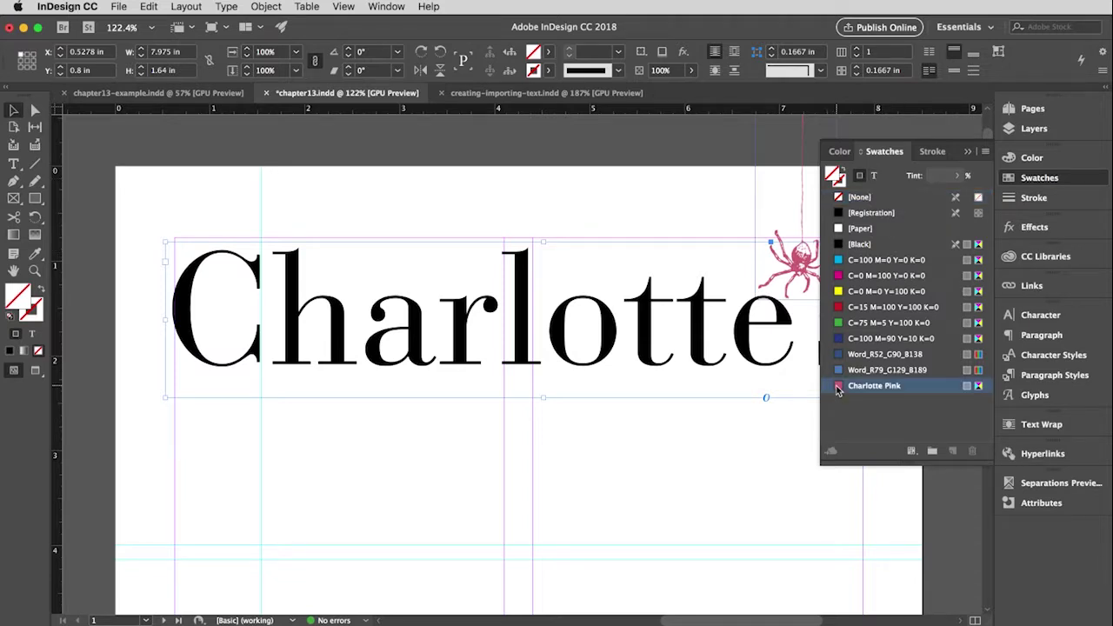
pyautogui.click(874, 385)
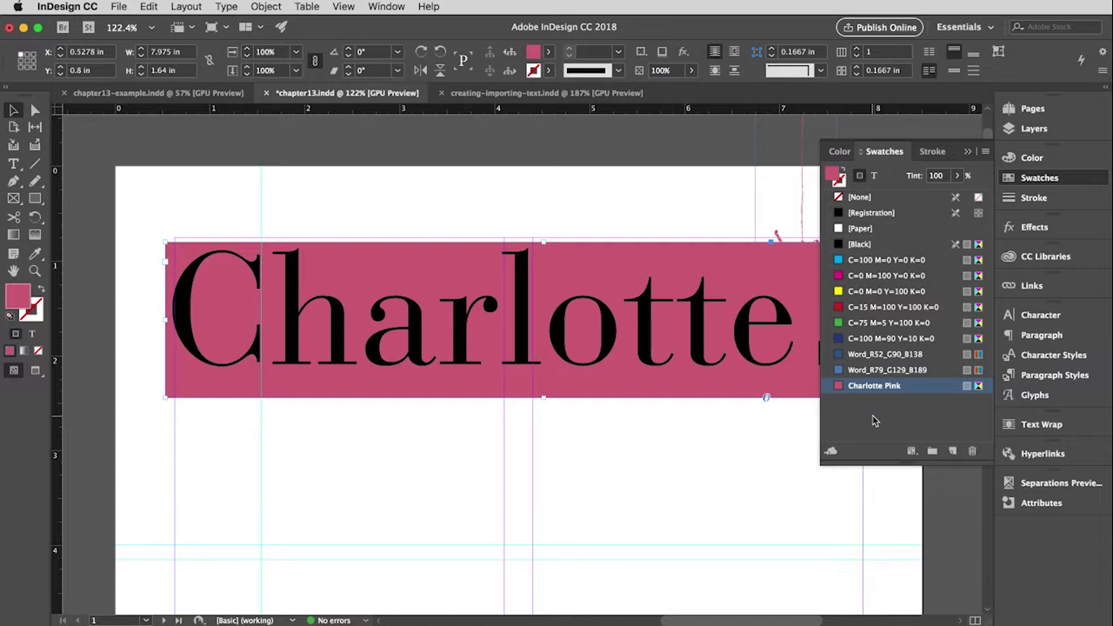
pyautogui.press('super+z')
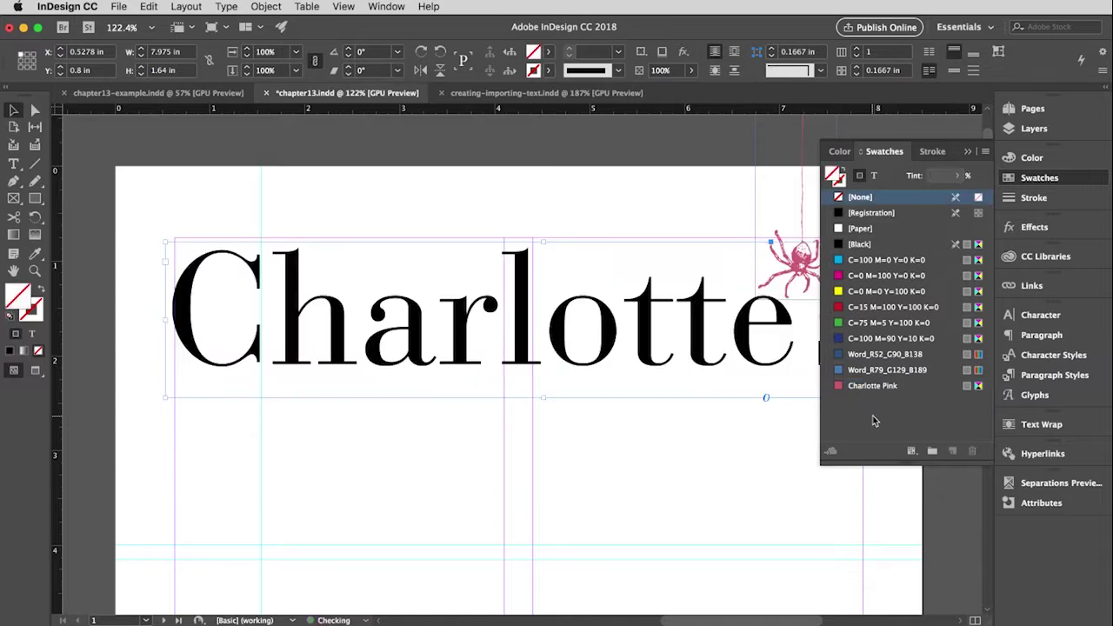
pyautogui.click(876, 176)
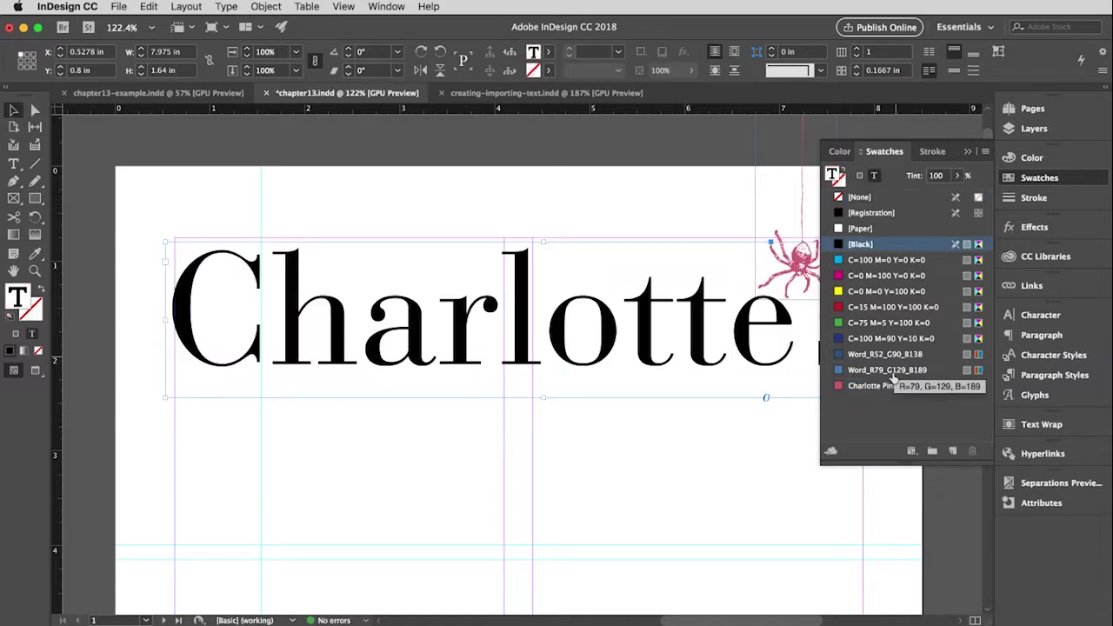
pyautogui.click(840, 387)
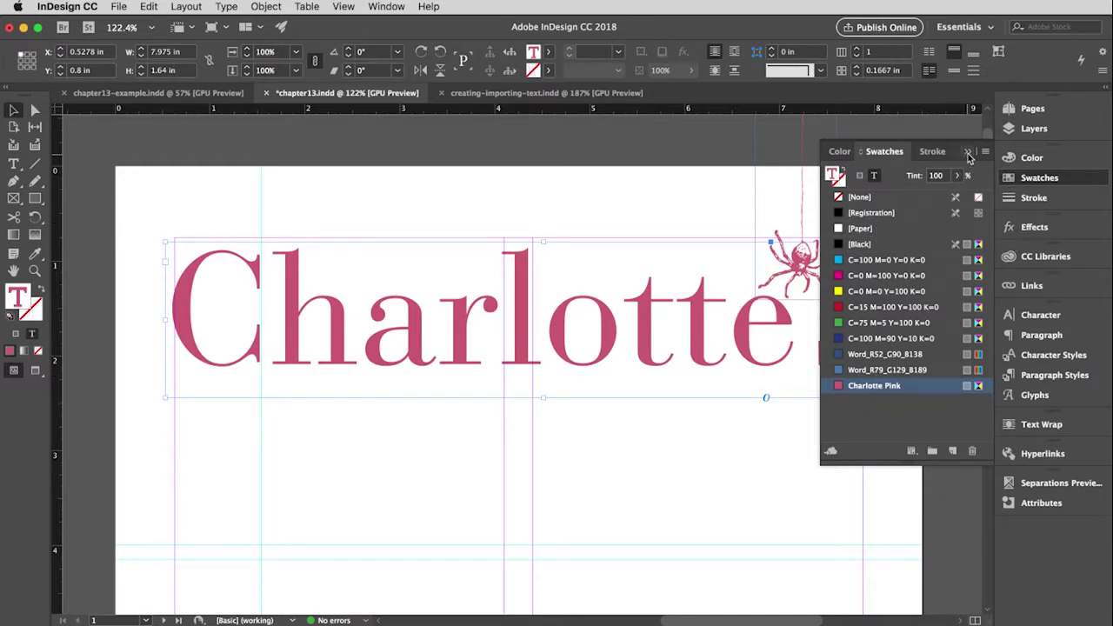
pyautogui.click(970, 160)
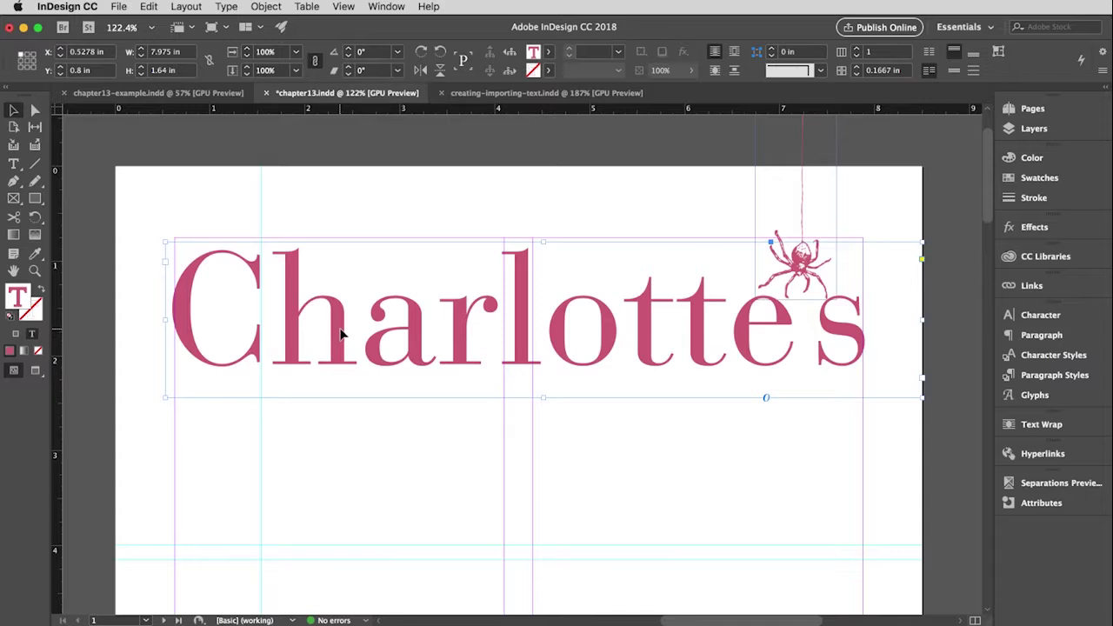
# - Duplicate the Charlottes frame below the original and replace its text with 'Web'
pyautogui.moveTo(341, 333); pyautogui.dragTo(343, 494)
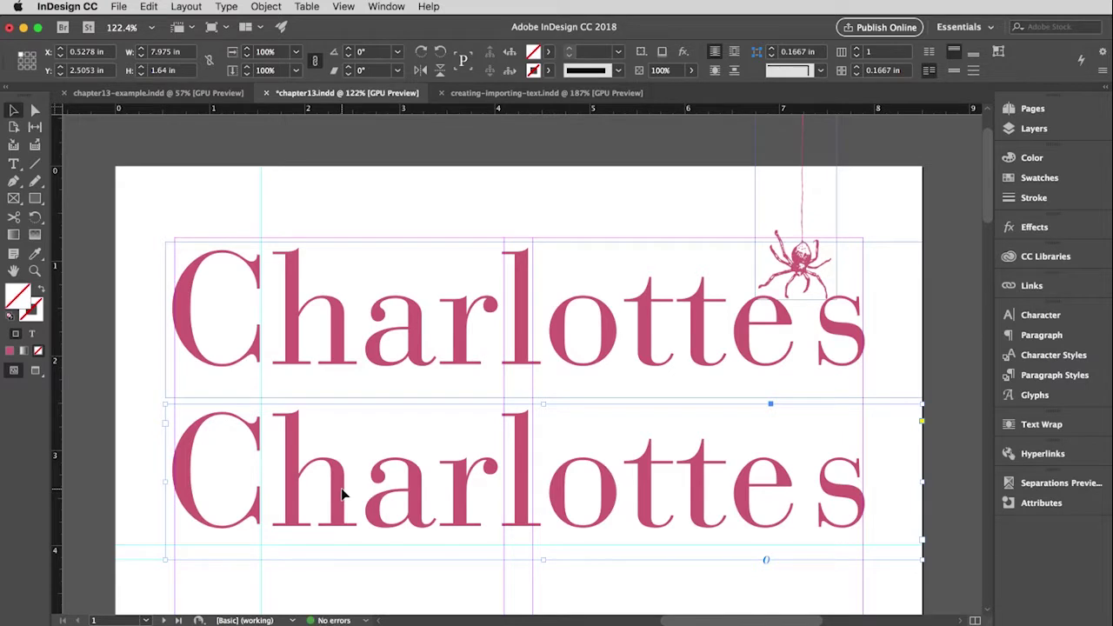
pyautogui.click(14, 164)
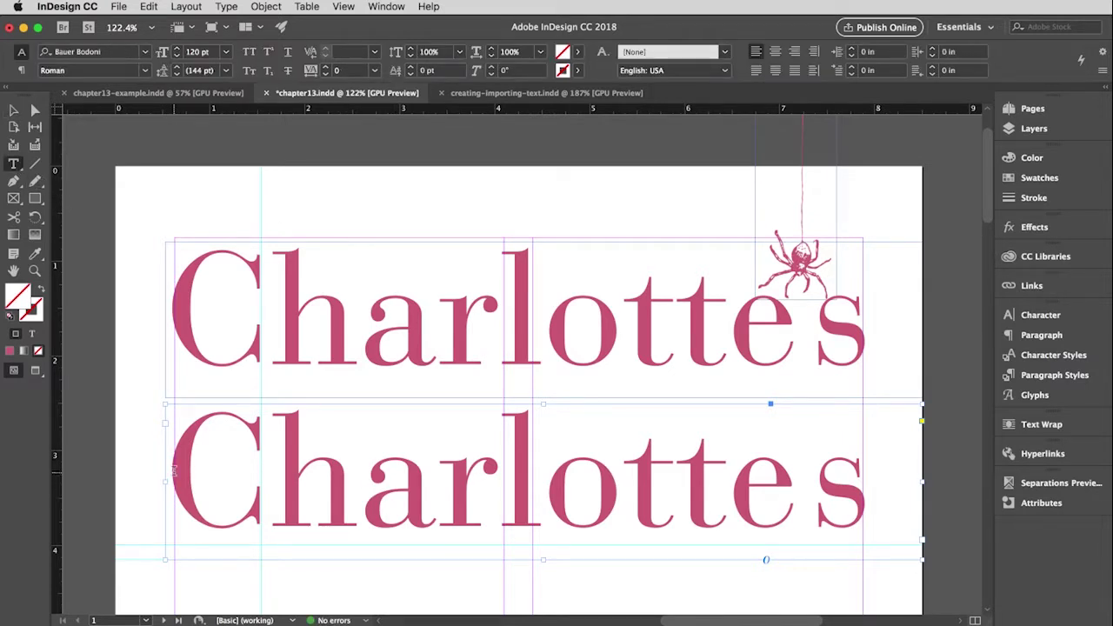
pyautogui.moveTo(174, 470); pyautogui.dragTo(879, 575)
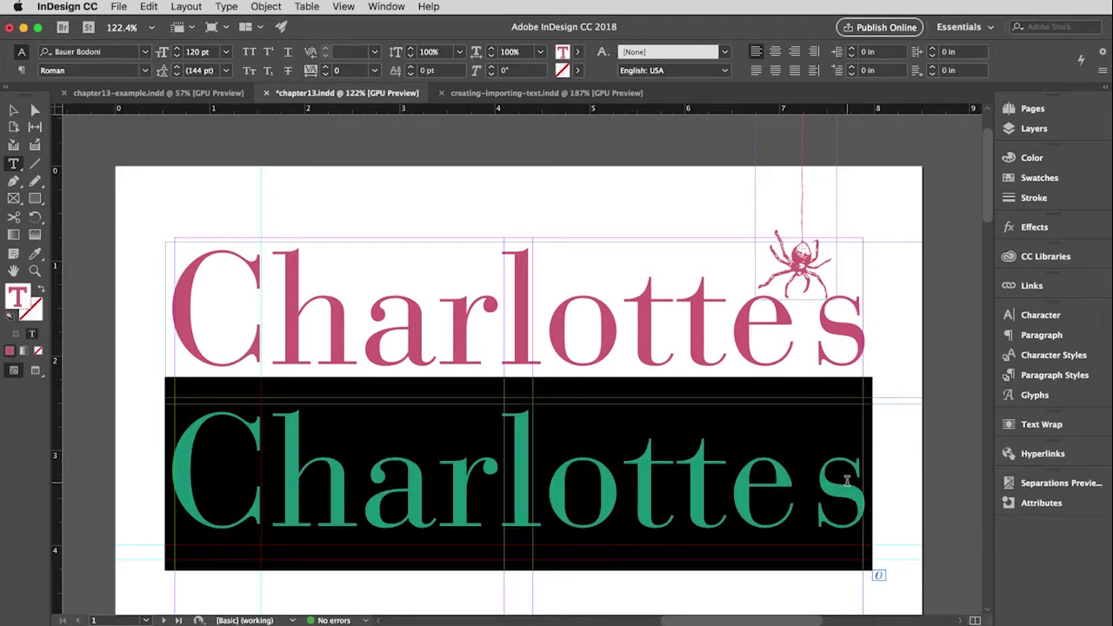
pyautogui.write('Web')
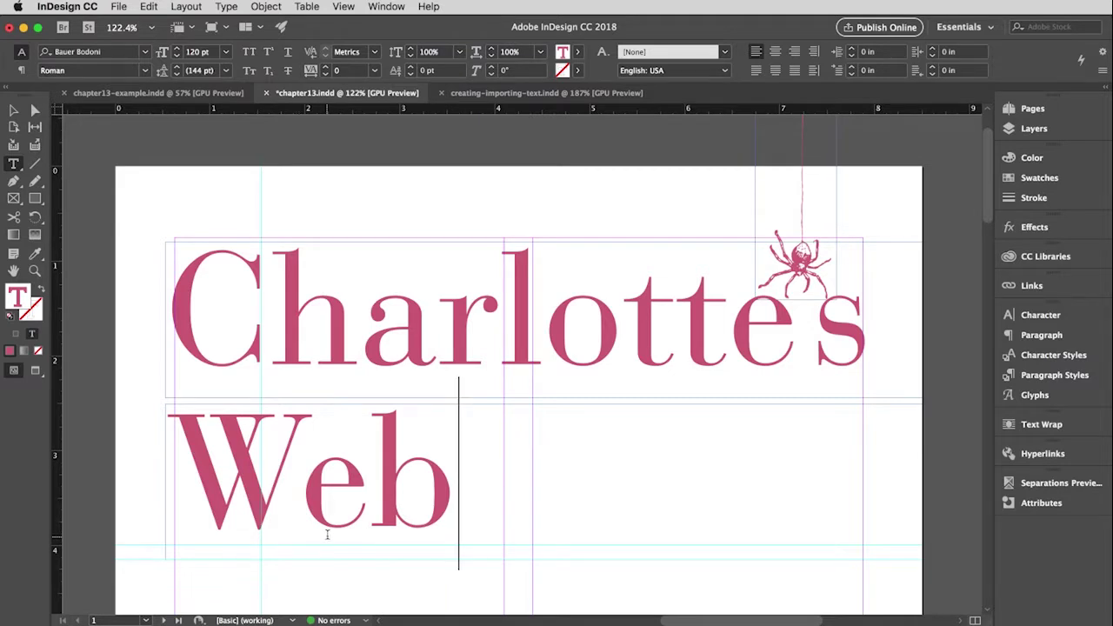
# - Tighten the kerning between W and e to -152
pyautogui.press('Left')
pyautogui.press('Left')
pyautogui.hotkey('alt', 'Left')
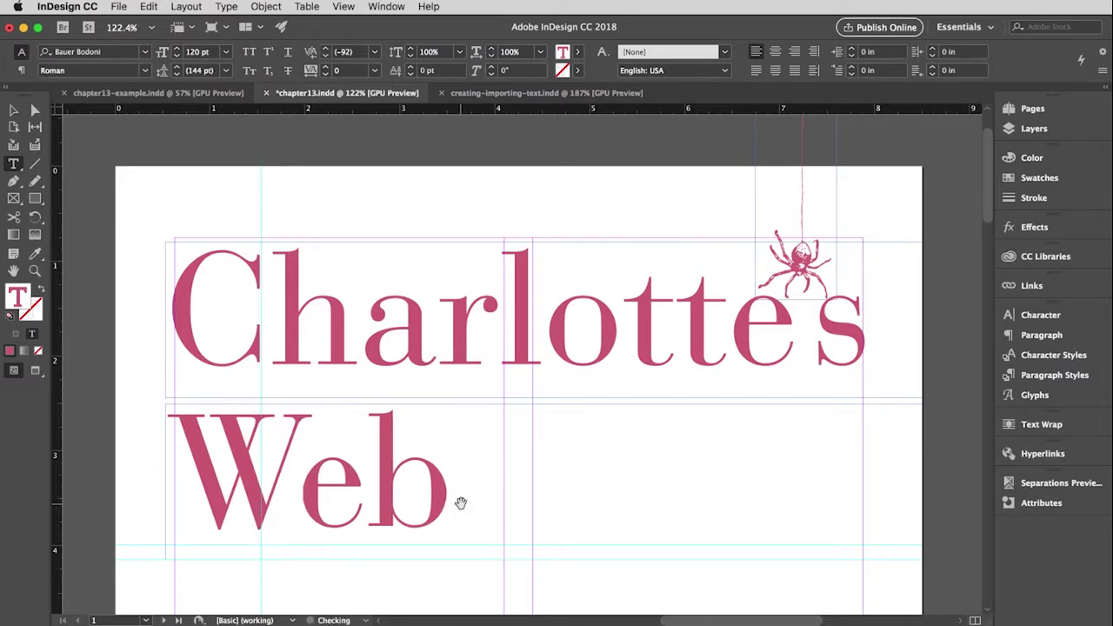
pyautogui.hotkey('alt', 'Left')
pyautogui.hotkey('alt', 'Left')
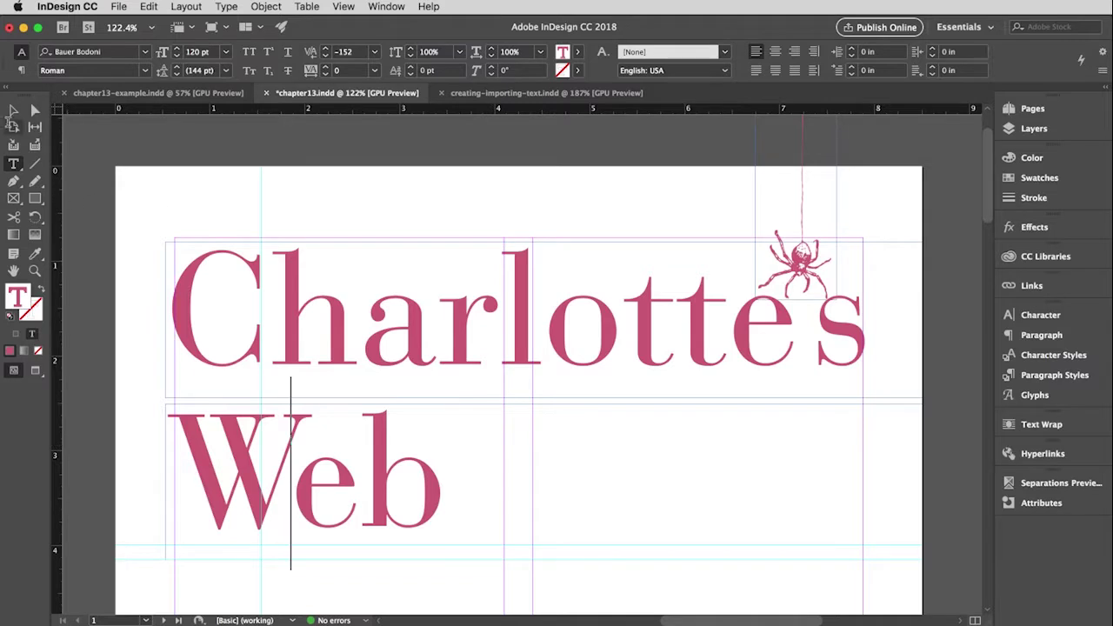
pyautogui.click(12, 112)
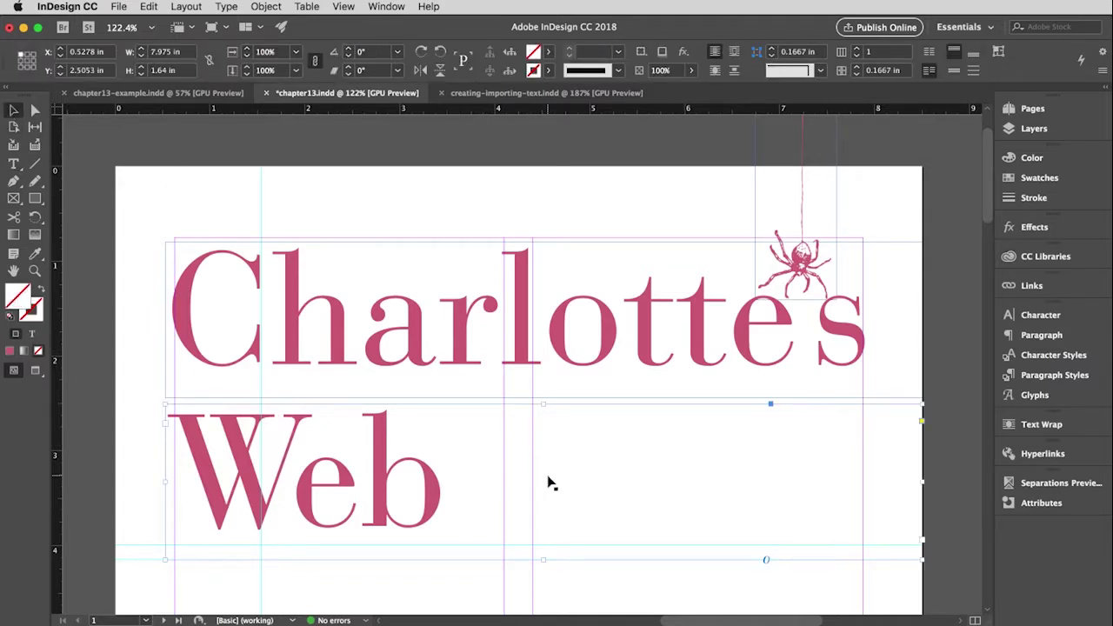
# - Compare the headline with chapter13-example, then preview the whole chapter13 page fitted in the window
pyautogui.click(88, 395)
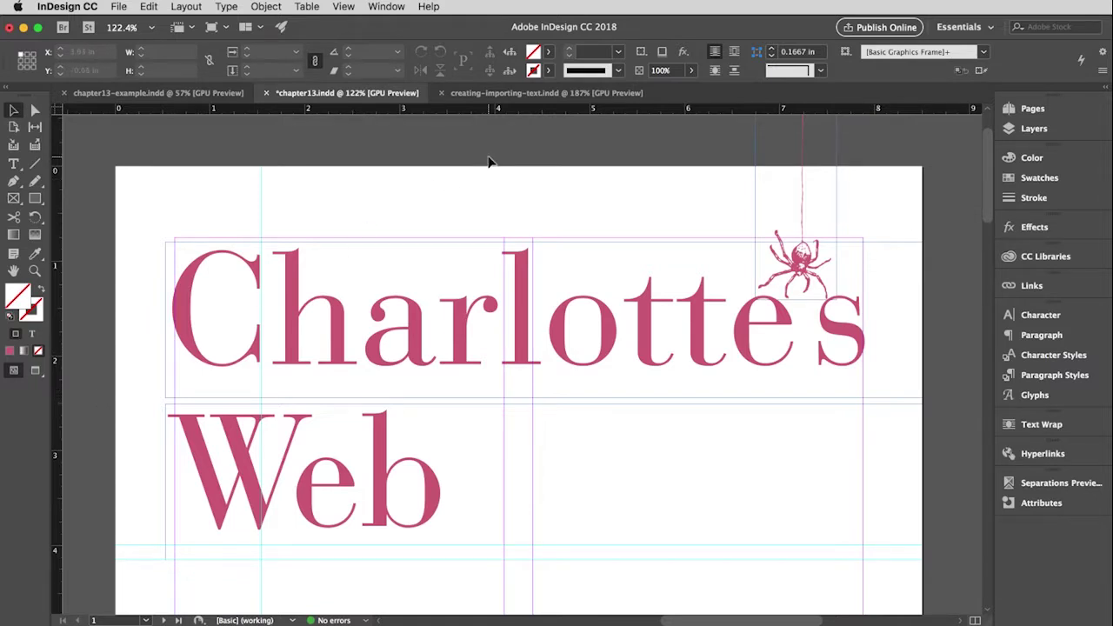
pyautogui.click(205, 98)
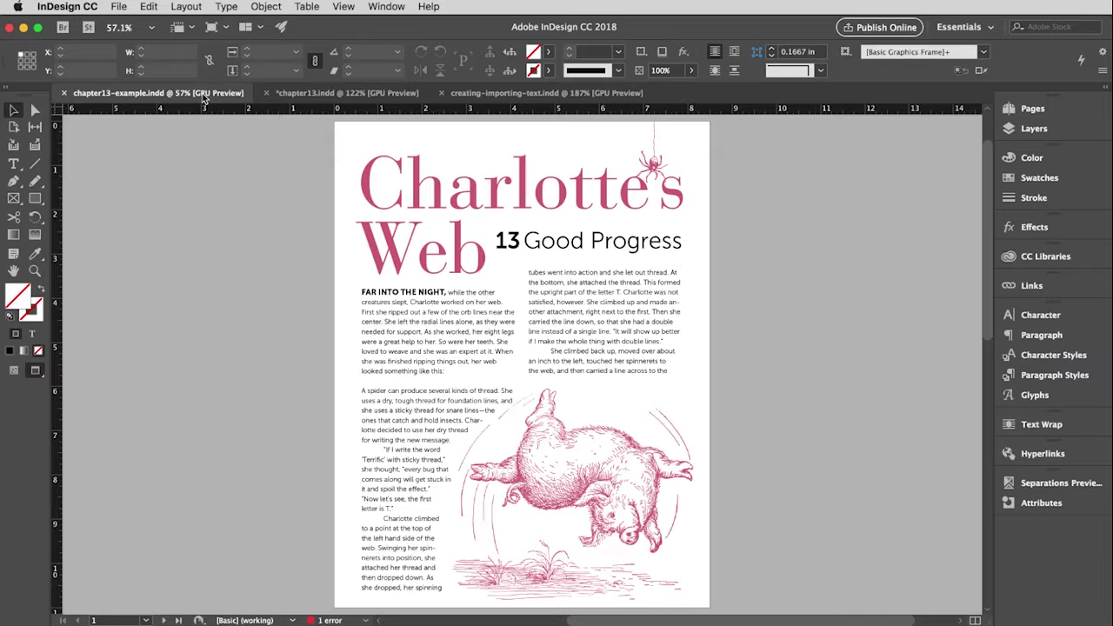
pyautogui.click(342, 96)
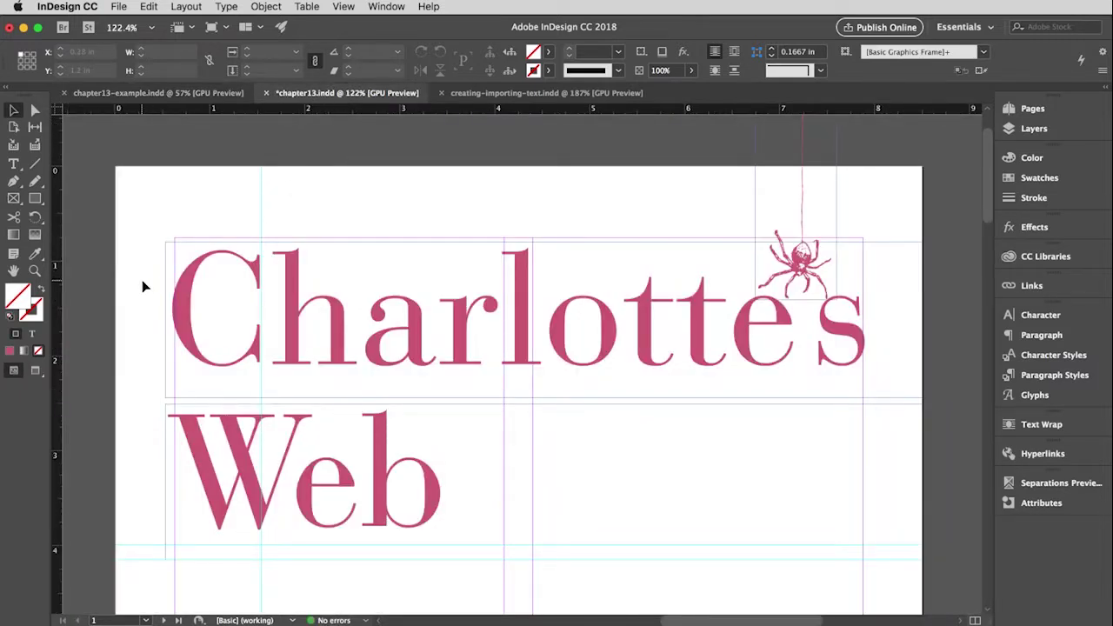
pyautogui.press('w')
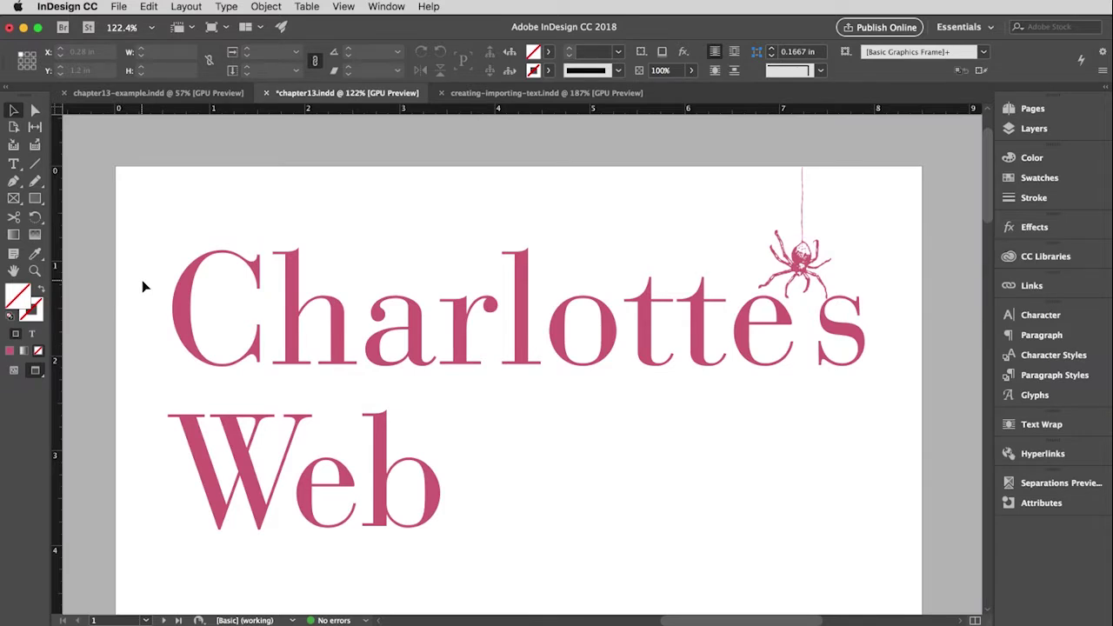
pyautogui.press('super+0')
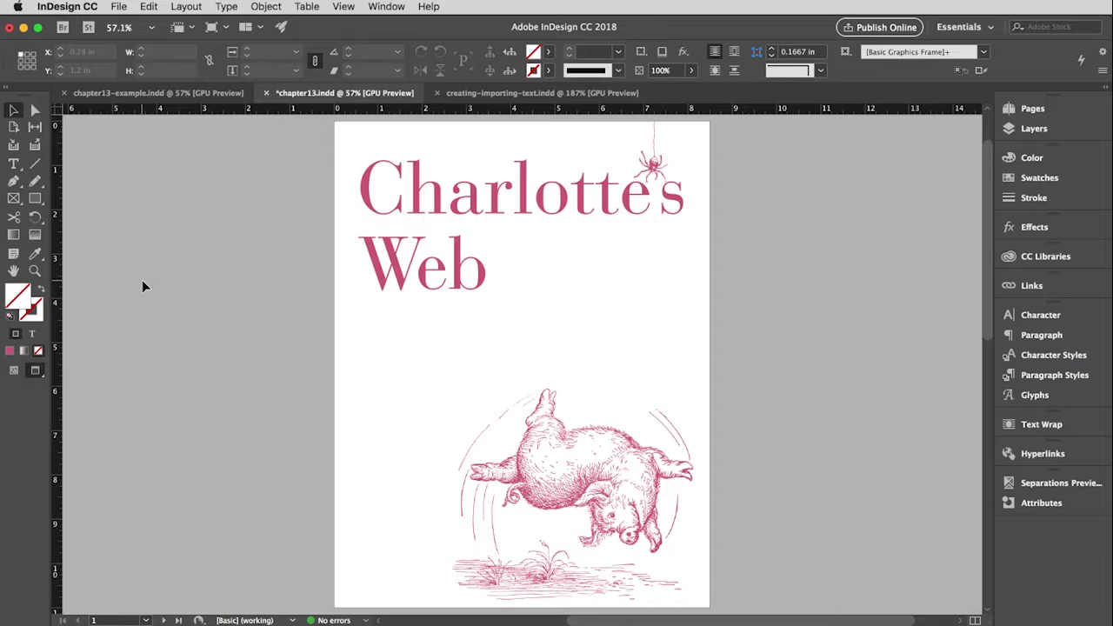
pyautogui.press('w')
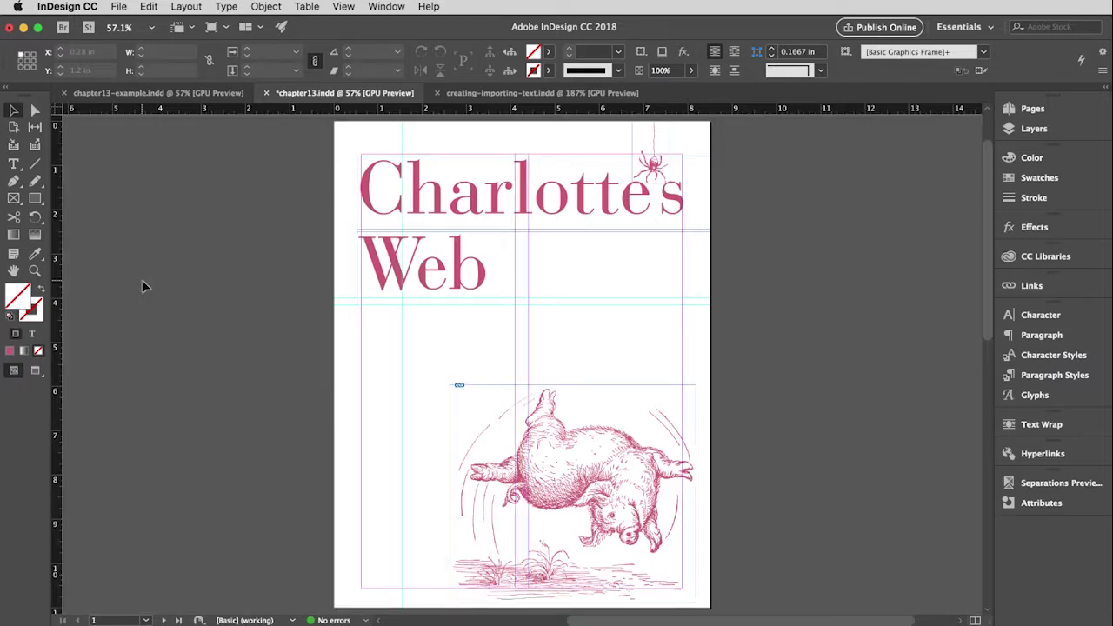
# - Nudge the Web frame up so its top sits at about Y 2.35 in
pyautogui.click(415, 276)
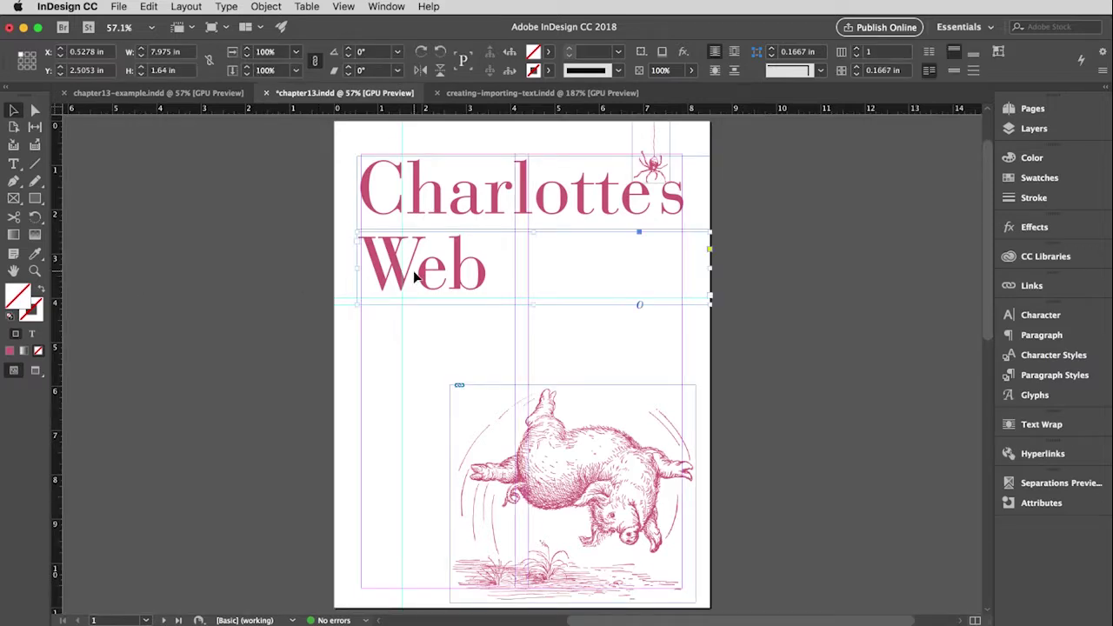
pyautogui.press('Up')
pyautogui.press('Up')
pyautogui.press('Up')
pyautogui.press('Up')
pyautogui.press('Up')
pyautogui.press('Up')
pyautogui.press('Up')
pyautogui.press('Up')
pyautogui.press('Up')
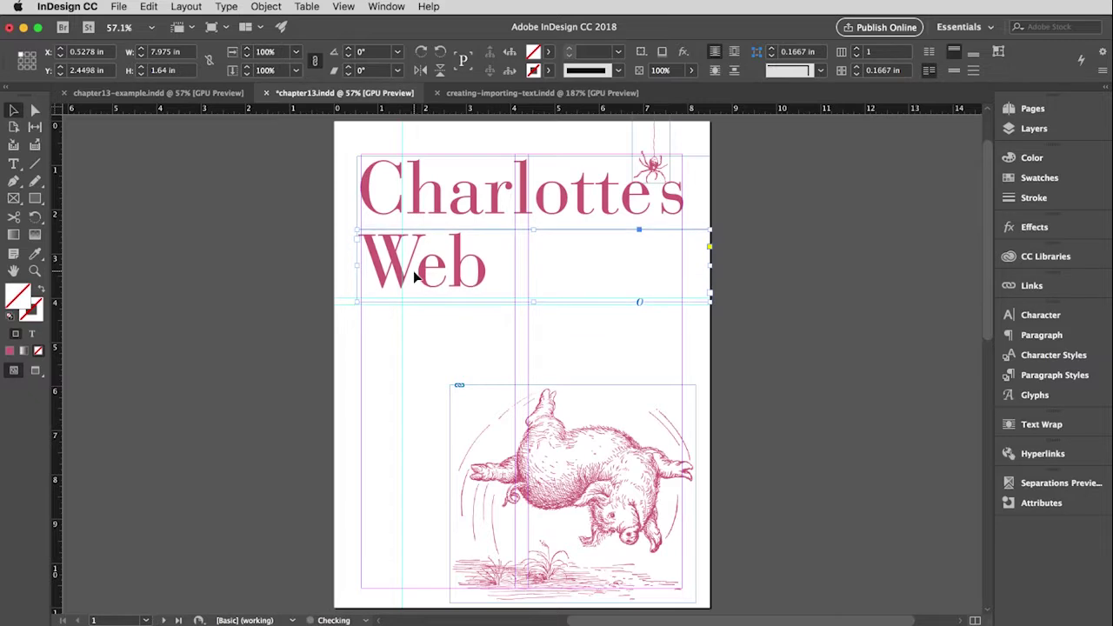
pyautogui.press('Up')
pyautogui.press('Up')
pyautogui.press('Up')
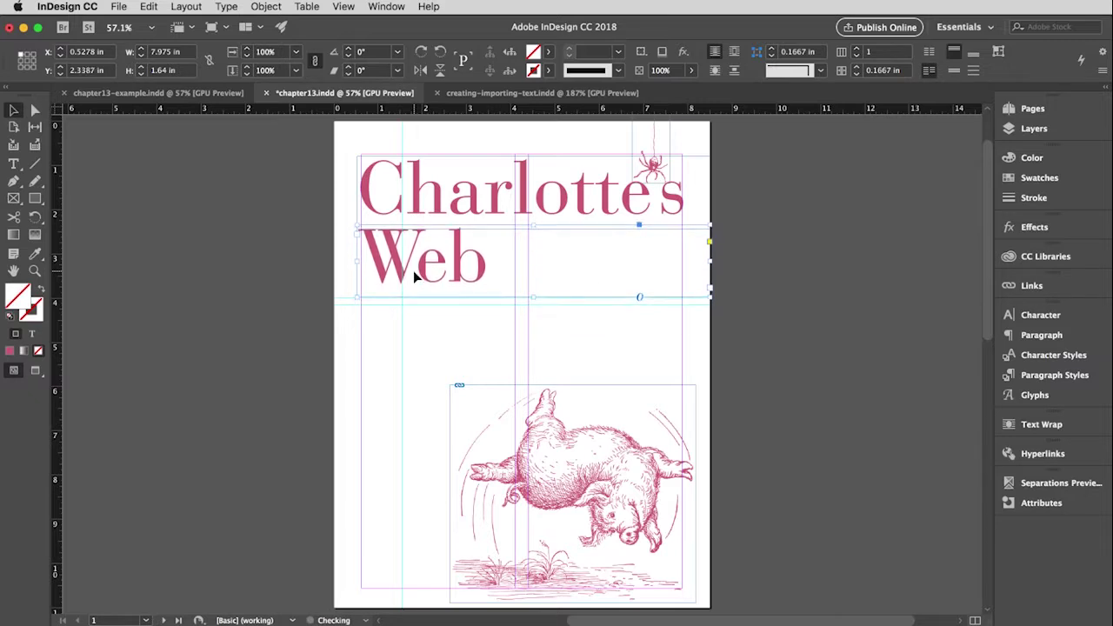
pyautogui.press('Down')
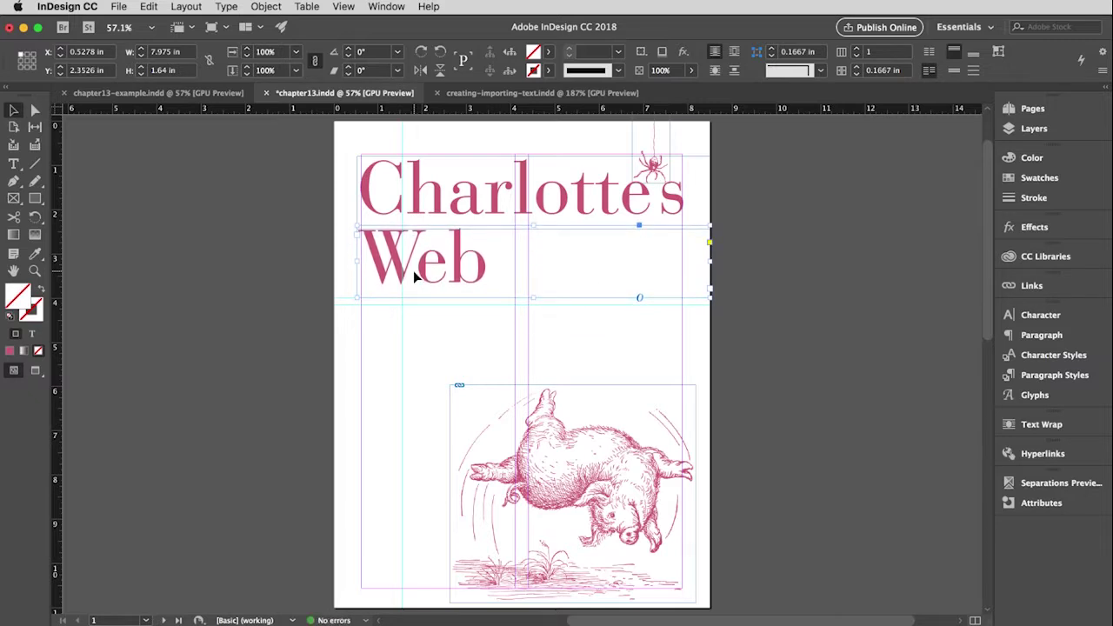
pyautogui.click(795, 309)
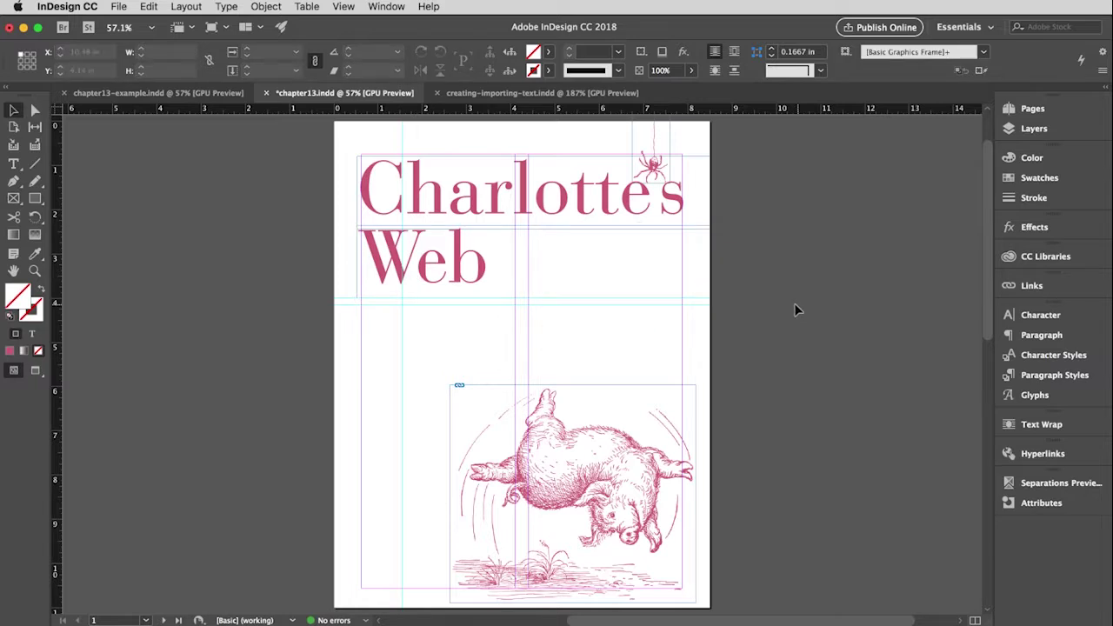
# - Draw a 4.66 × 0.75 in text frame under the headline containing '13 Good Progress'
pyautogui.click(13, 164)
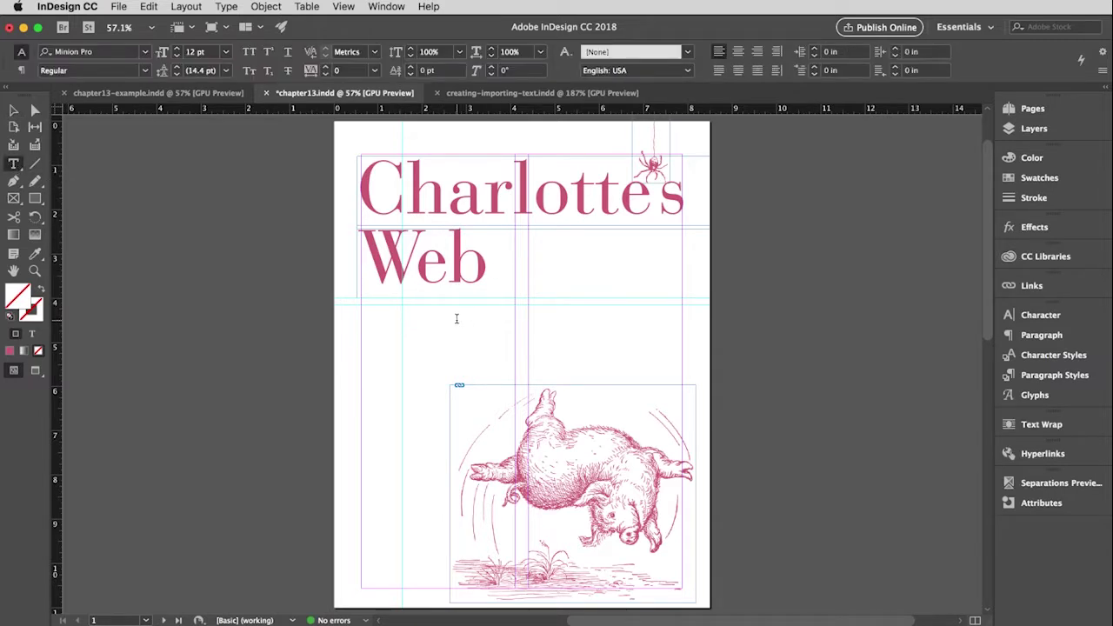
pyautogui.moveTo(455, 320); pyautogui.dragTo(663, 353)
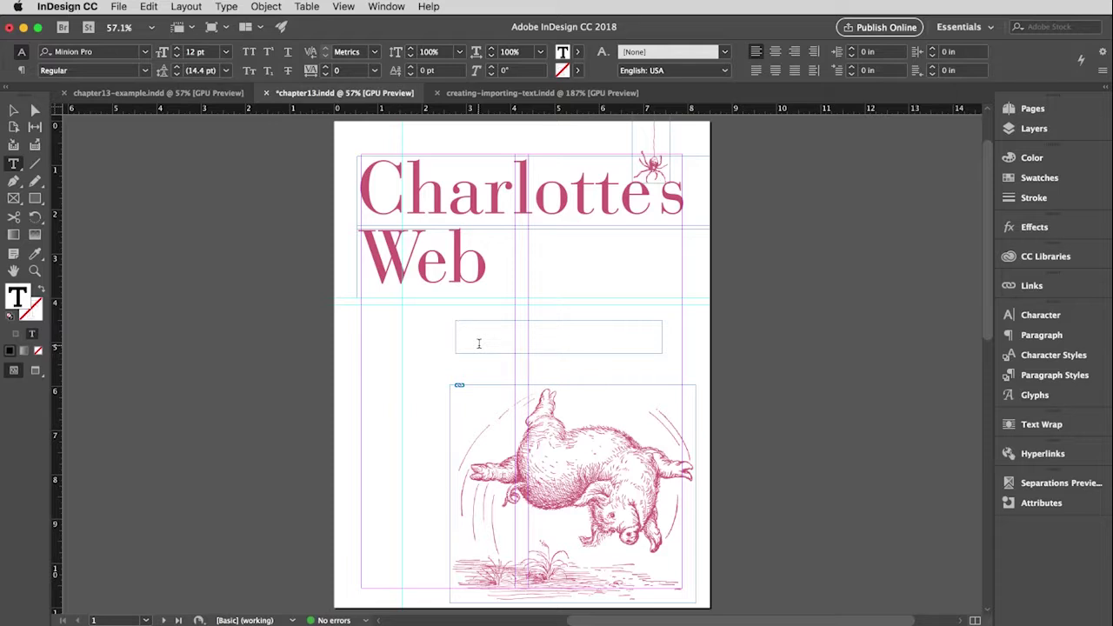
pyautogui.click(479, 344)
pyautogui.write('13 Good Progress')
pyautogui.click(11, 111)
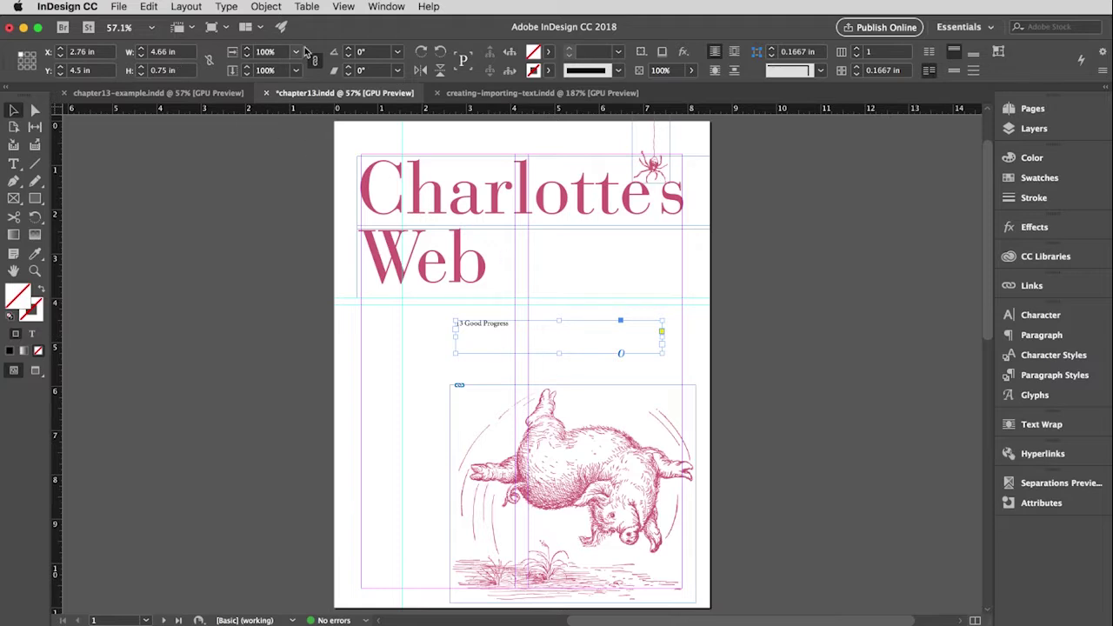
# - Format '13 Good Progress' in Museo Sans 300 at 38 pt via the Character panel
pyautogui.click(1011, 318)
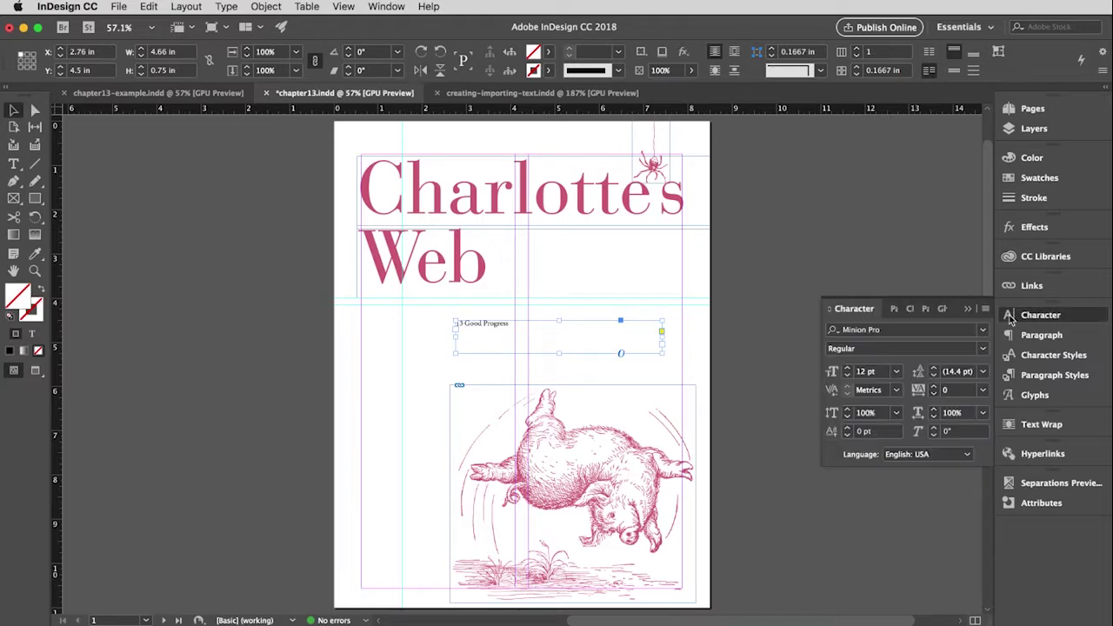
pyautogui.click(896, 330)
pyautogui.write('muse')
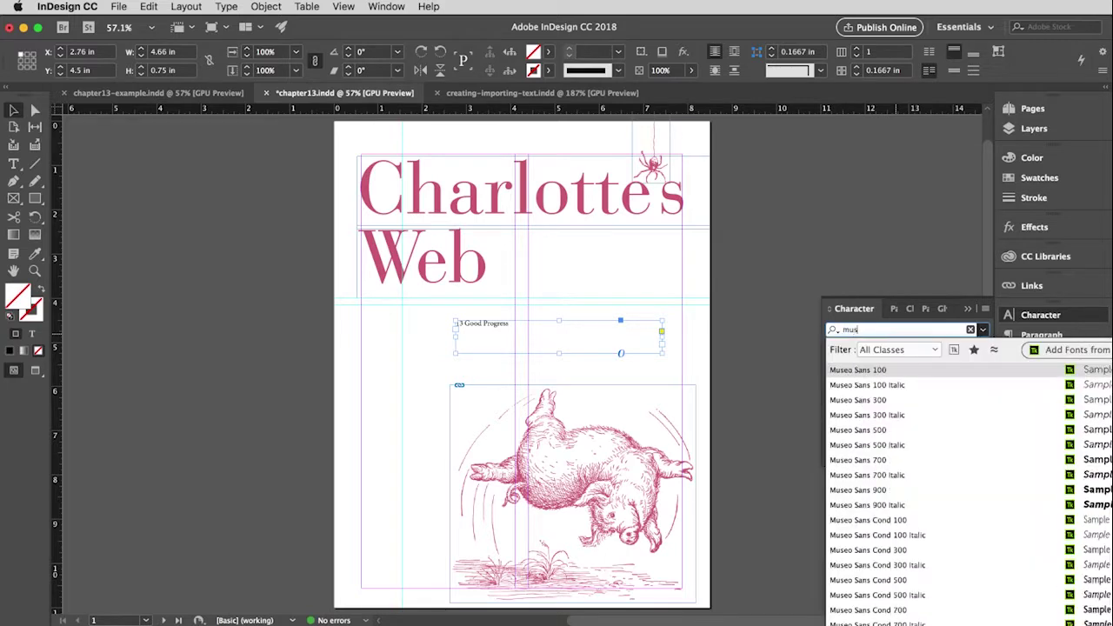
pyautogui.click(887, 401)
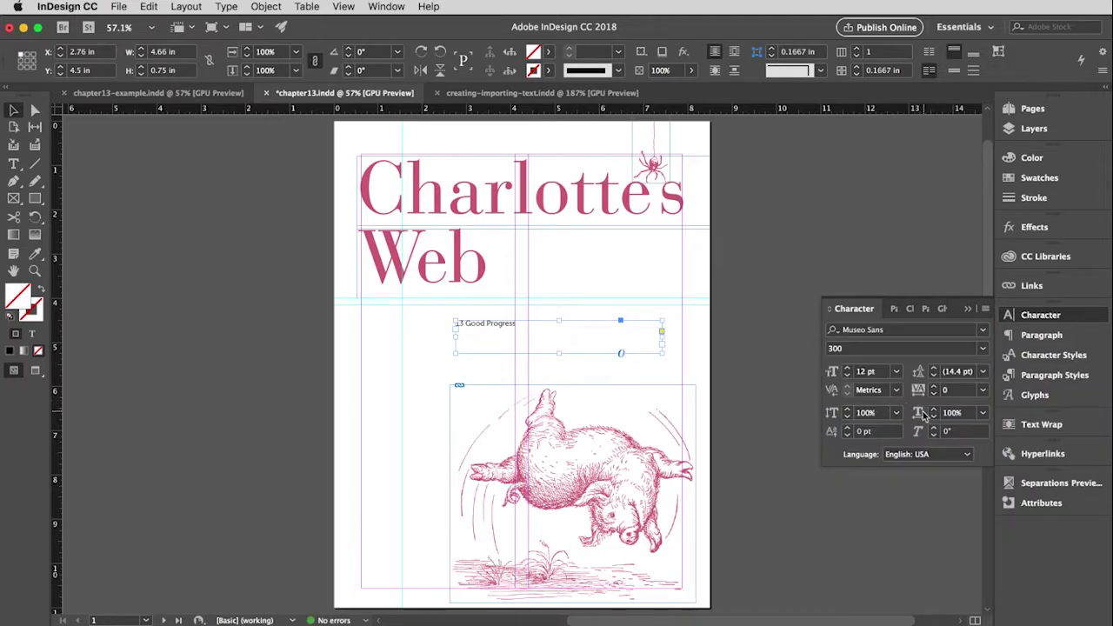
pyautogui.doubleClick(864, 373)
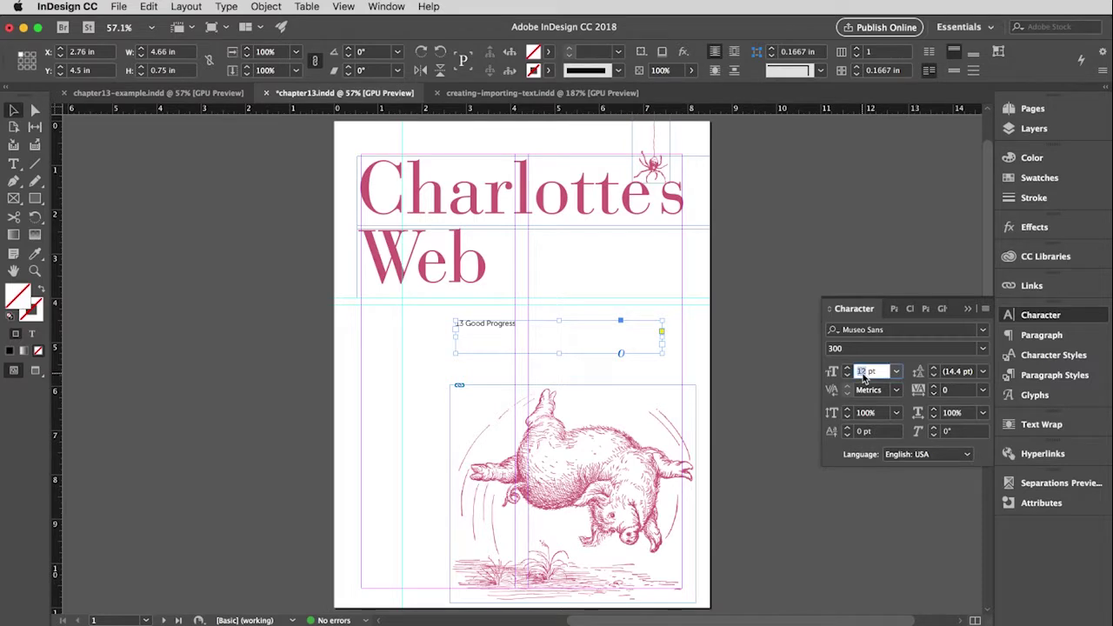
pyautogui.write('38')
pyautogui.press('Return')
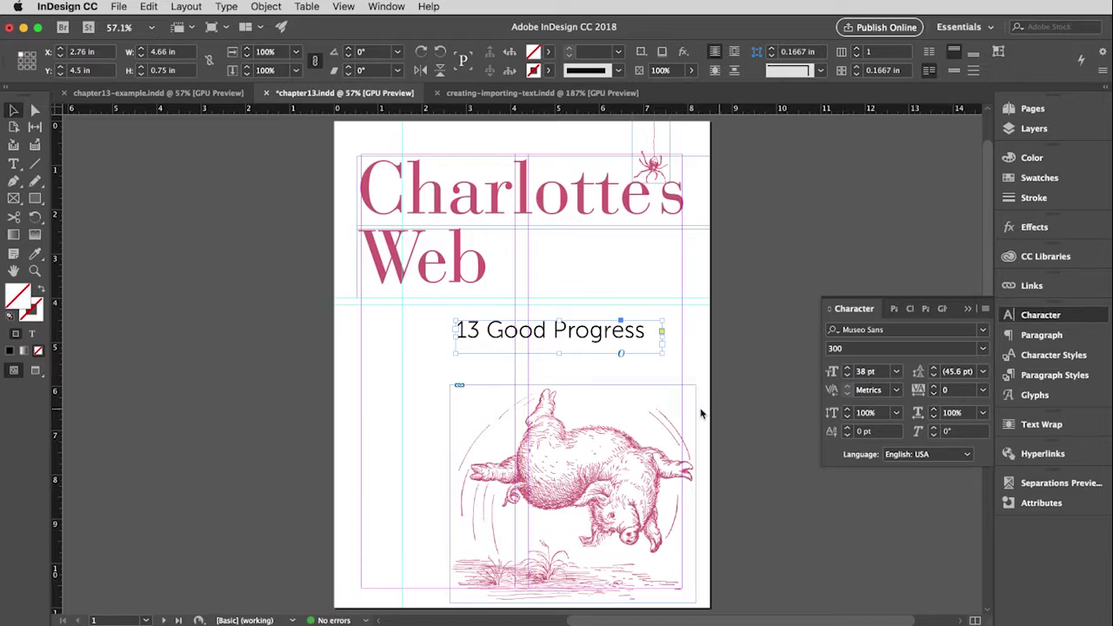
pyautogui.click(15, 166)
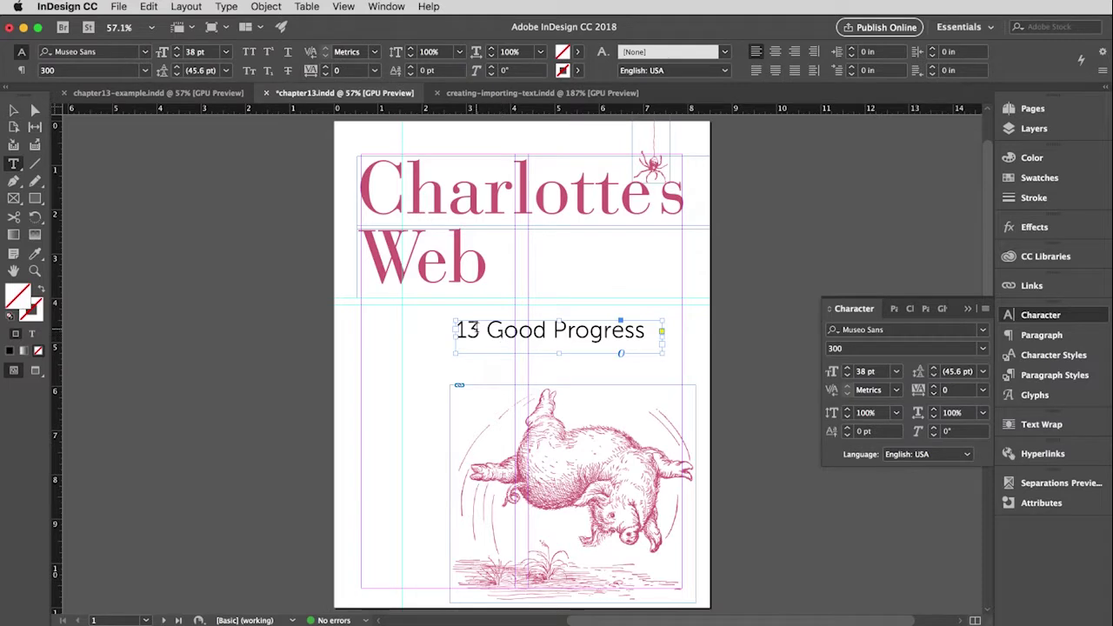
# - Set the '13' in Museo Sans weight 700 with metrics kerning
pyautogui.doubleClick(468, 330)
pyautogui.press('alt+super+q')
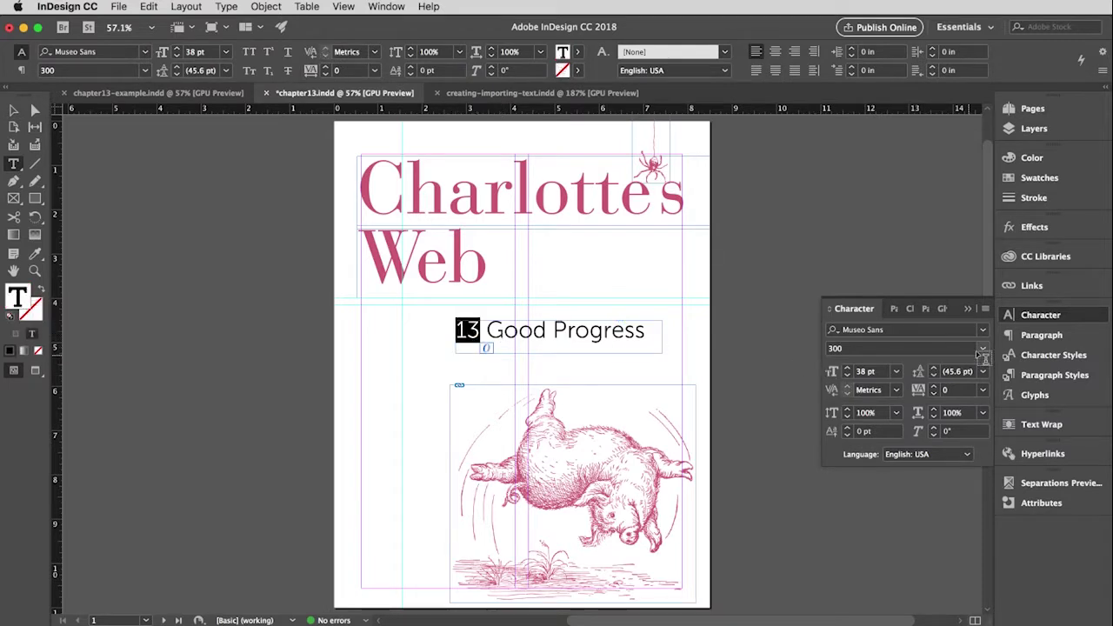
pyautogui.click(986, 349)
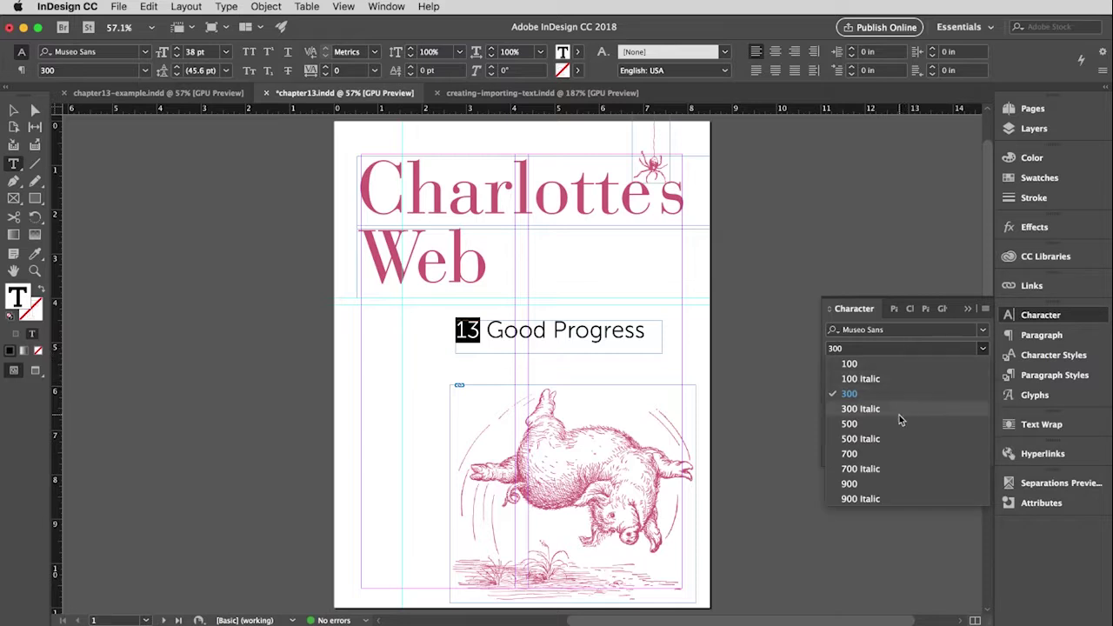
pyautogui.click(886, 455)
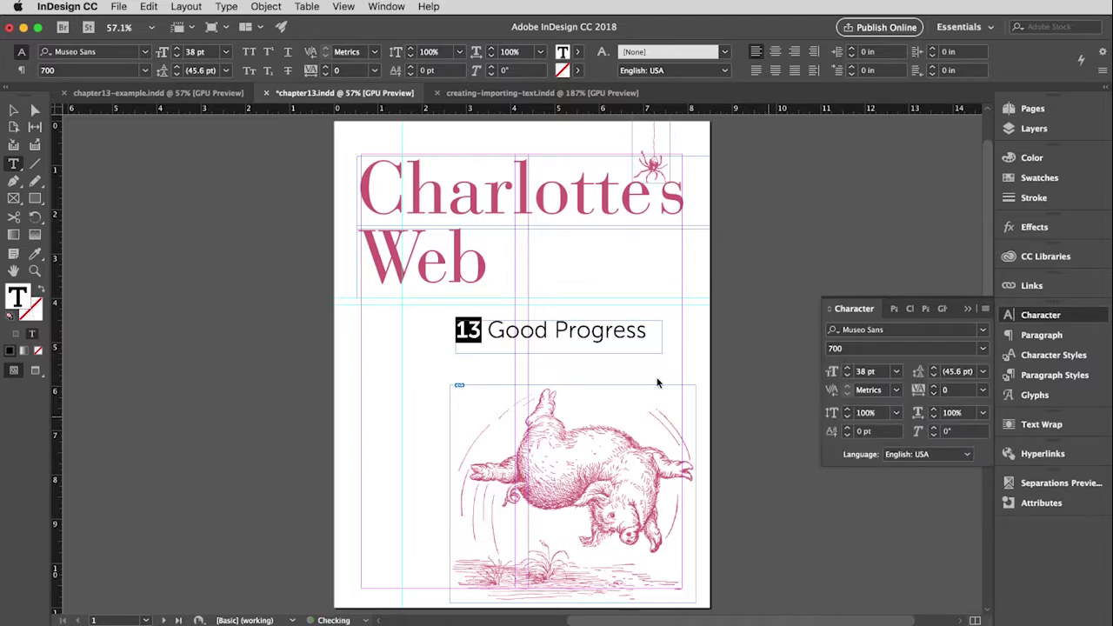
# - Shrink the '13 Good Progress' frame to fit its text and position it beside Web
pyautogui.click(13, 110)
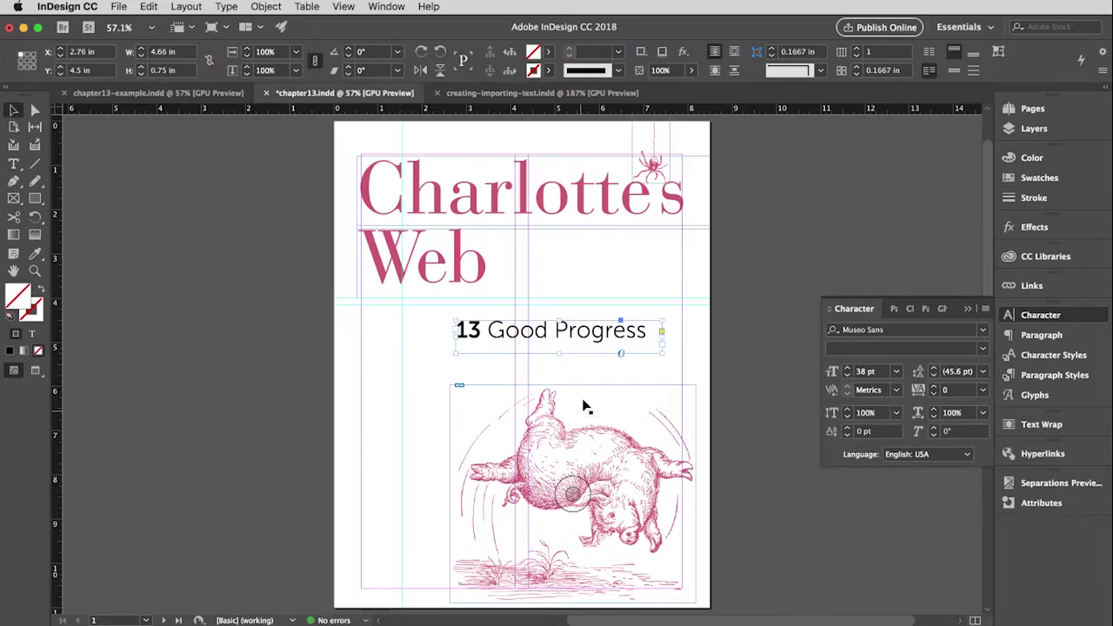
pyautogui.moveTo(559, 353); pyautogui.dragTo(559, 346)
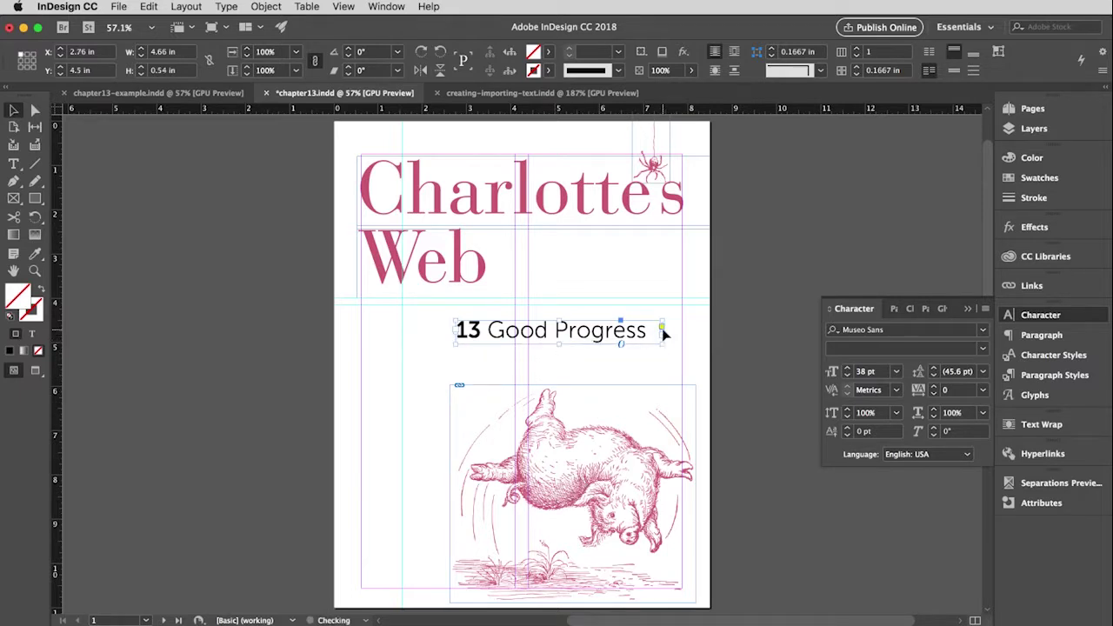
pyautogui.moveTo(661, 341); pyautogui.dragTo(653, 344)
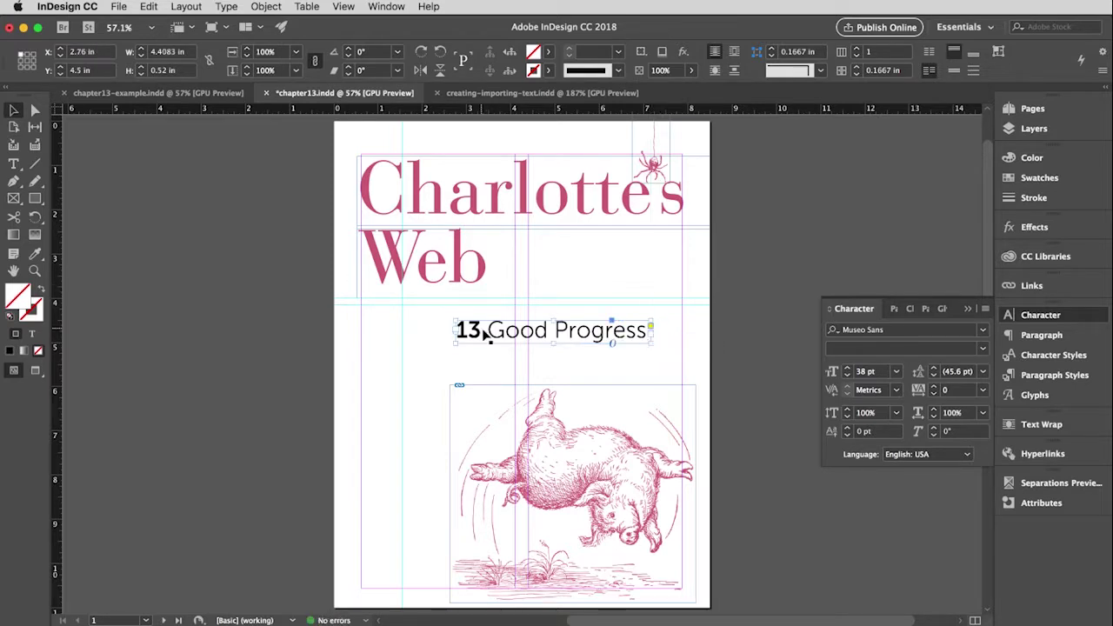
pyautogui.moveTo(497, 341); pyautogui.dragTo(532, 251)
pyautogui.press('Right')
pyautogui.press('Right')
pyautogui.press('Right')
pyautogui.press('Right')
pyautogui.press('Right')
pyautogui.press('Right')
pyautogui.press('Right')
pyautogui.press('Right')
pyautogui.press('Right')
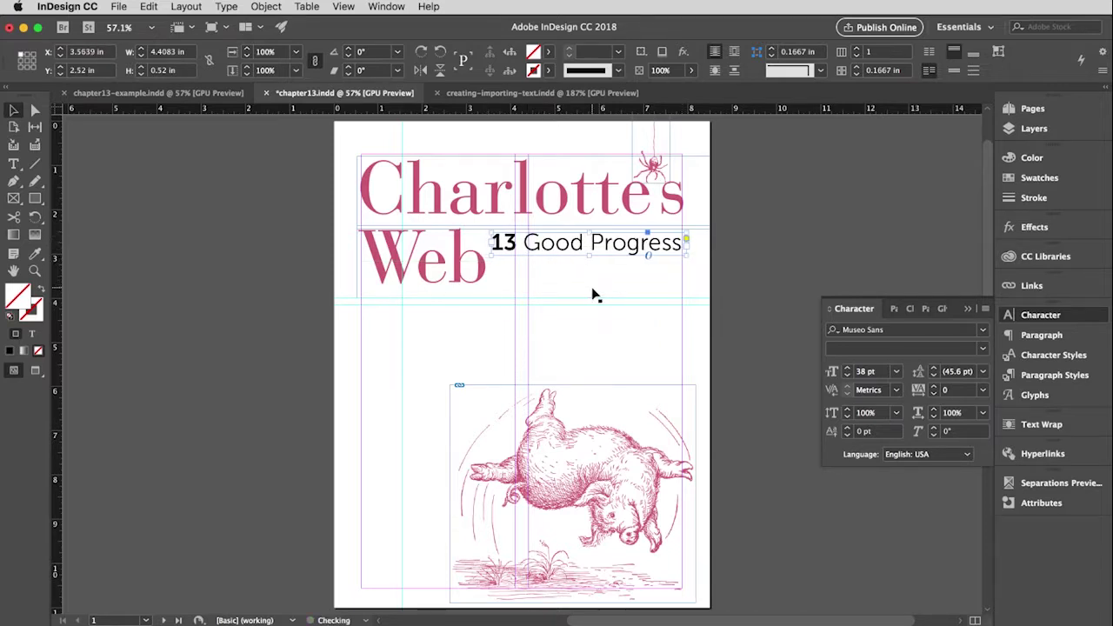
pyautogui.press('Left')
pyautogui.press('Down')
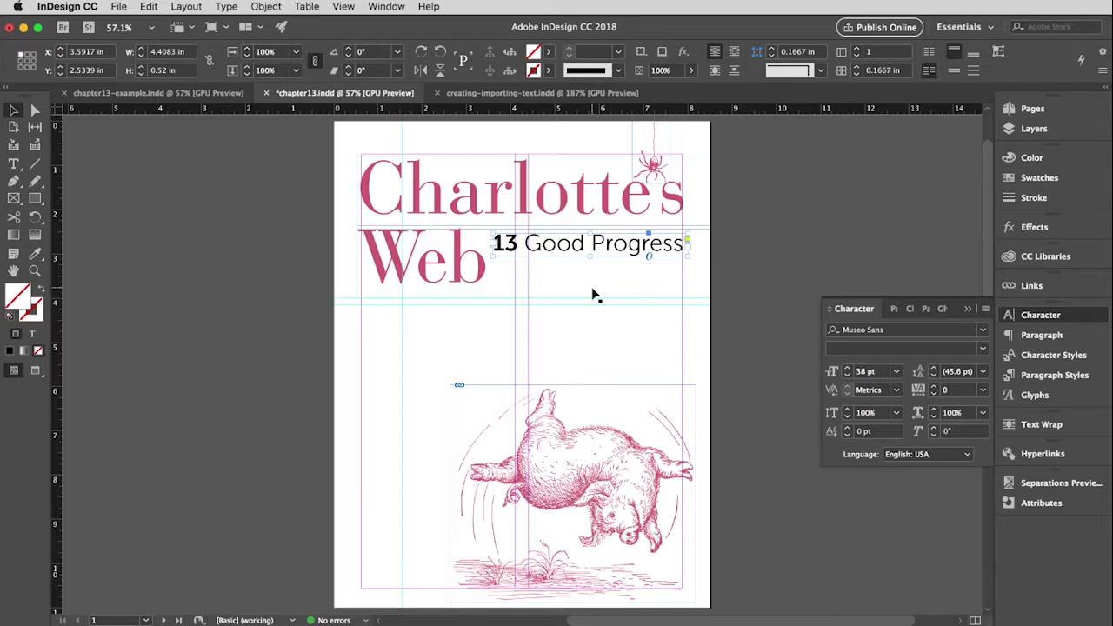
pyautogui.press('w')
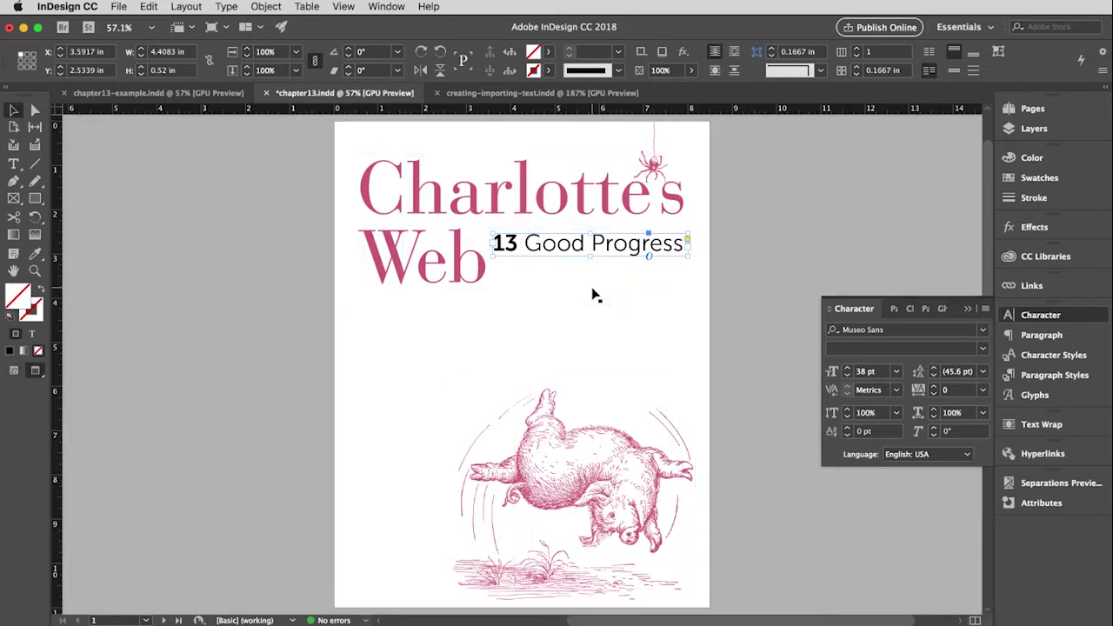
pyautogui.click(260, 304)
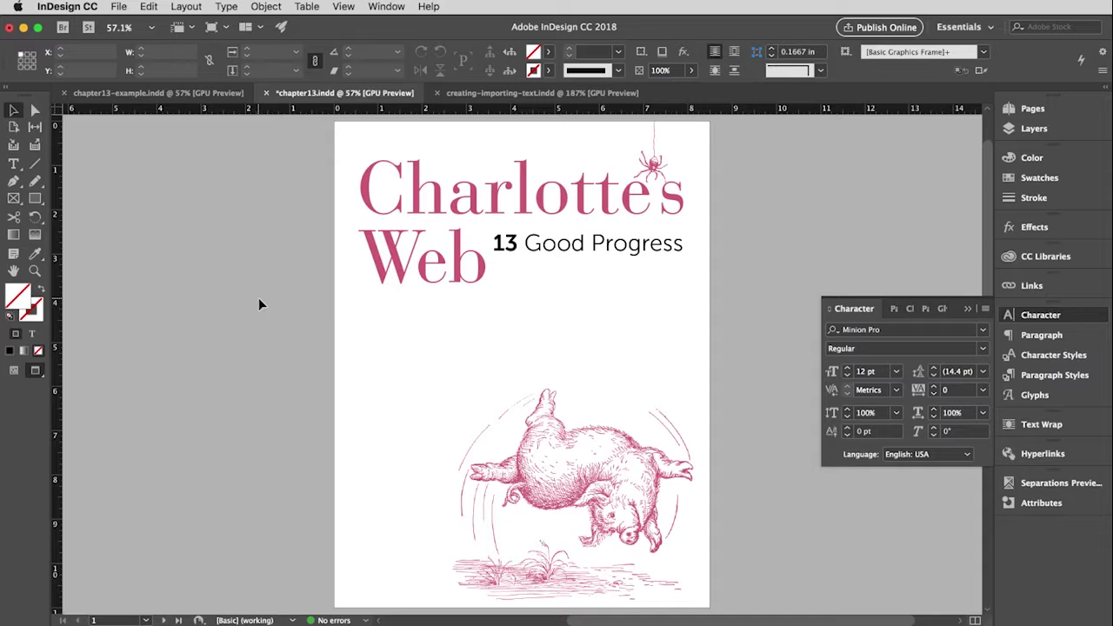
pyautogui.press('w')
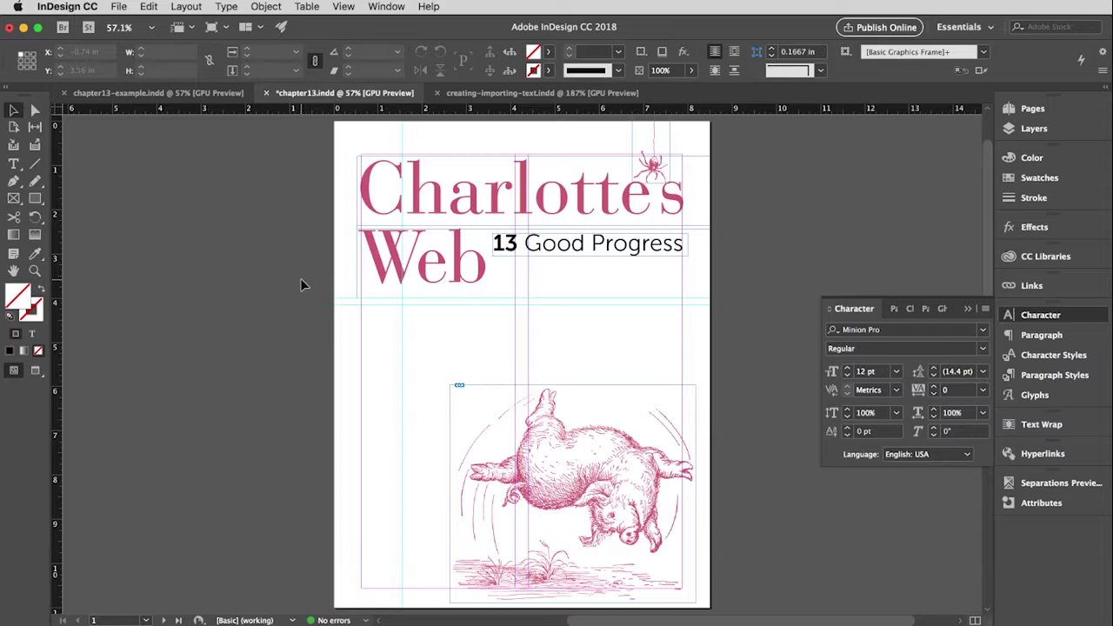
# - Place charlottes-web_chapter13.docx with Preserve Styles and Formatting chosen in Word Import Options
pyautogui.click(118, 7)
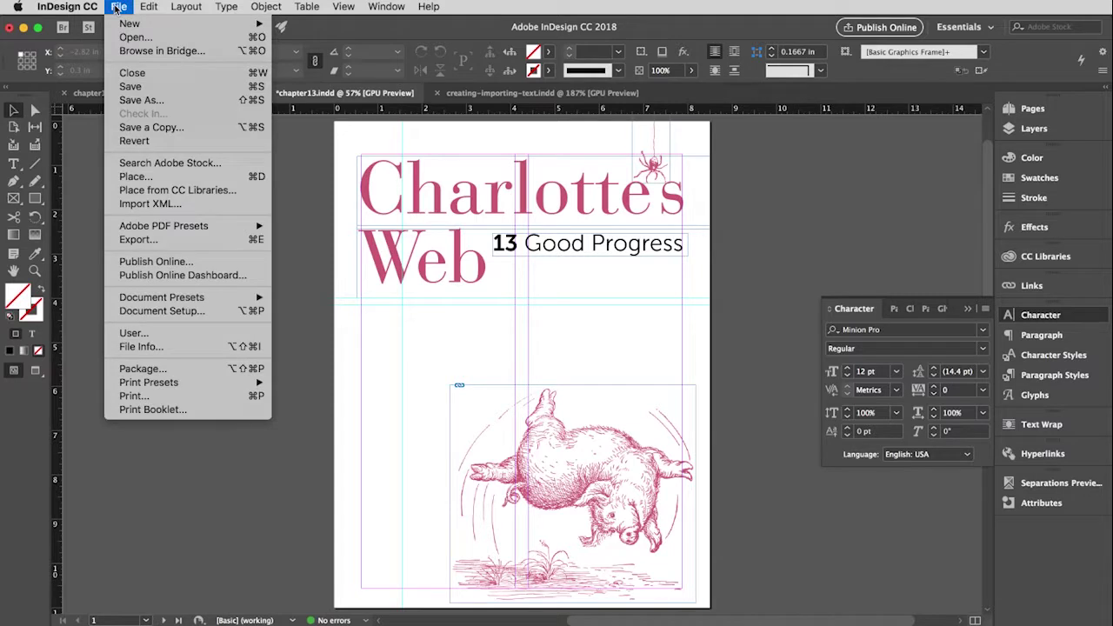
pyautogui.click(134, 177)
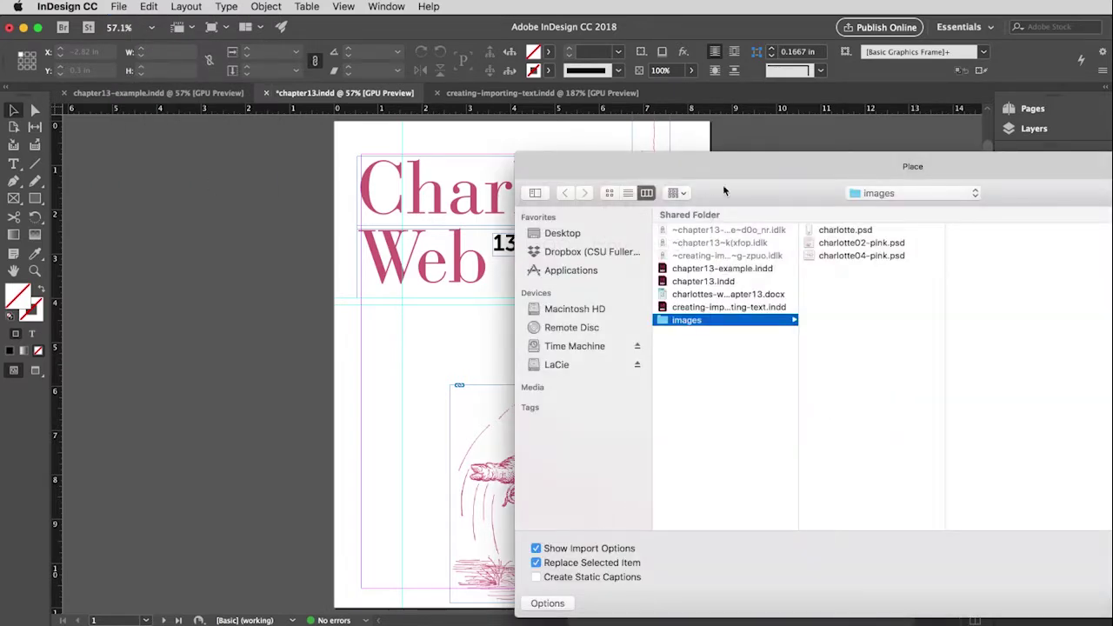
pyautogui.moveTo(723, 184); pyautogui.dragTo(382, 158)
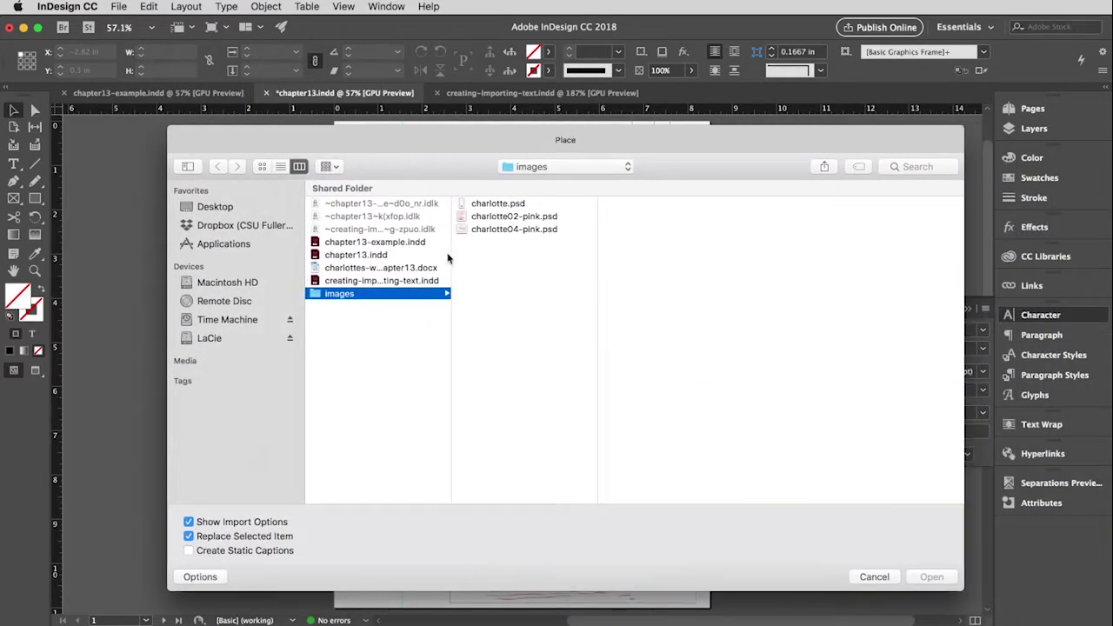
pyautogui.click(350, 272)
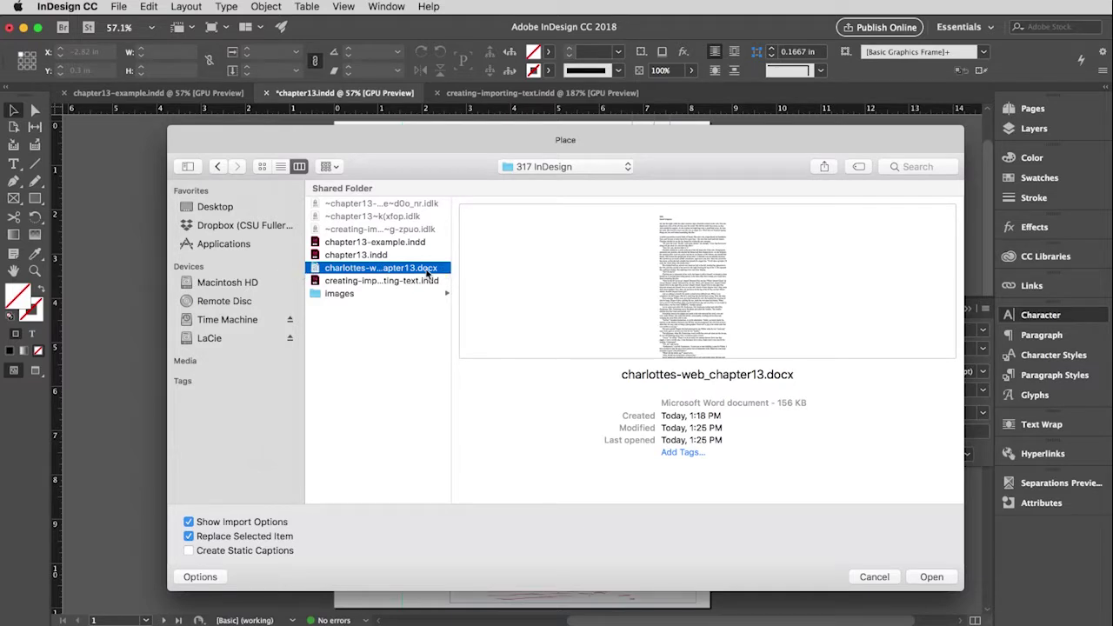
pyautogui.click(932, 576)
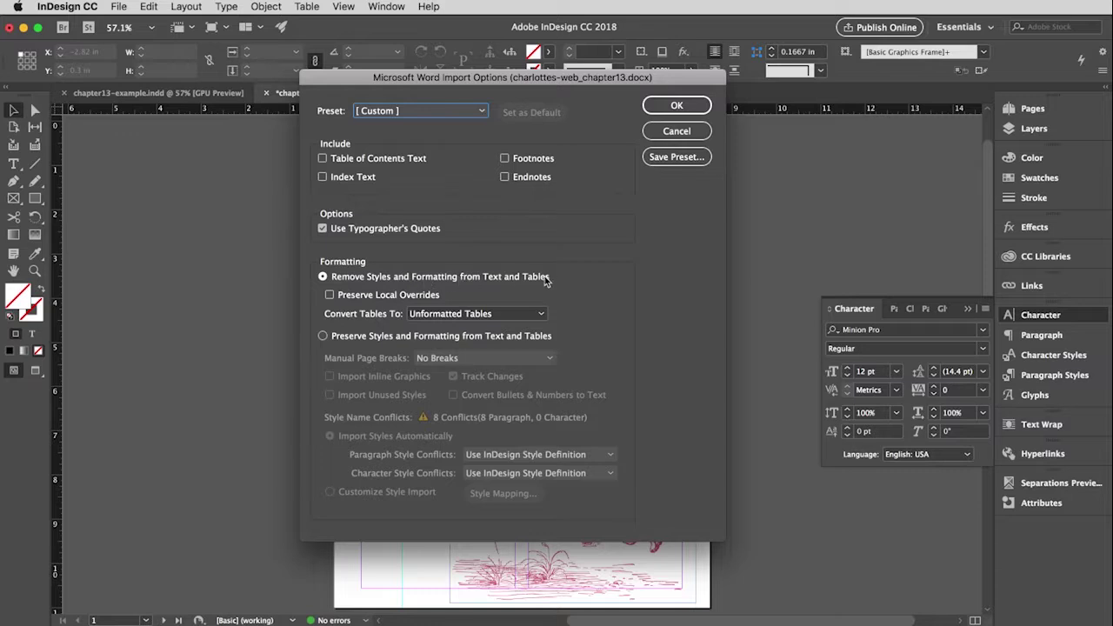
pyautogui.click(322, 336)
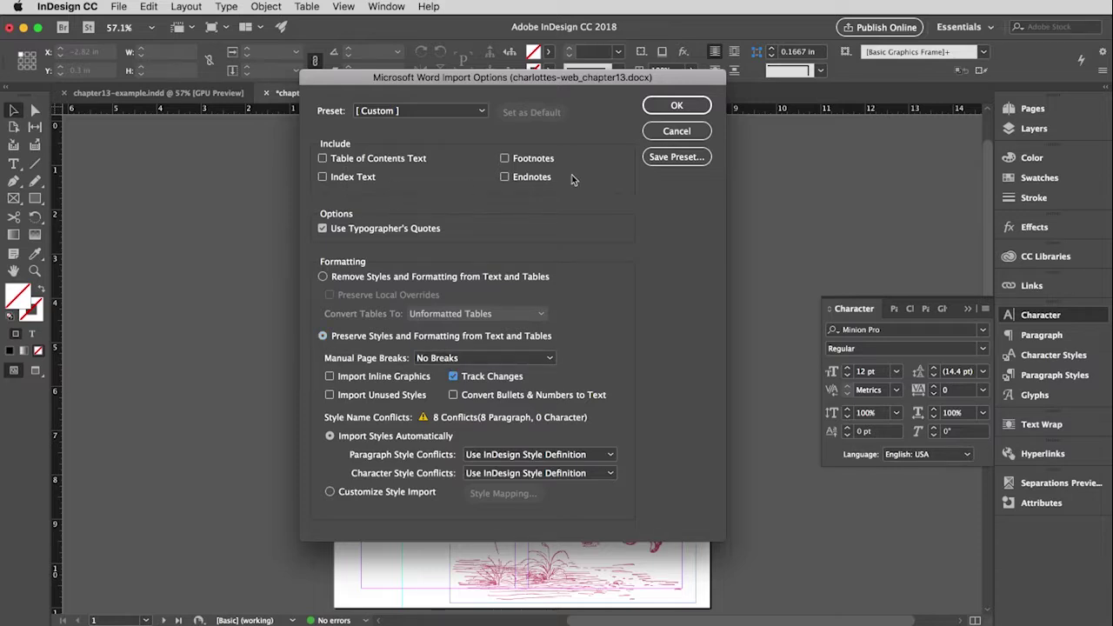
pyautogui.click(677, 106)
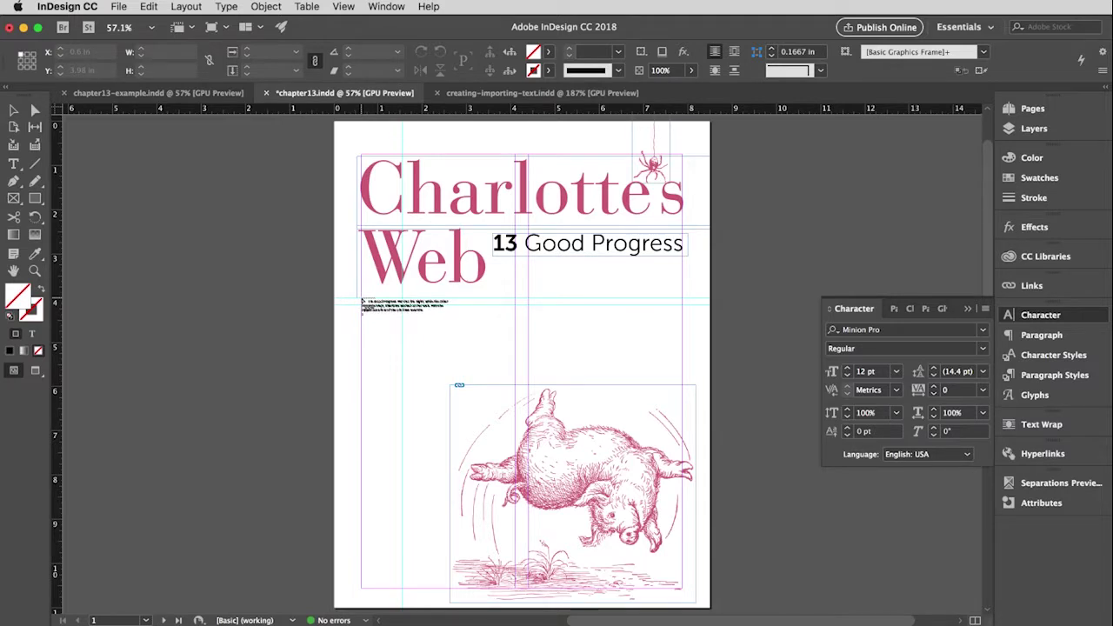
# - Drop the chapter text into the left column and zoom in on it
pyautogui.click(363, 301)
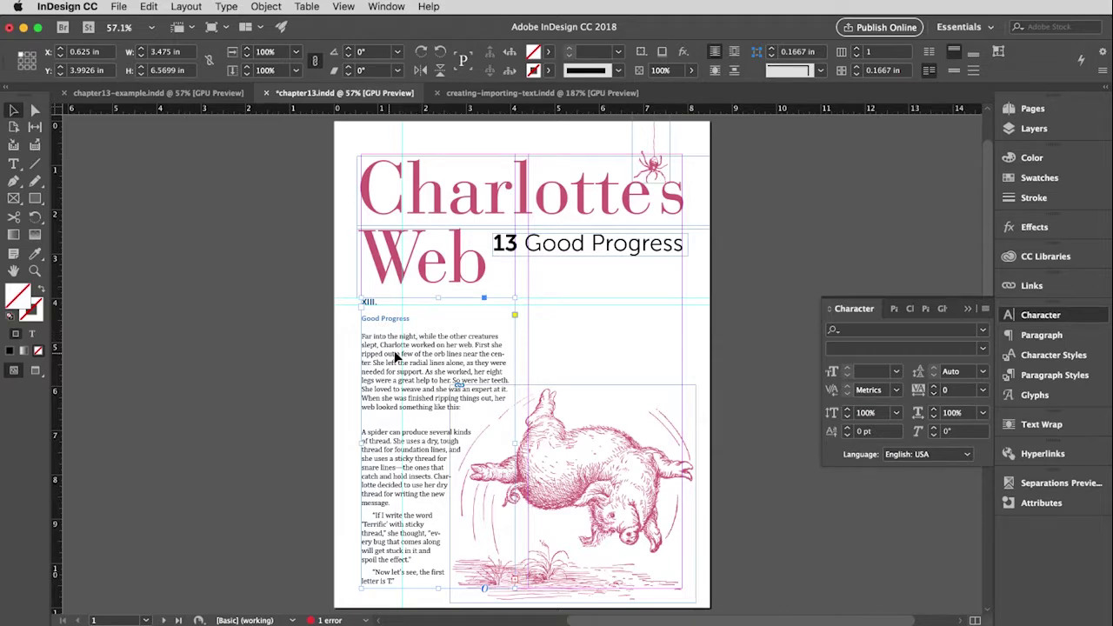
pyautogui.keyDown('super'); pyautogui.click(444, 378); pyautogui.keyUp('super')
pyautogui.keyDown('super'); pyautogui.click(444, 378); pyautogui.keyUp('super')
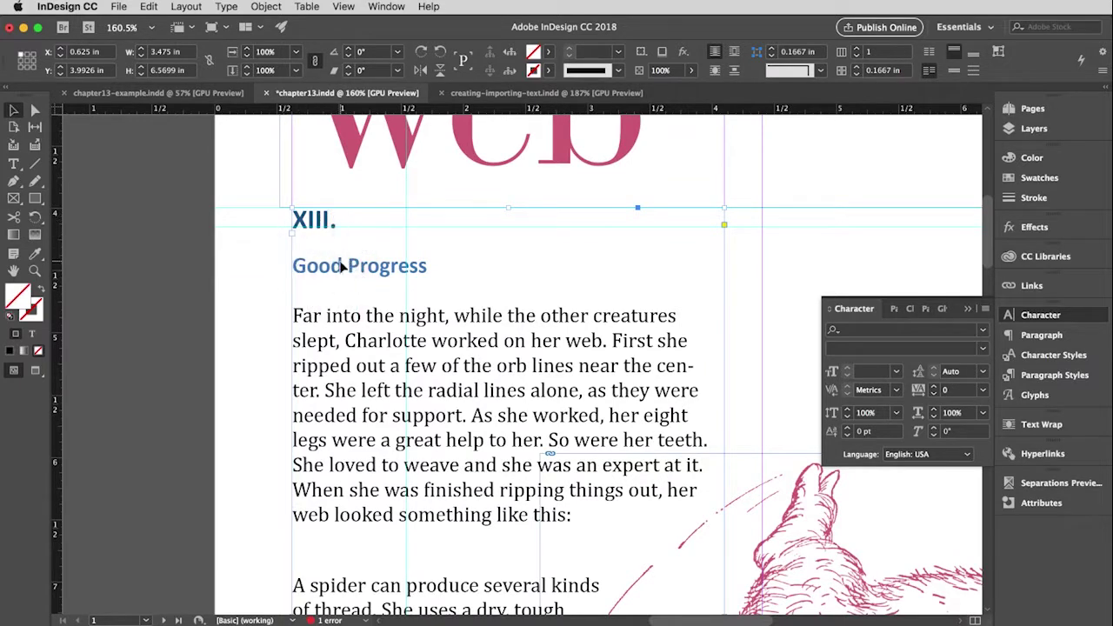
# - Delete the XIII. and Good Progress headings and blank line, then fit the page in view
pyautogui.click(14, 164)
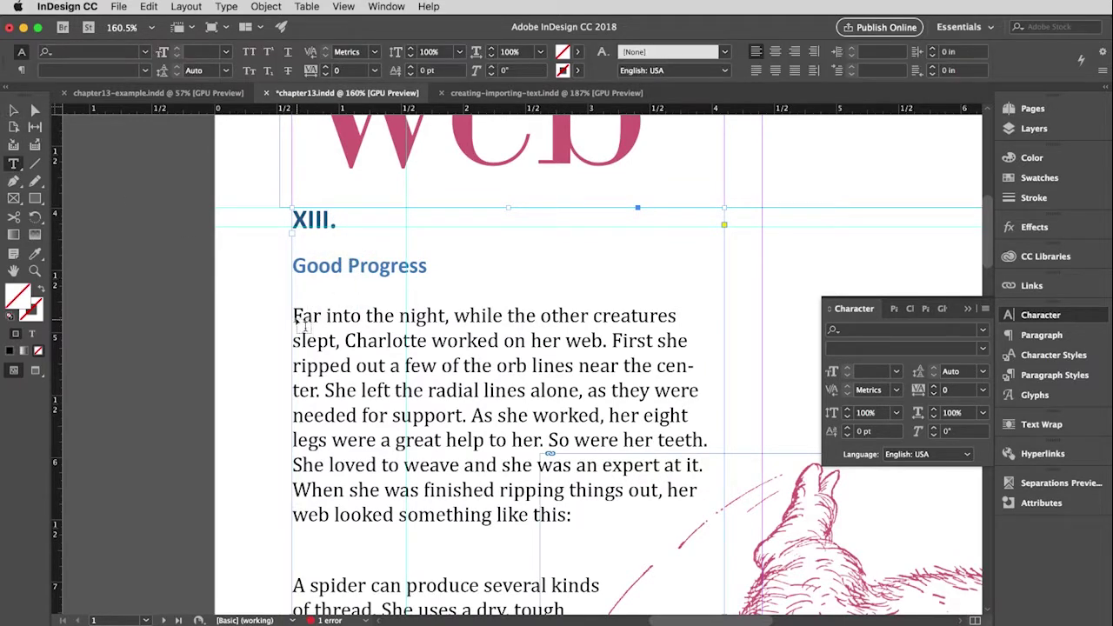
pyautogui.moveTo(296, 316); pyautogui.dragTo(290, 233)
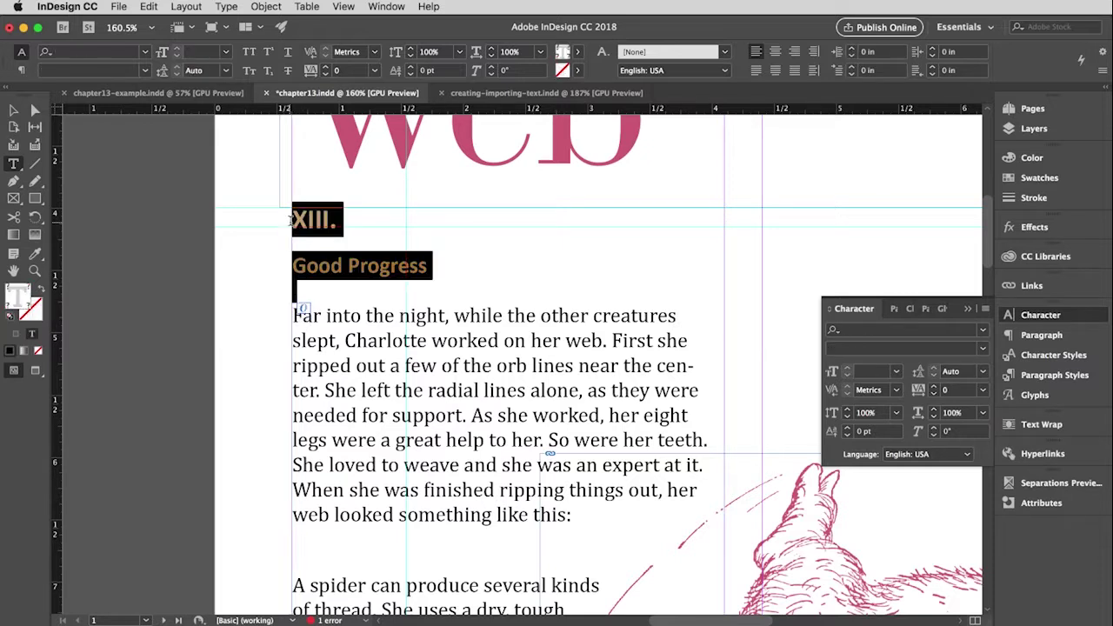
pyautogui.press('BackSpace')
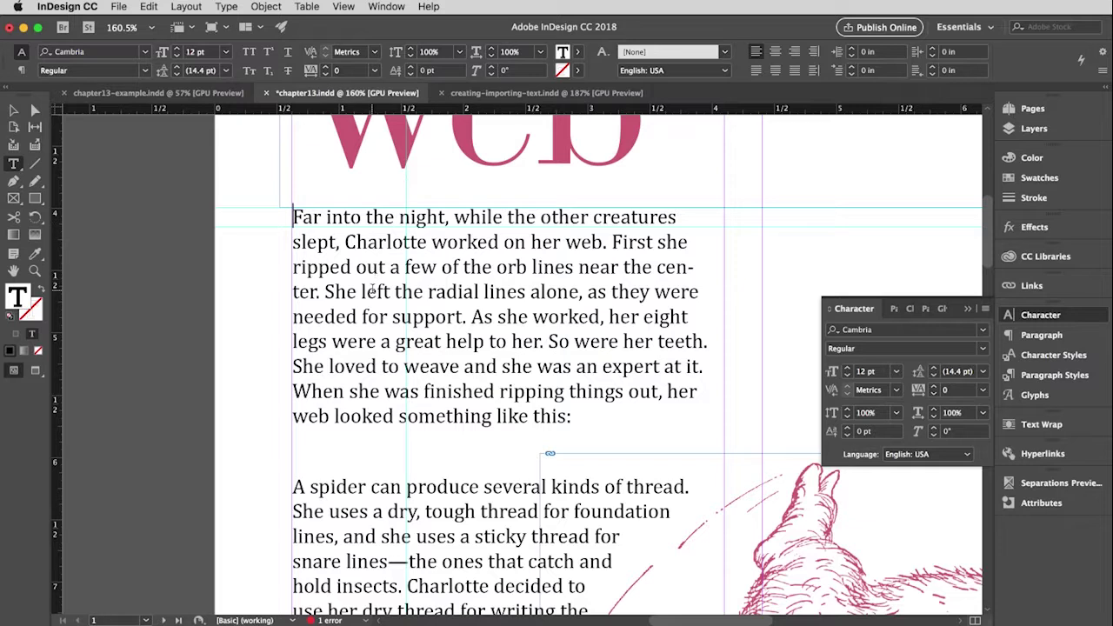
pyautogui.click(441, 290)
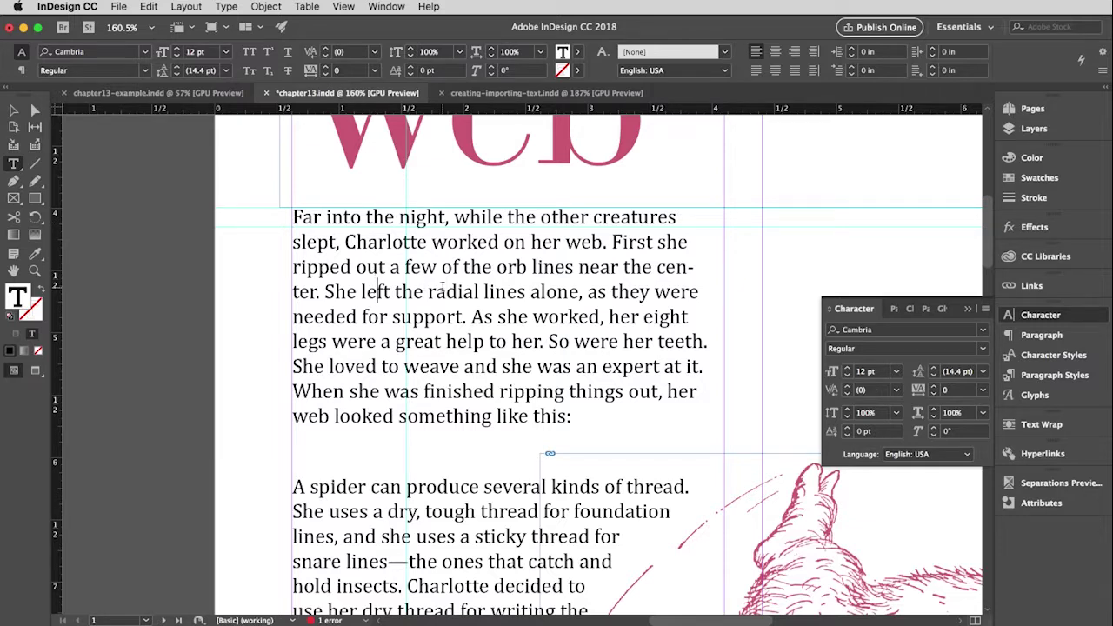
pyautogui.press('super+0')
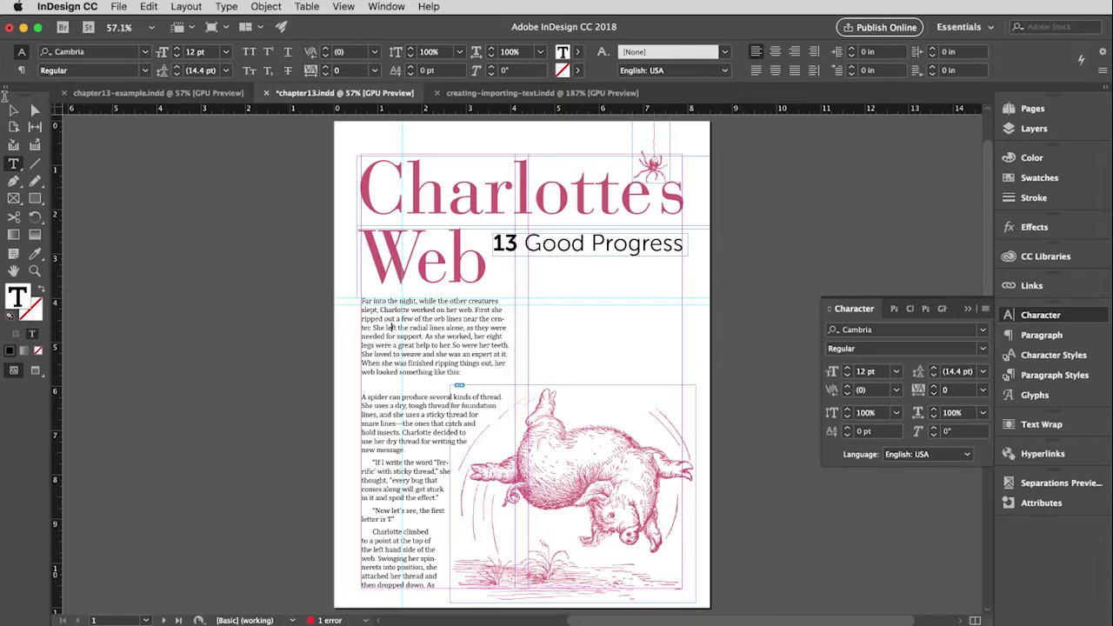
pyautogui.press('Escape')
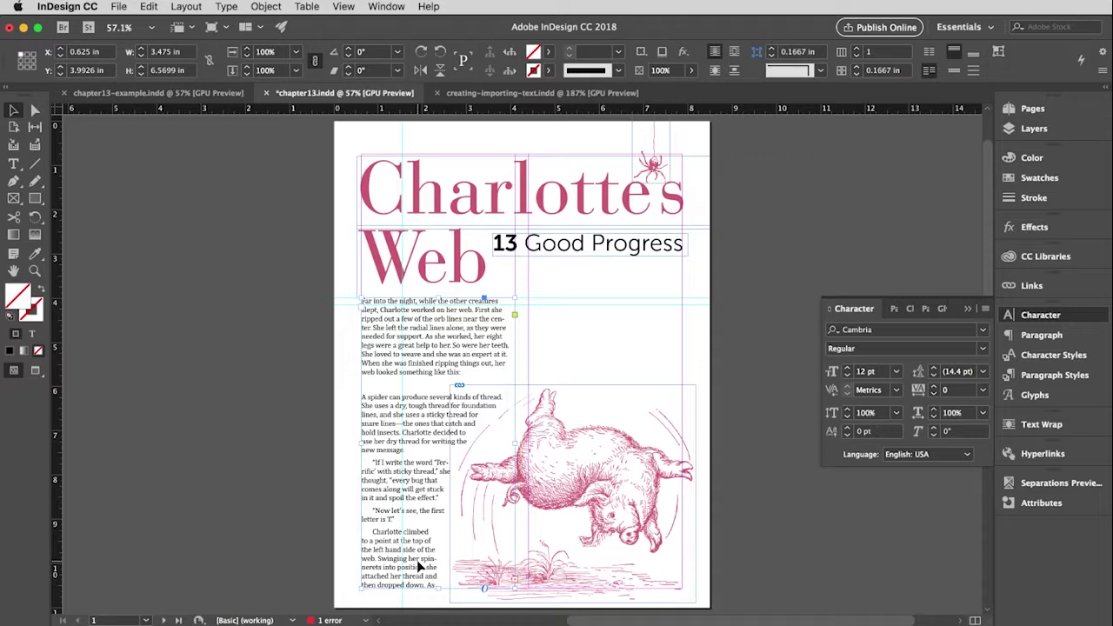
# - Set the entire body story in Museo Sans 300, 11 pt with 16 pt leading
pyautogui.click(14, 164)
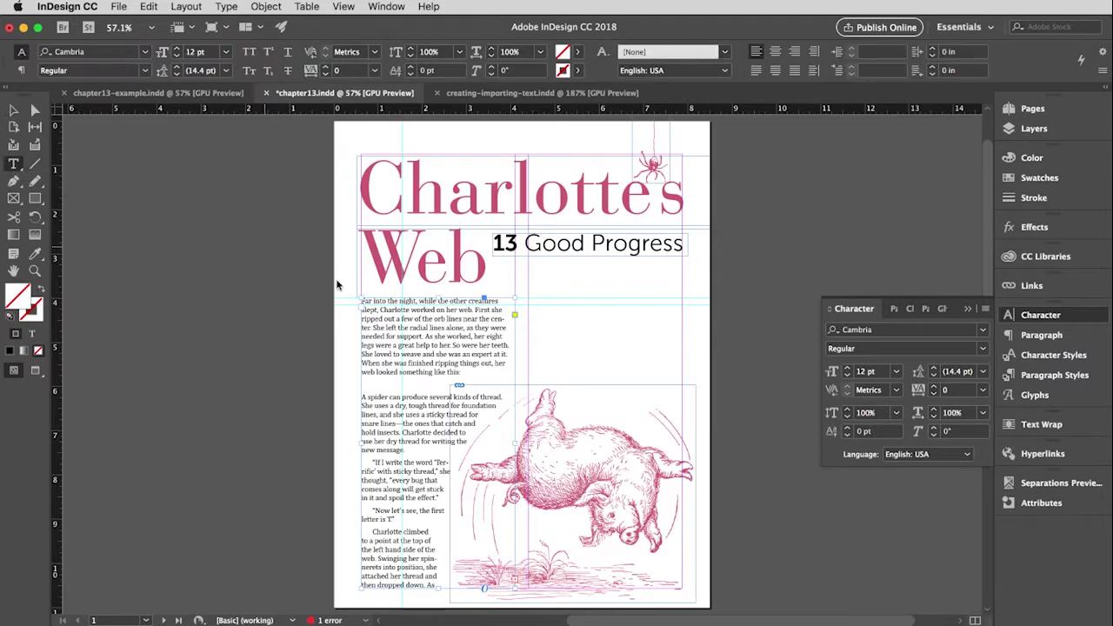
pyautogui.click(369, 356)
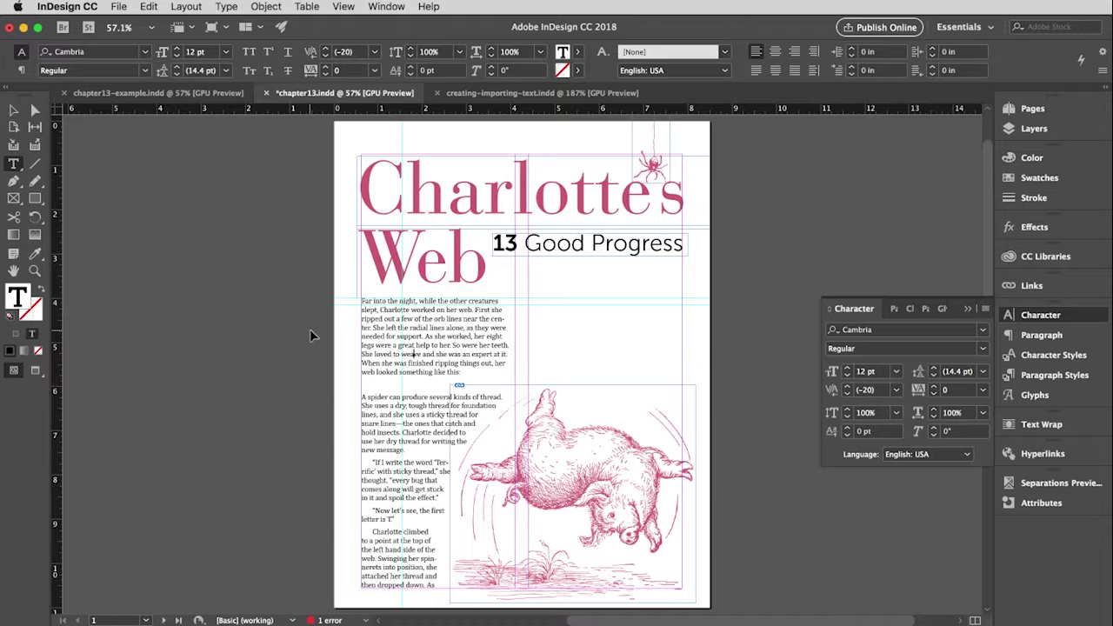
pyautogui.press('super+a')
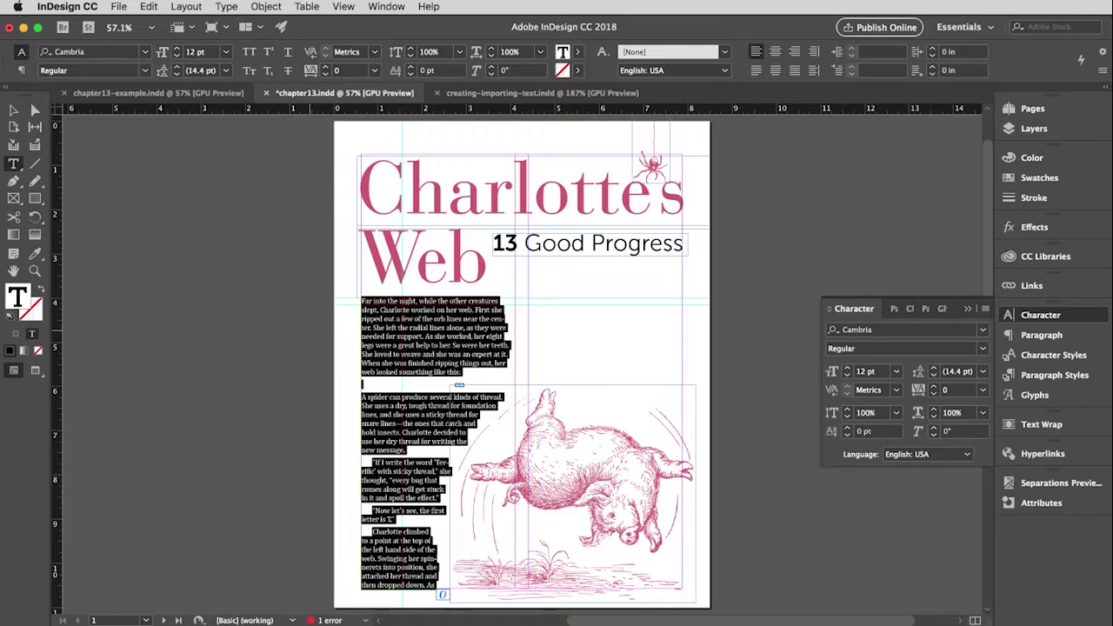
pyautogui.click(861, 329)
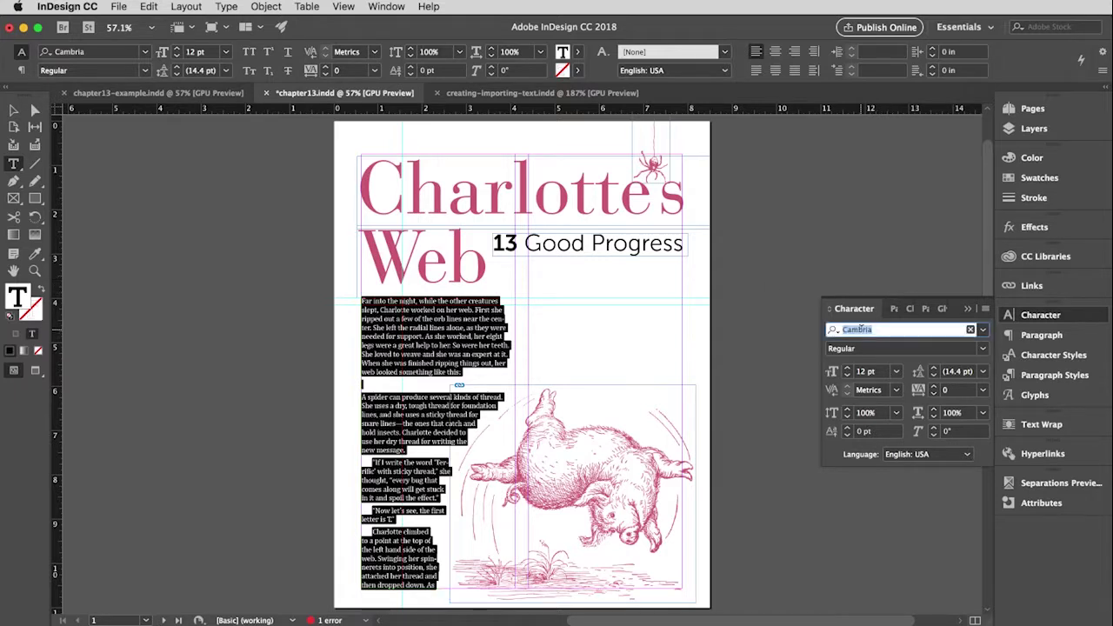
pyautogui.write('muse')
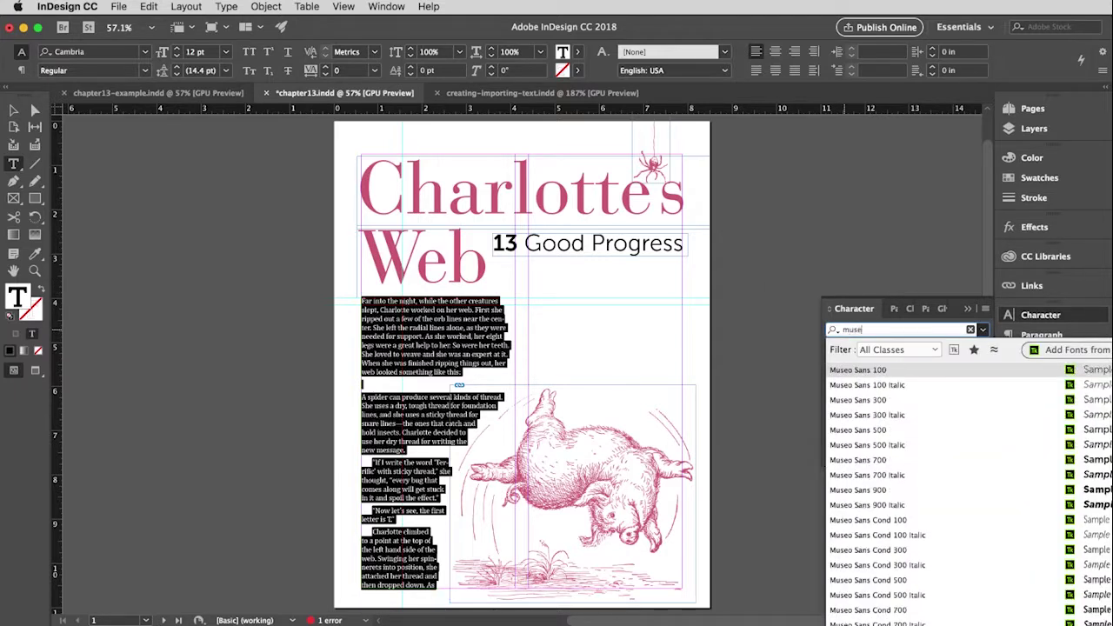
pyautogui.click(856, 403)
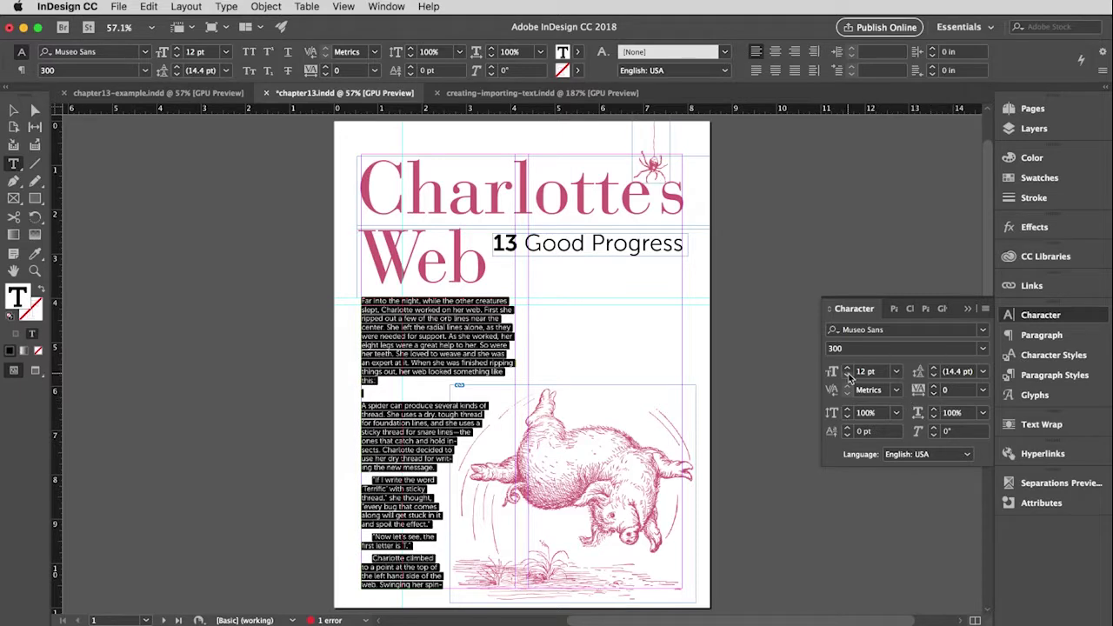
pyautogui.click(848, 375)
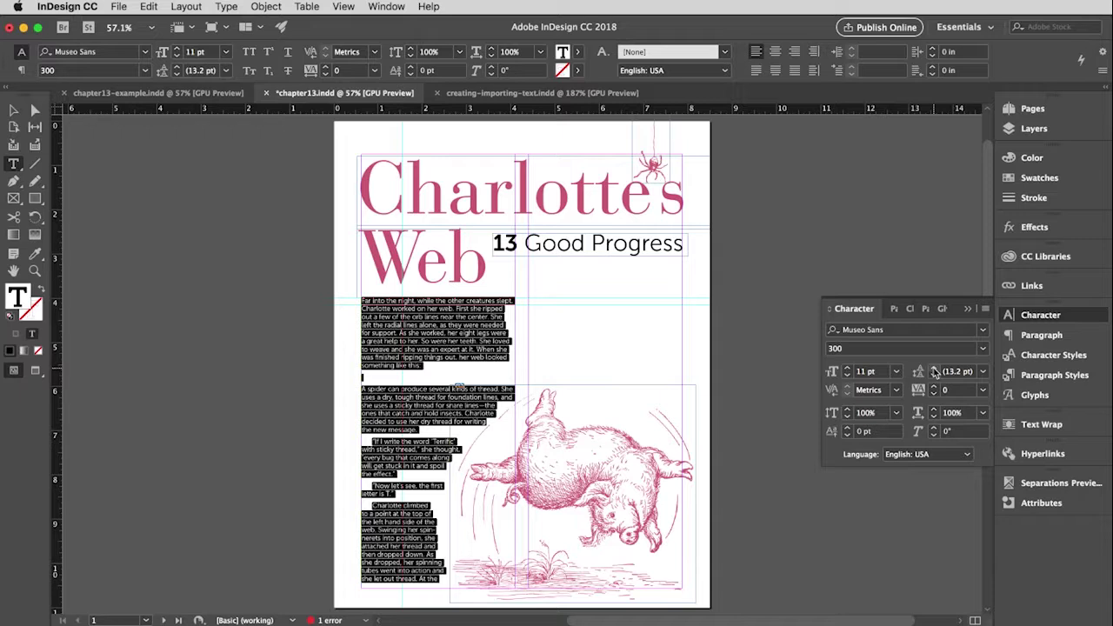
pyautogui.click(935, 369)
pyautogui.click(935, 369)
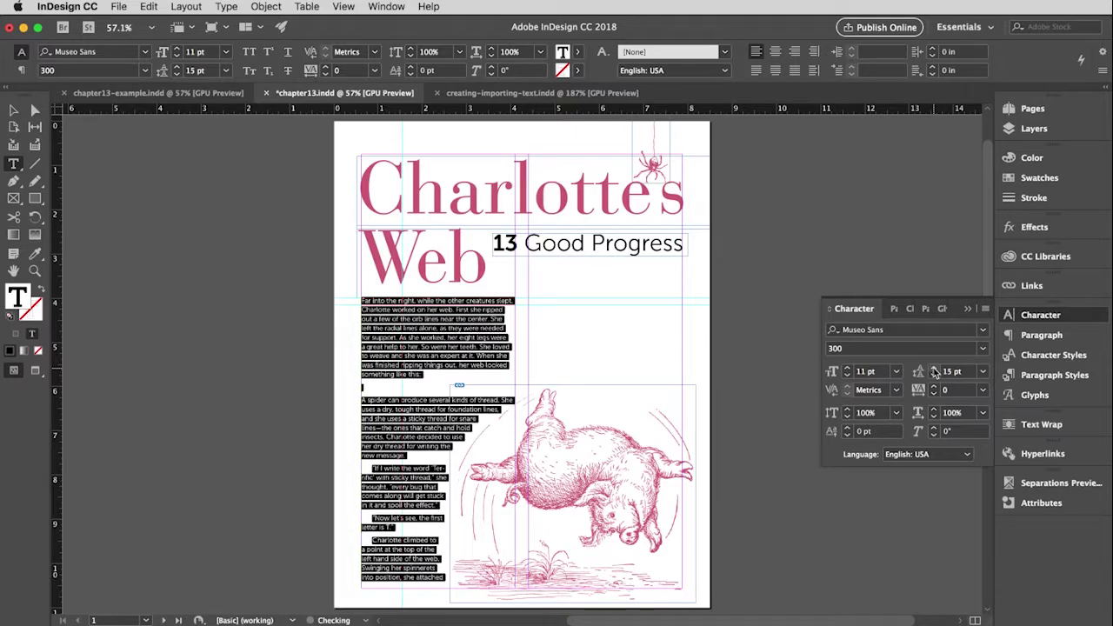
pyautogui.click(935, 369)
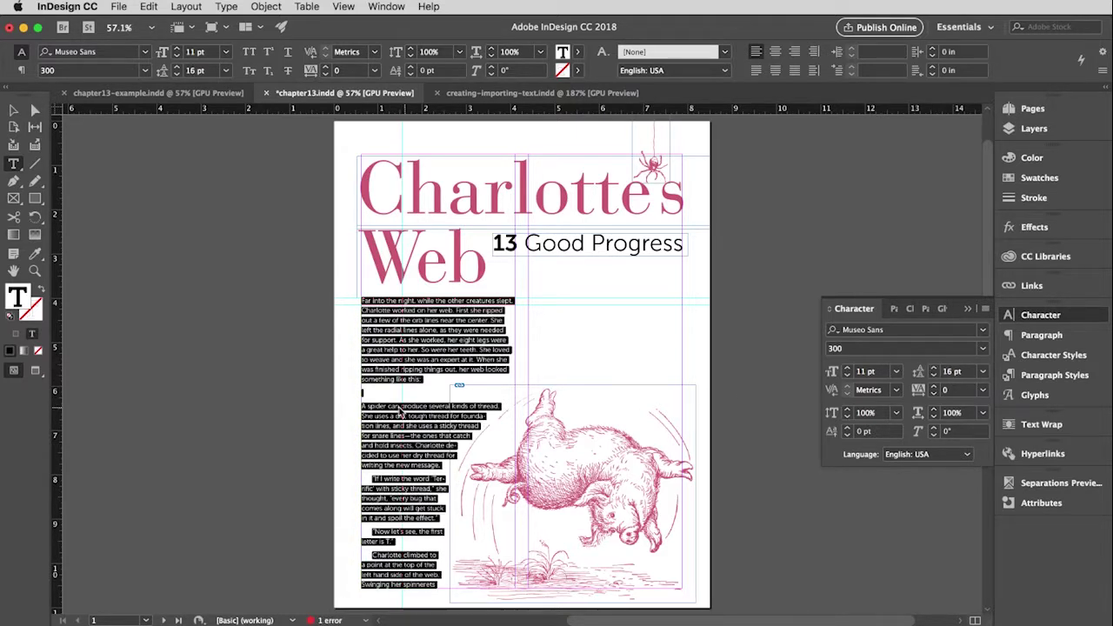
# - Delete the empty paragraph above 'A spider'
pyautogui.click(378, 401)
pyautogui.click(364, 406)
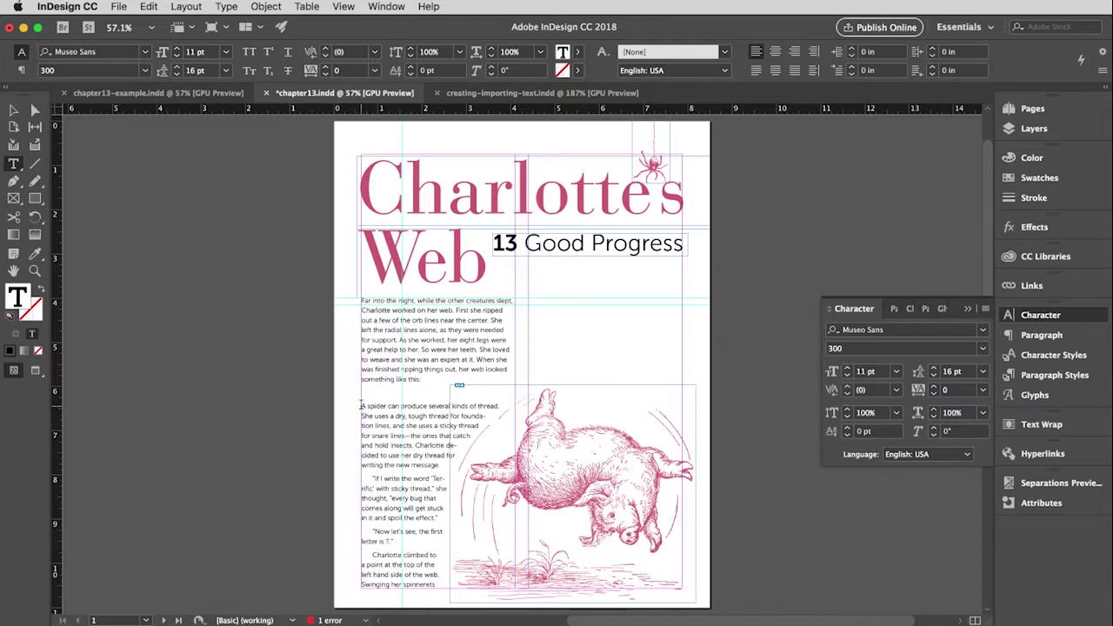
pyautogui.press('BackSpace')
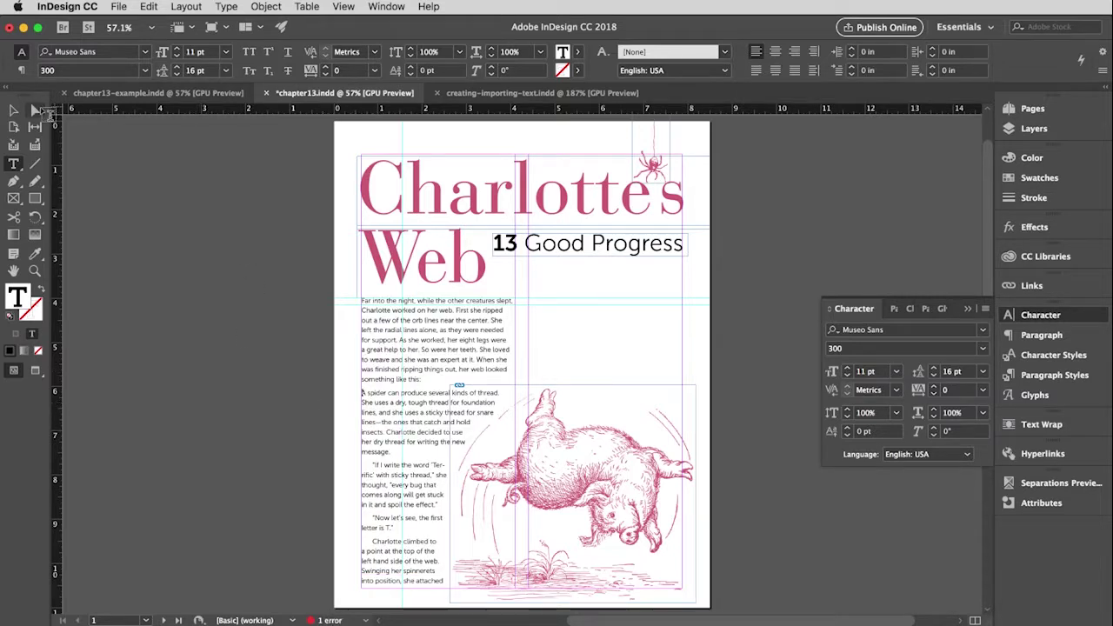
# - Nudge the body text frame down so its top sits at Y 4.0342 in
pyautogui.click(15, 111)
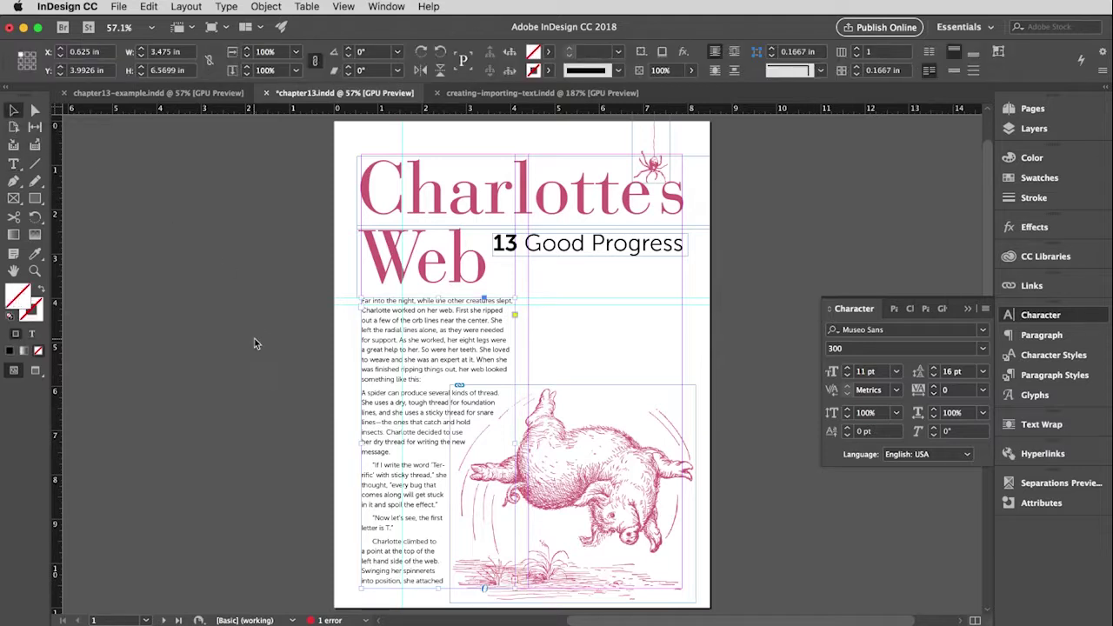
pyautogui.press('w')
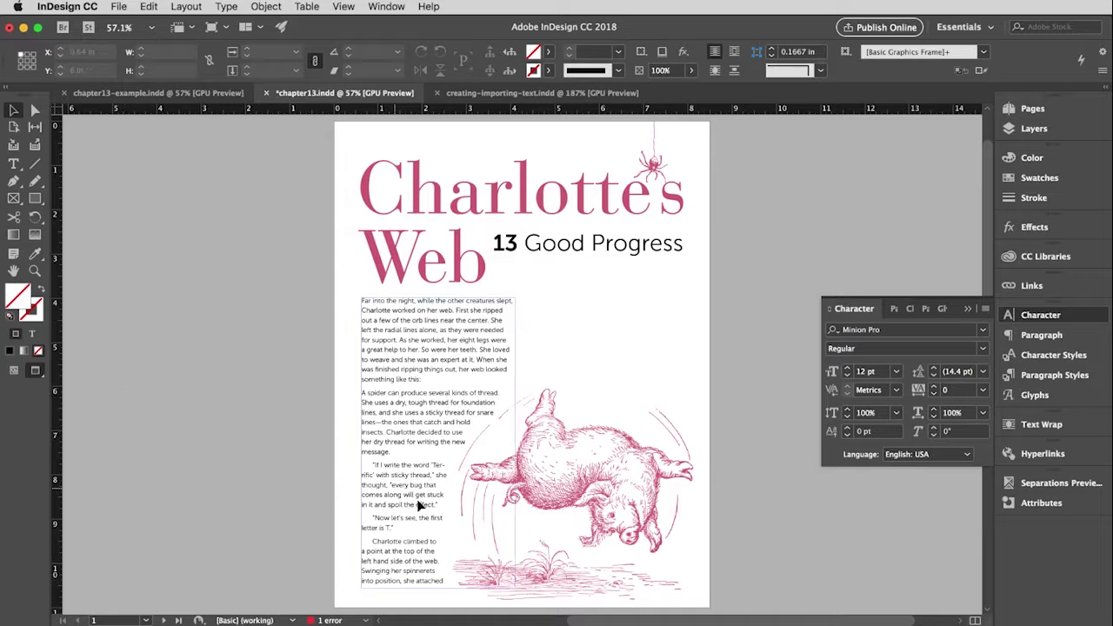
pyautogui.press('w')
pyautogui.click(406, 520)
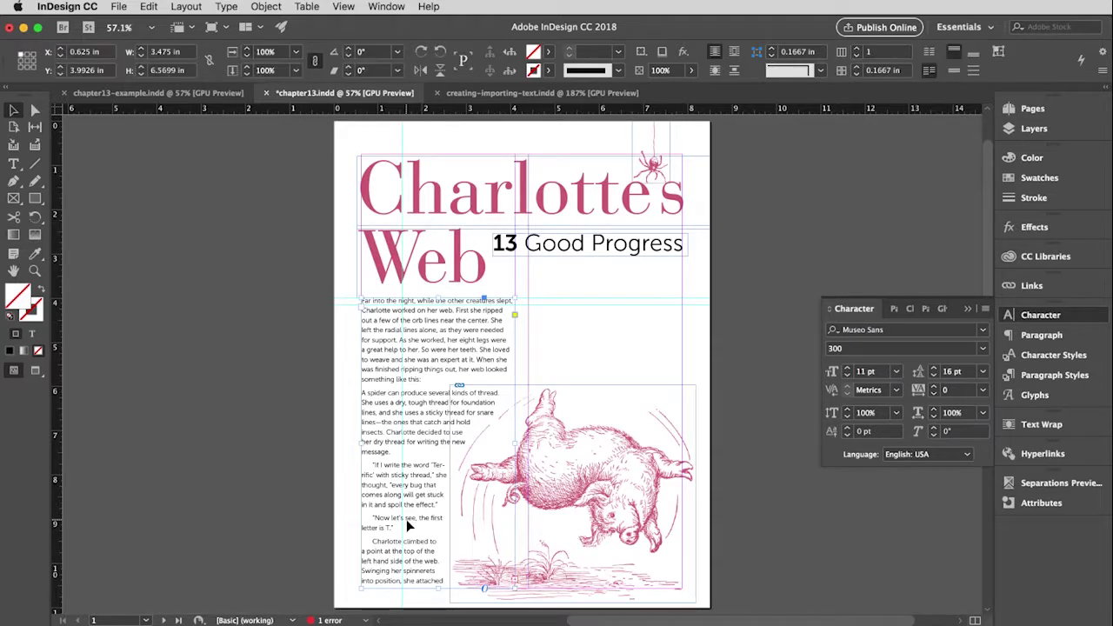
pyautogui.press('Down')
pyautogui.press('Down')
pyautogui.press('Down')
pyautogui.press('Down')
pyautogui.press('Down')
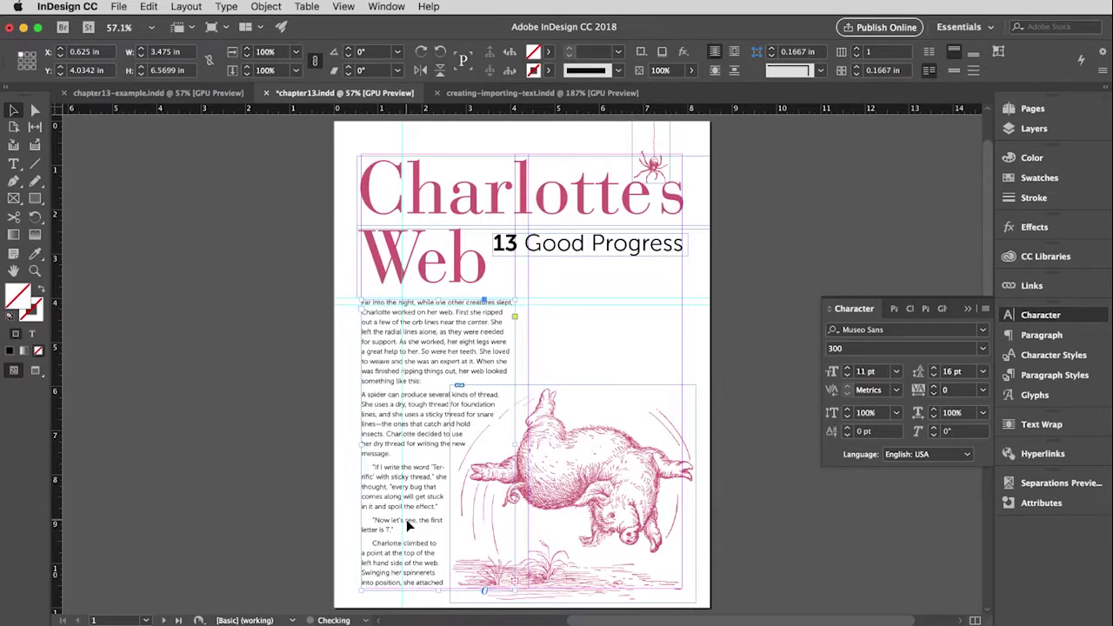
# - Nudge the body frame down and set the body text's opening phrase to Museo Sans 900
pyautogui.press('Down')
pyautogui.press('Down')
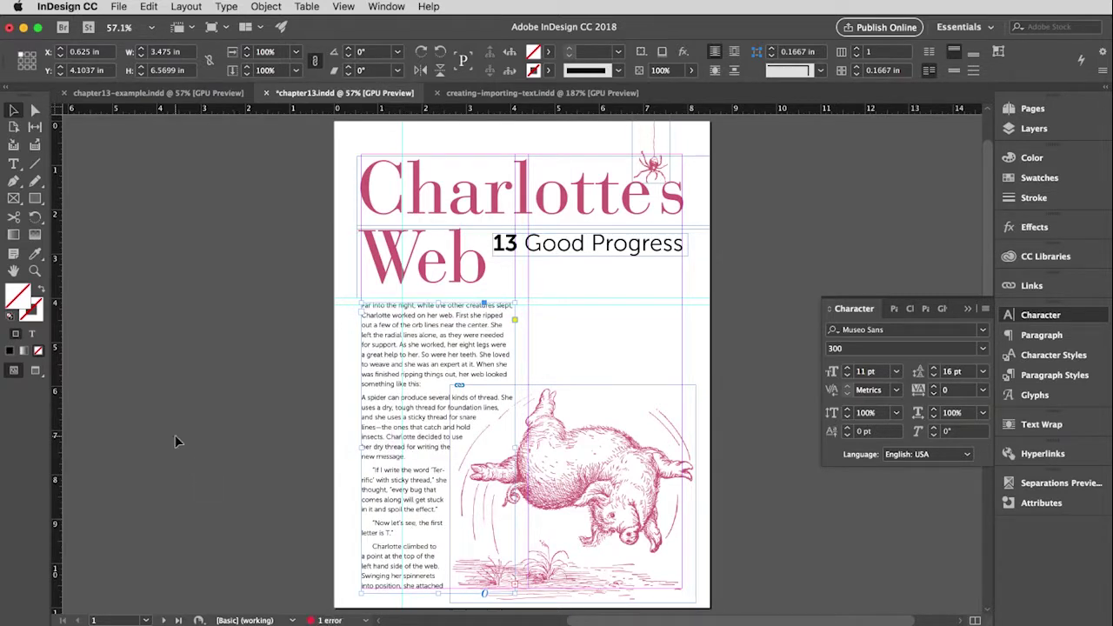
pyautogui.click(175, 440)
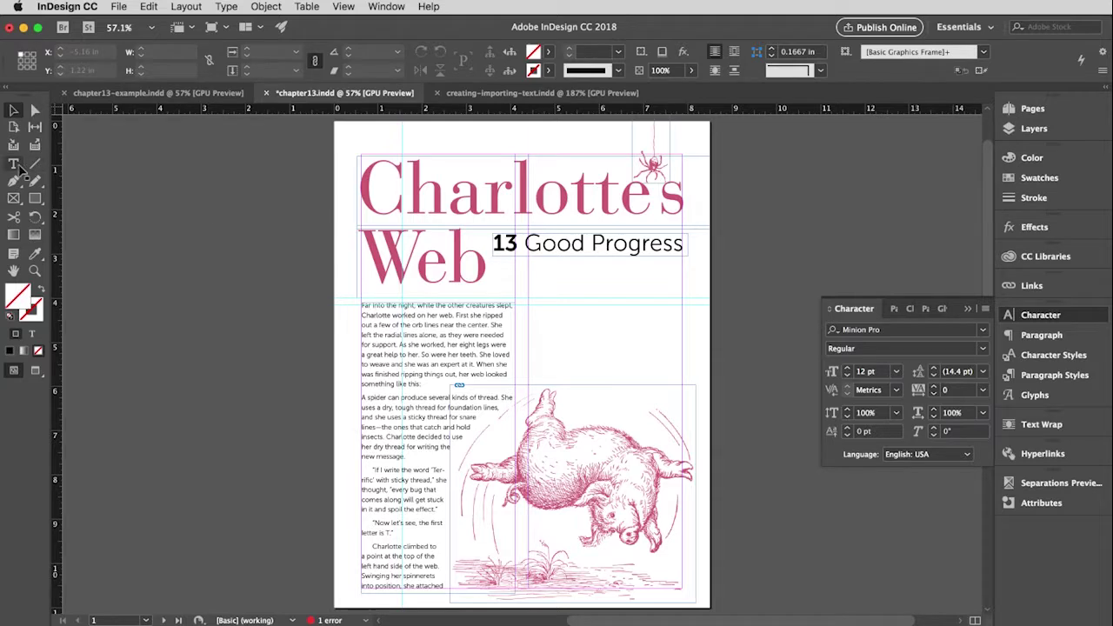
pyautogui.press('t')
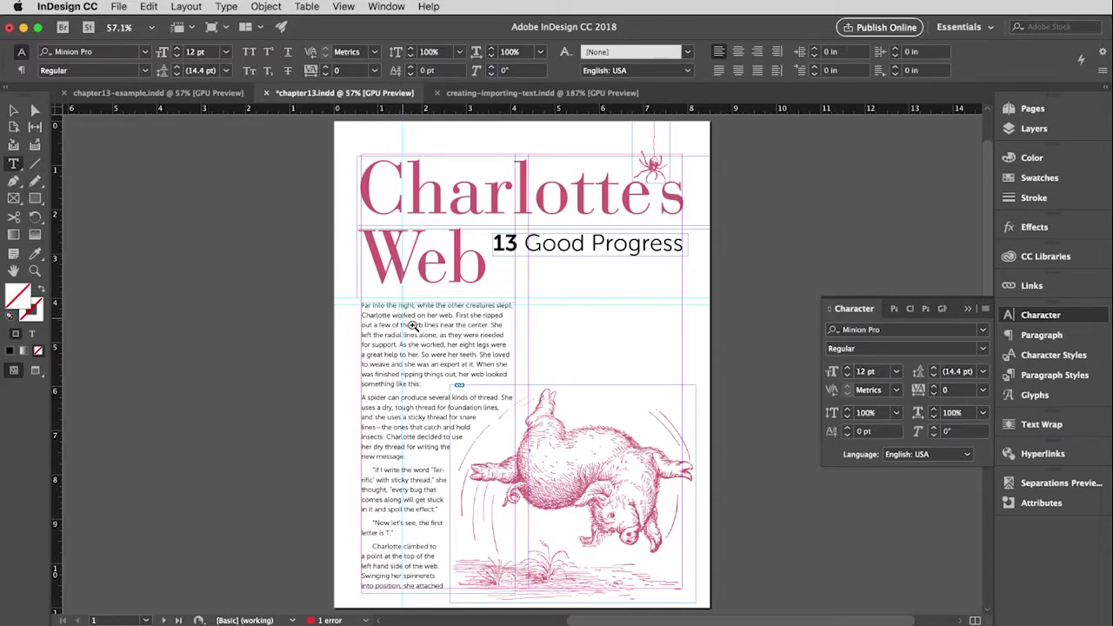
pyautogui.moveTo(418, 328); pyautogui.dragTo(644, 397)
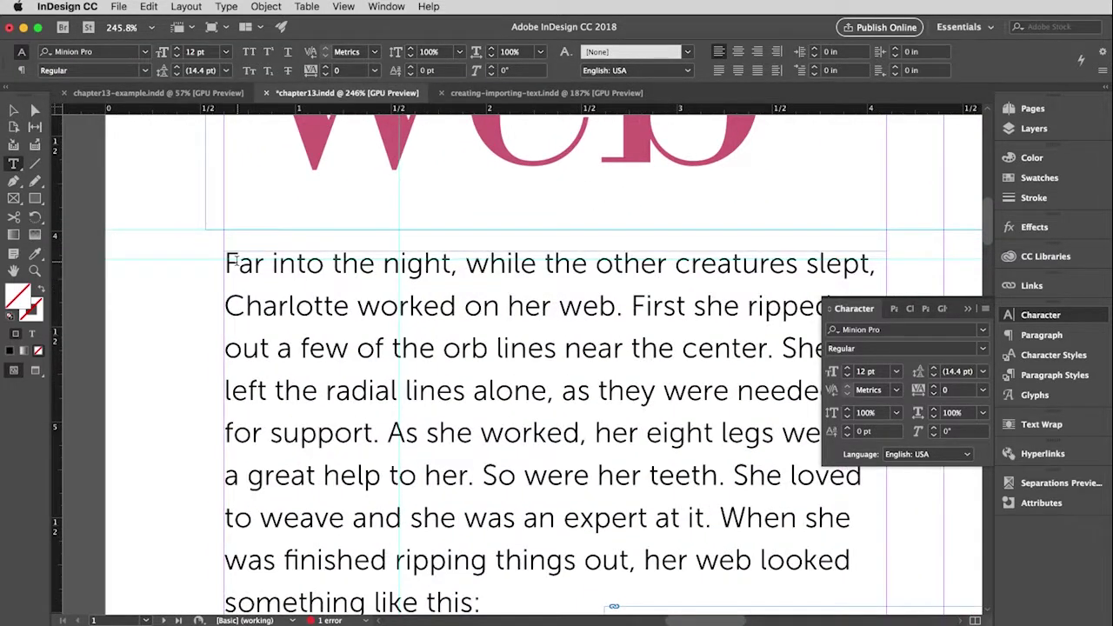
pyautogui.moveTo(225, 263); pyautogui.dragTo(455, 260)
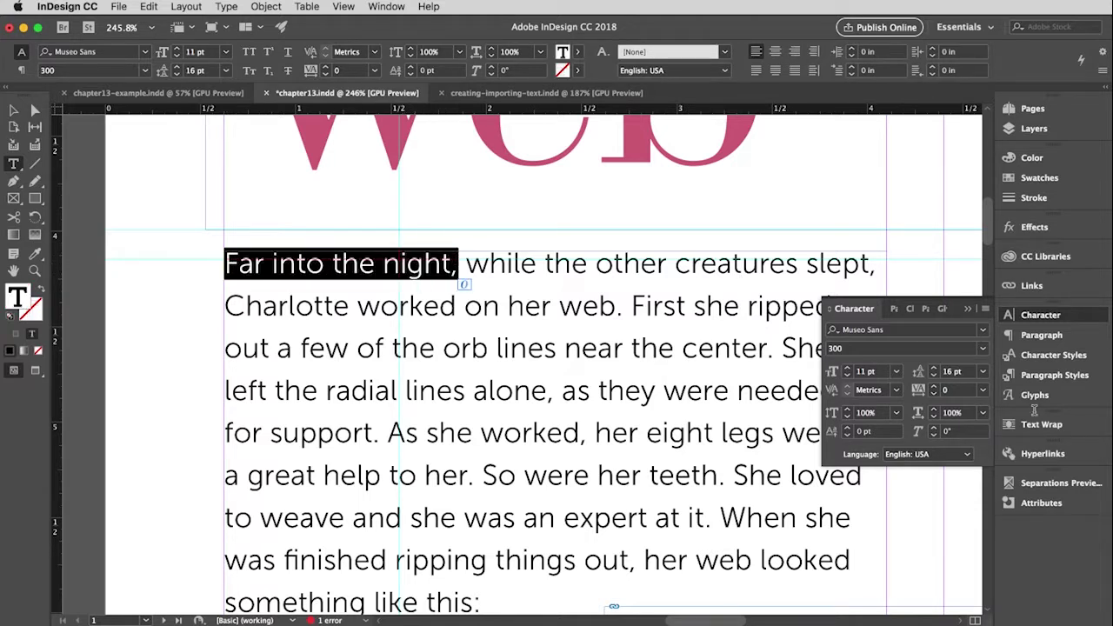
pyautogui.click(984, 349)
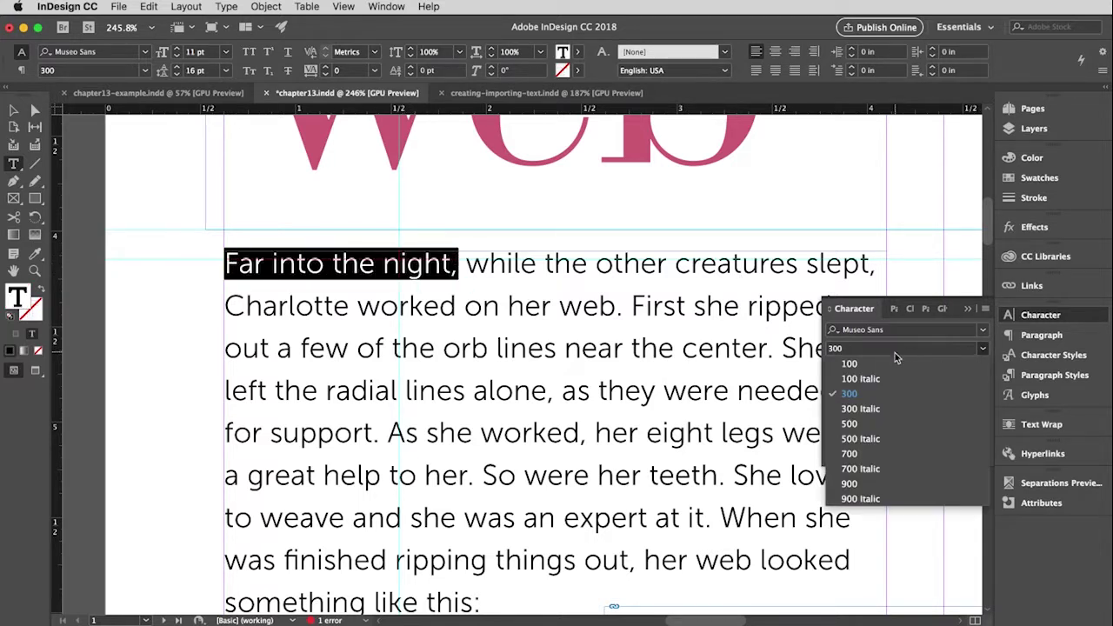
pyautogui.click(861, 484)
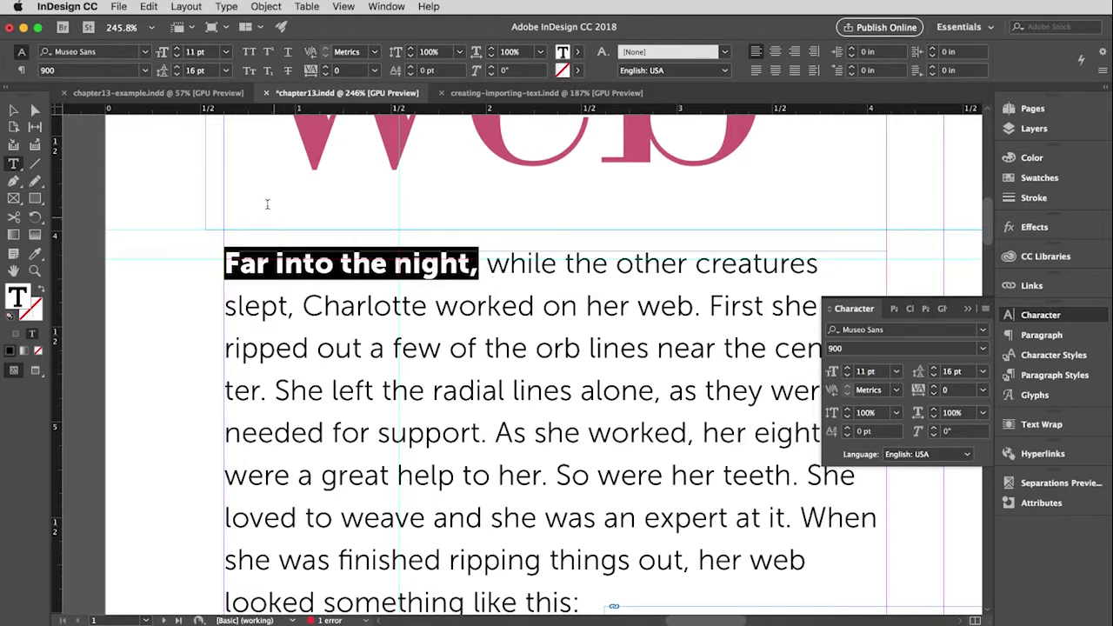
# - Change the opening phrase to UPPERCASE so it reads "FAR INTO THE NIGHT,"
pyautogui.rightClick(389, 265)
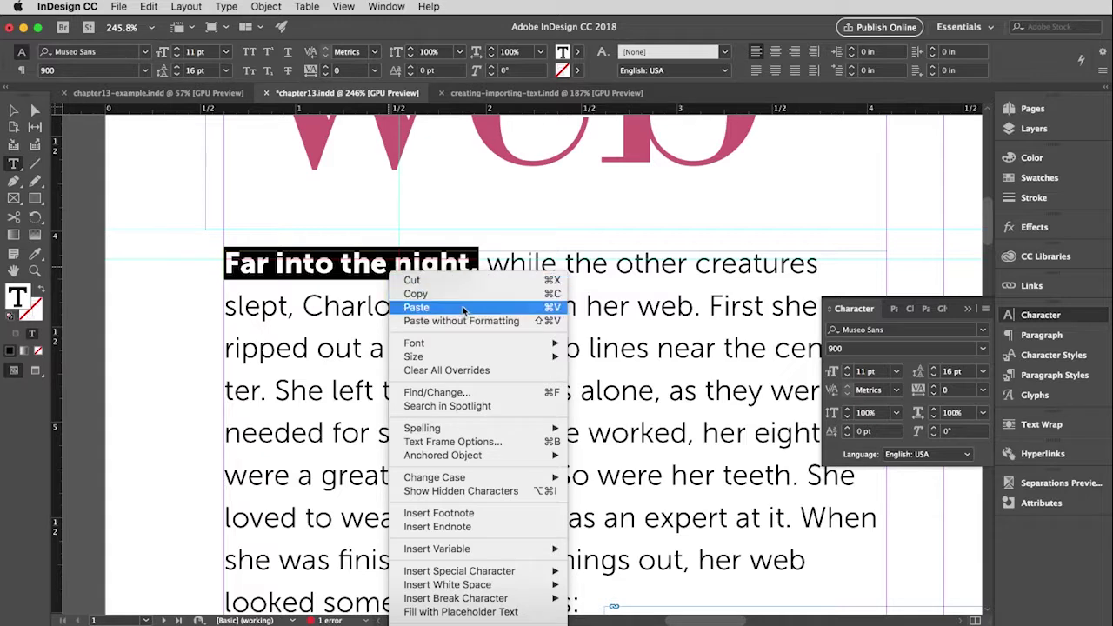
pyautogui.moveTo(464, 478)
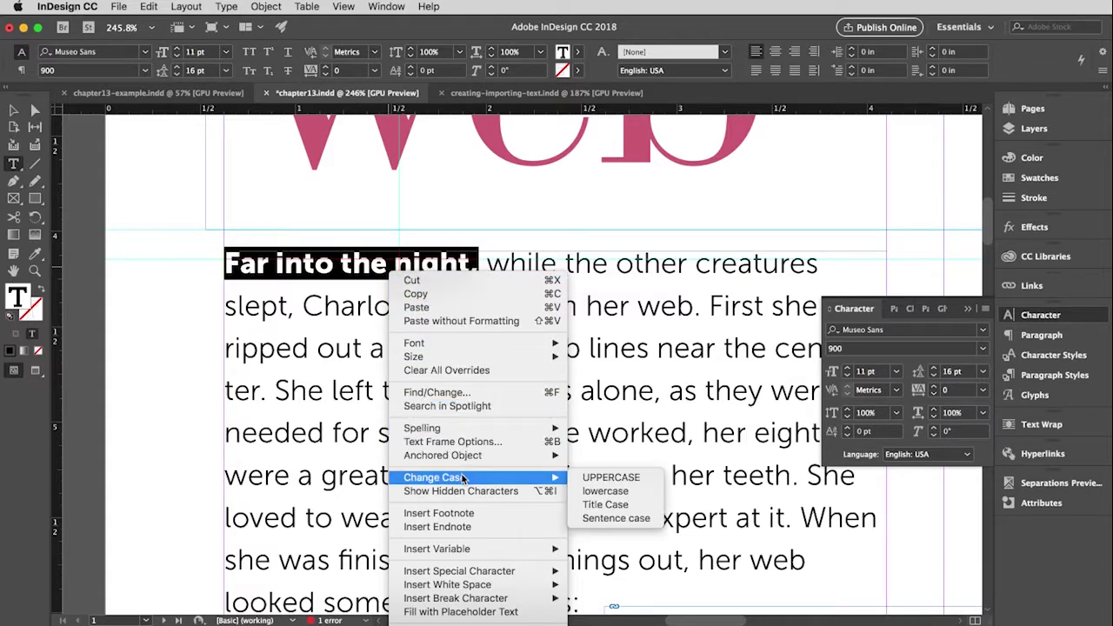
pyautogui.click(626, 478)
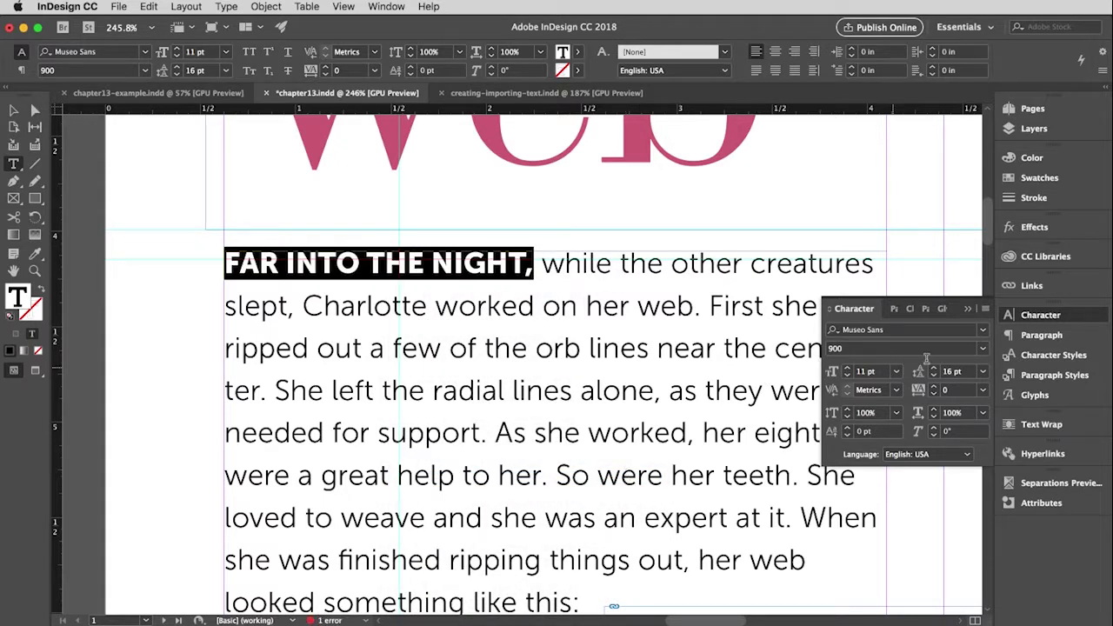
pyautogui.click(968, 309)
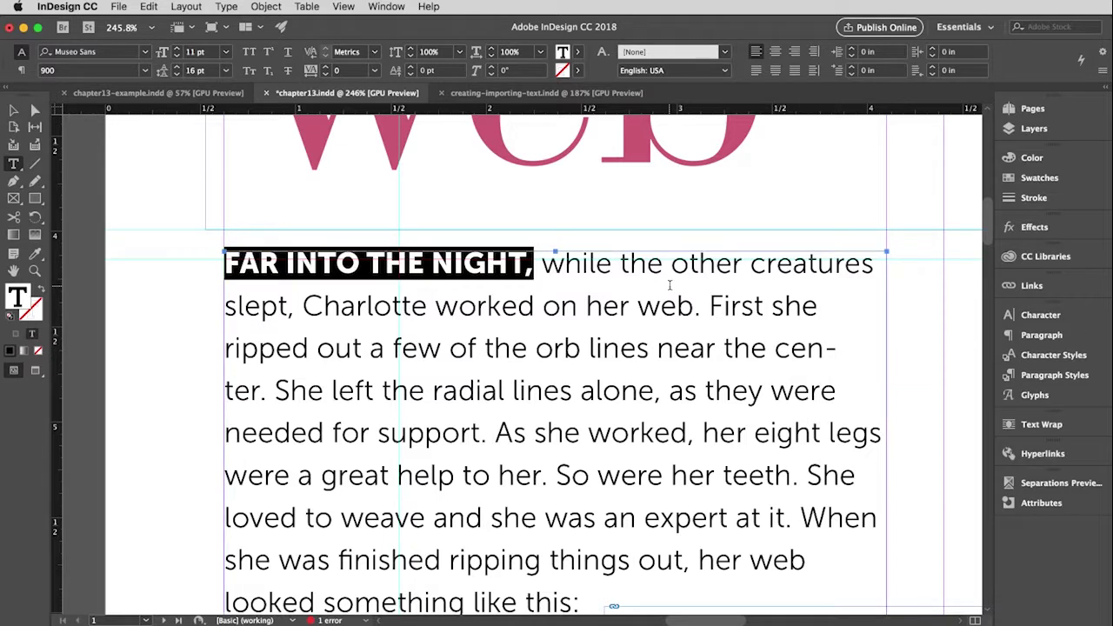
# - Thread the body story into a new 3.475 by 2.485 in frame in the right column above the pig
pyautogui.press('super+0')
pyautogui.click(13, 110)
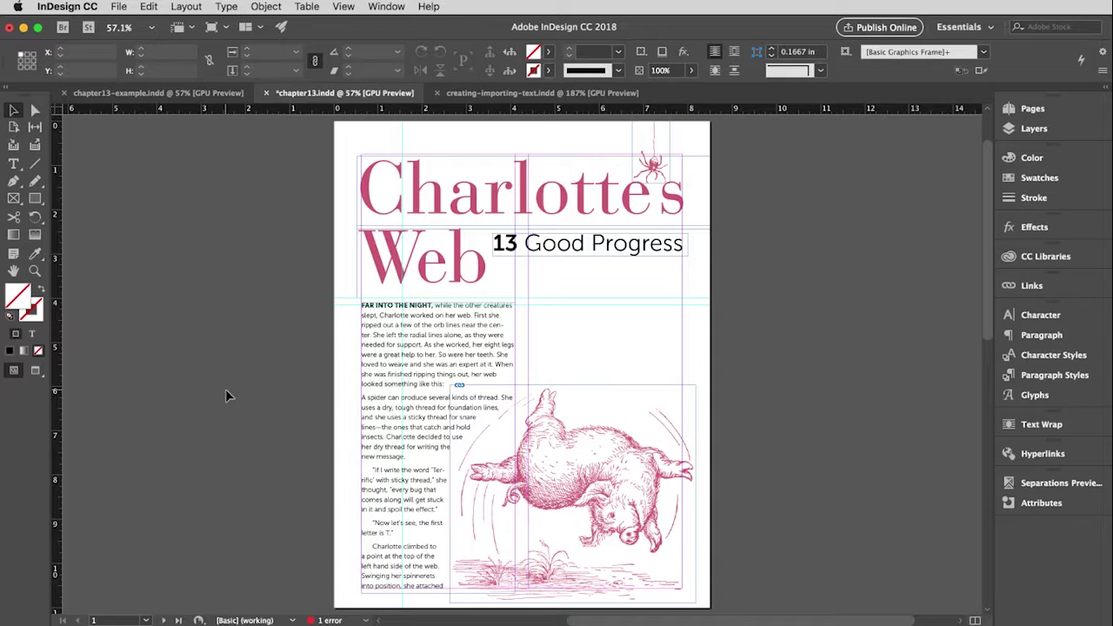
pyautogui.click(402, 366)
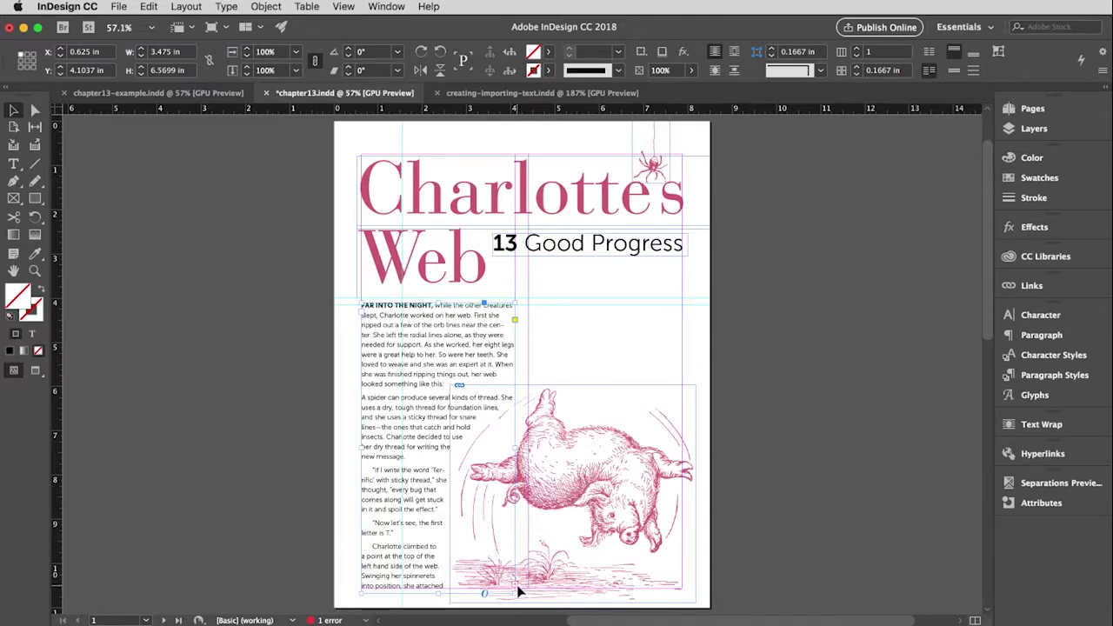
pyautogui.scroll(5, 566, 413)
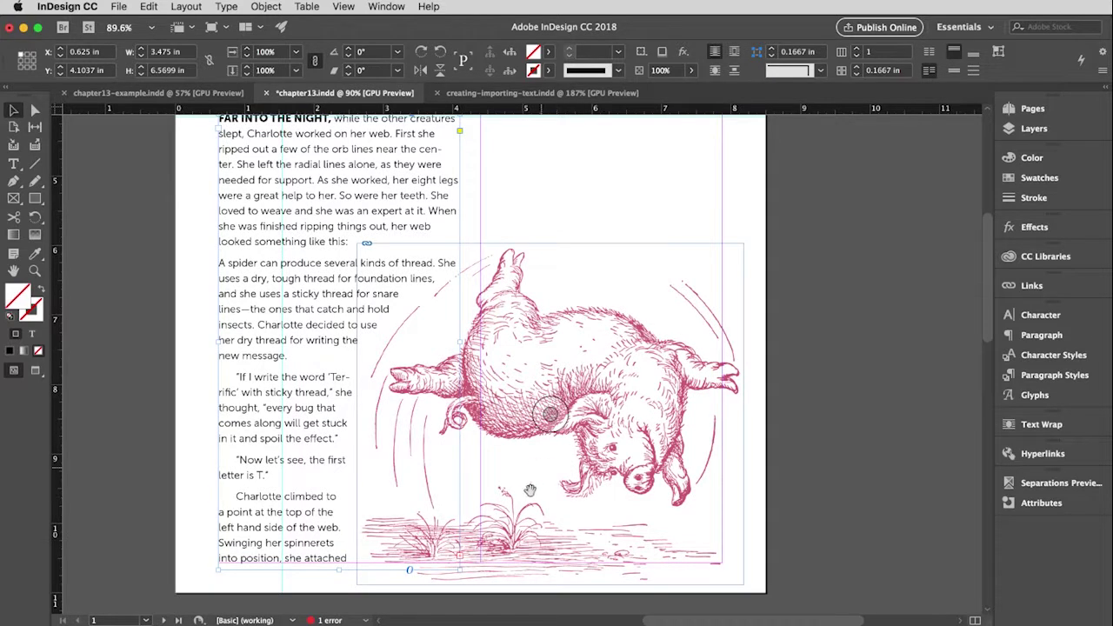
pyautogui.click(459, 557)
pyautogui.scroll(3, 580, 180)
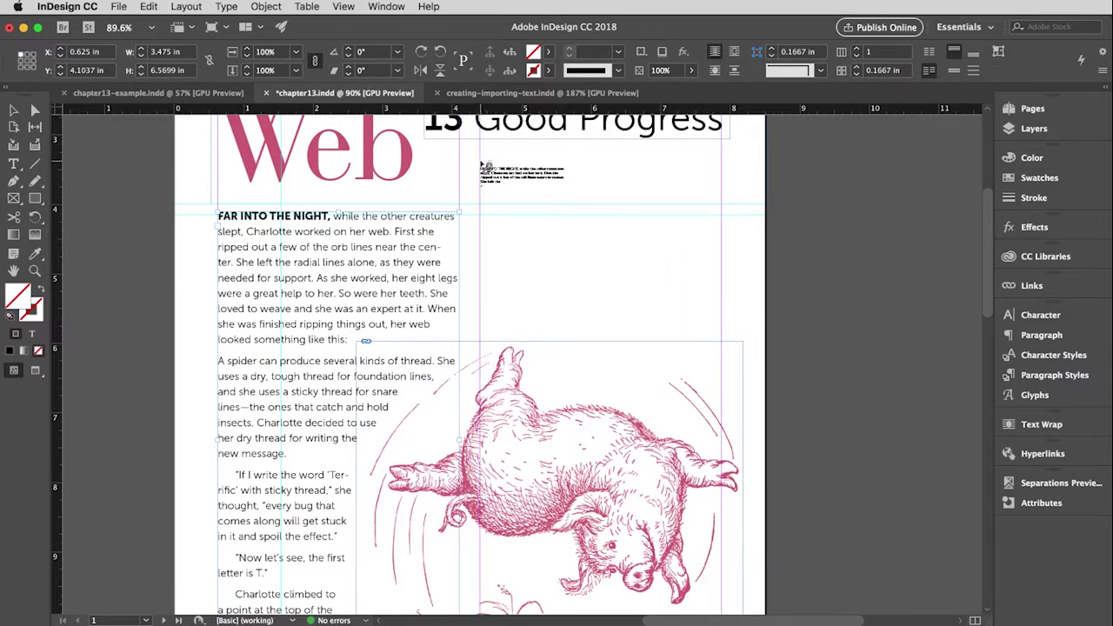
pyautogui.moveTo(481, 162); pyautogui.dragTo(724, 339)
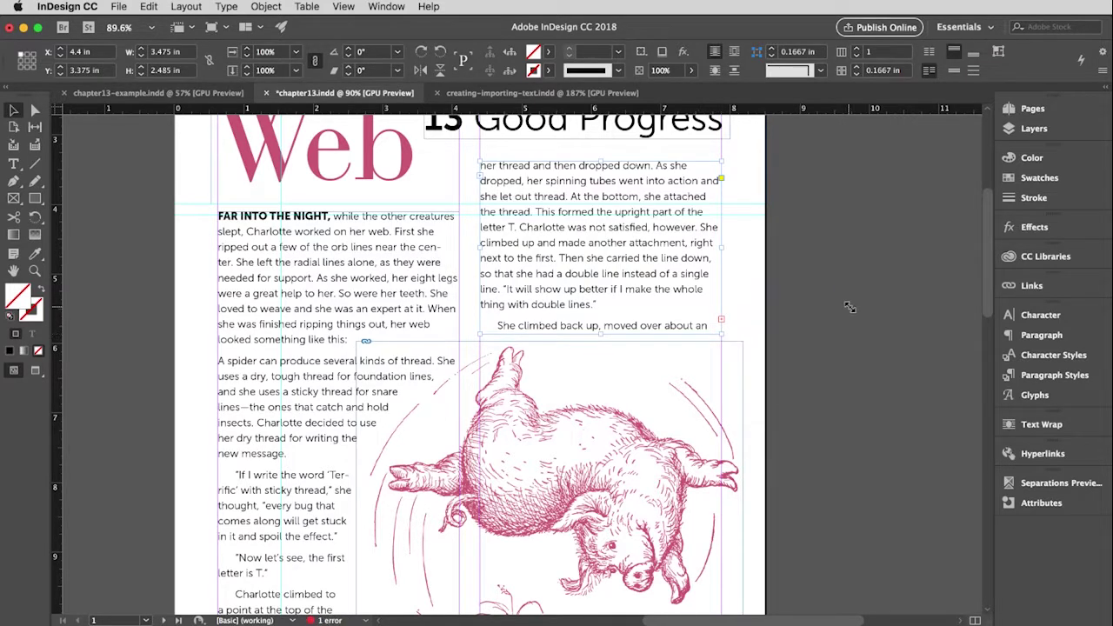
# - Flow the right frame's overset text into a 3.6 by 9.8125 in frame in page 2's first column
pyautogui.hscroll(1, 831, 320)
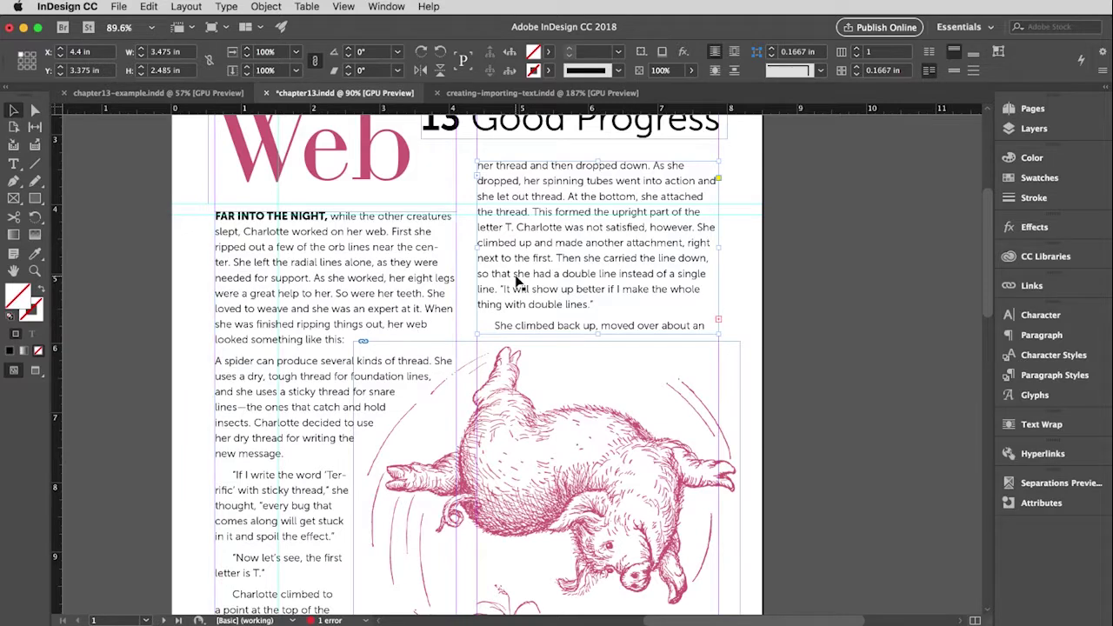
pyautogui.click(718, 322)
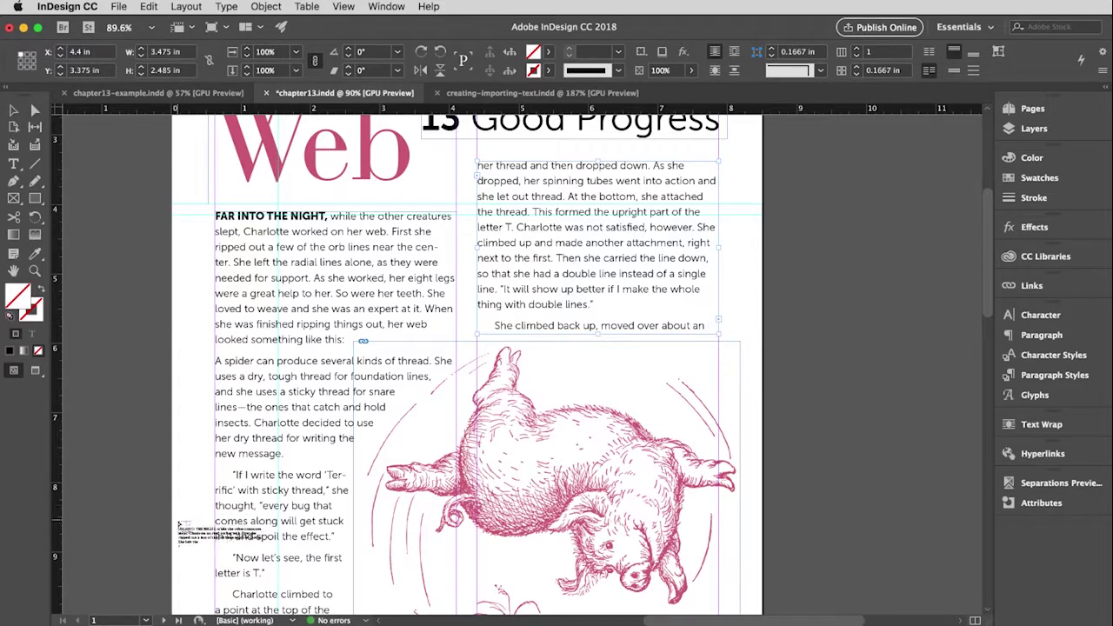
pyautogui.scroll(-10, 220, 453)
pyautogui.hscroll(-10, 219, 453)
pyautogui.moveTo(220, 454); pyautogui.dragTo(517, 156)
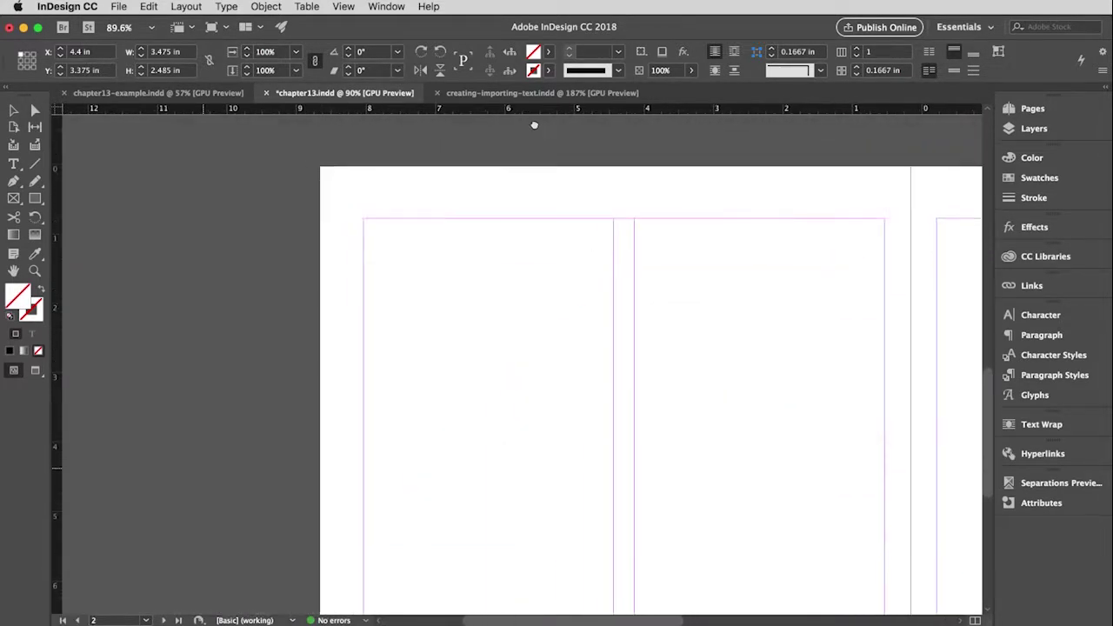
pyautogui.click(363, 230)
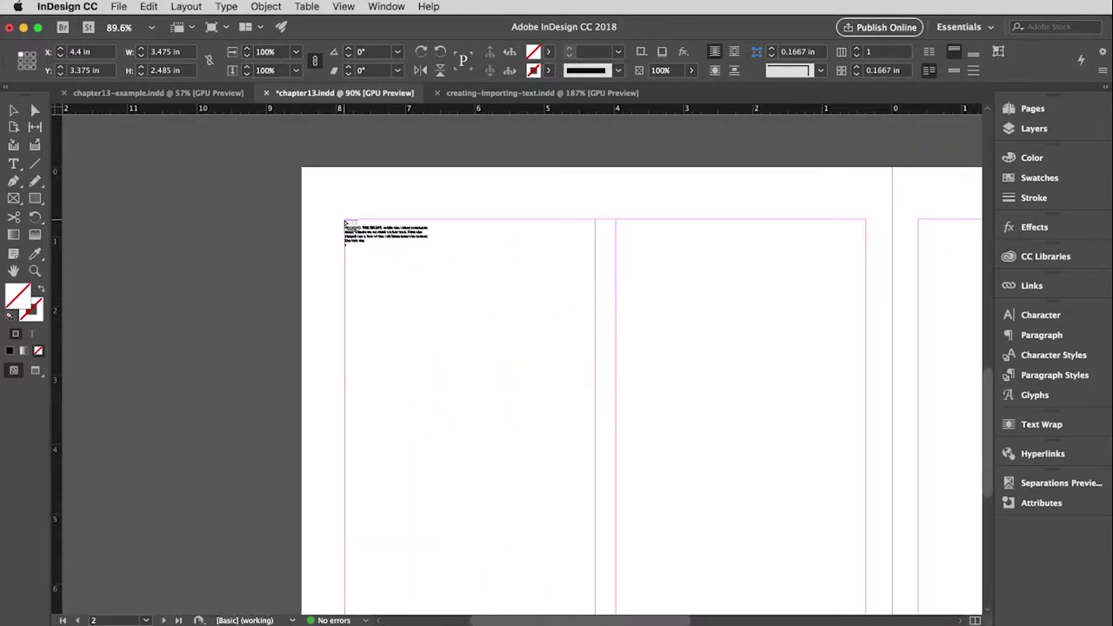
pyautogui.click(345, 224)
pyautogui.scroll(-4, 536, 484)
pyautogui.hscroll(1, 536, 483)
pyautogui.scroll(-5, 444, 390)
pyautogui.hscroll(2, 481, 397)
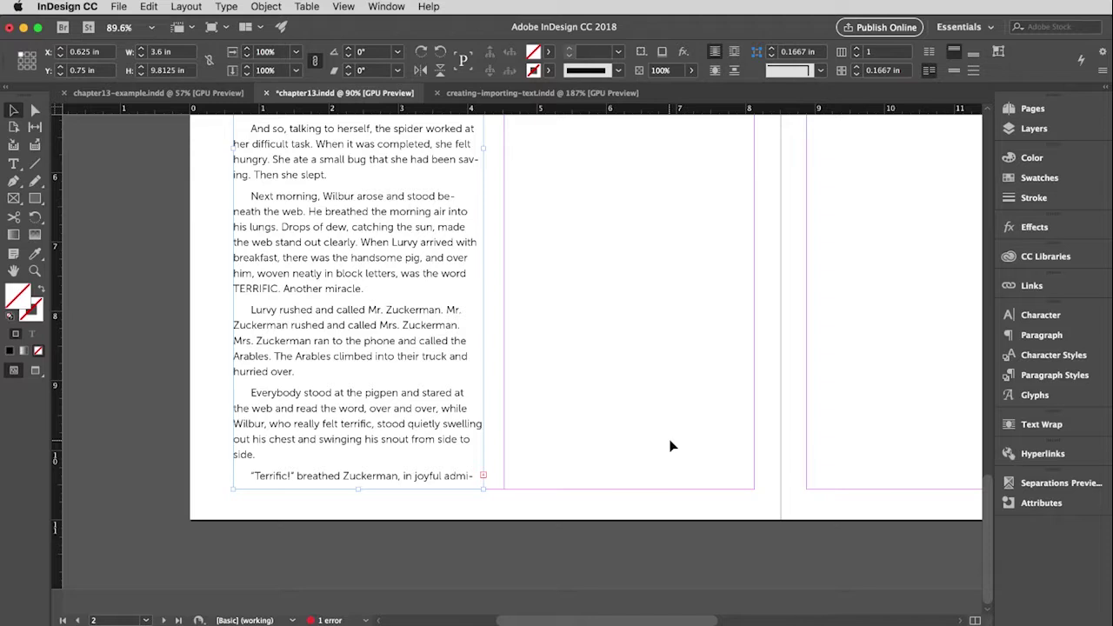
pyautogui.scroll(5, 646, 231)
pyautogui.hscroll(2, 646, 232)
pyautogui.scroll(10, 612, 242)
pyautogui.hscroll(8, 612, 242)
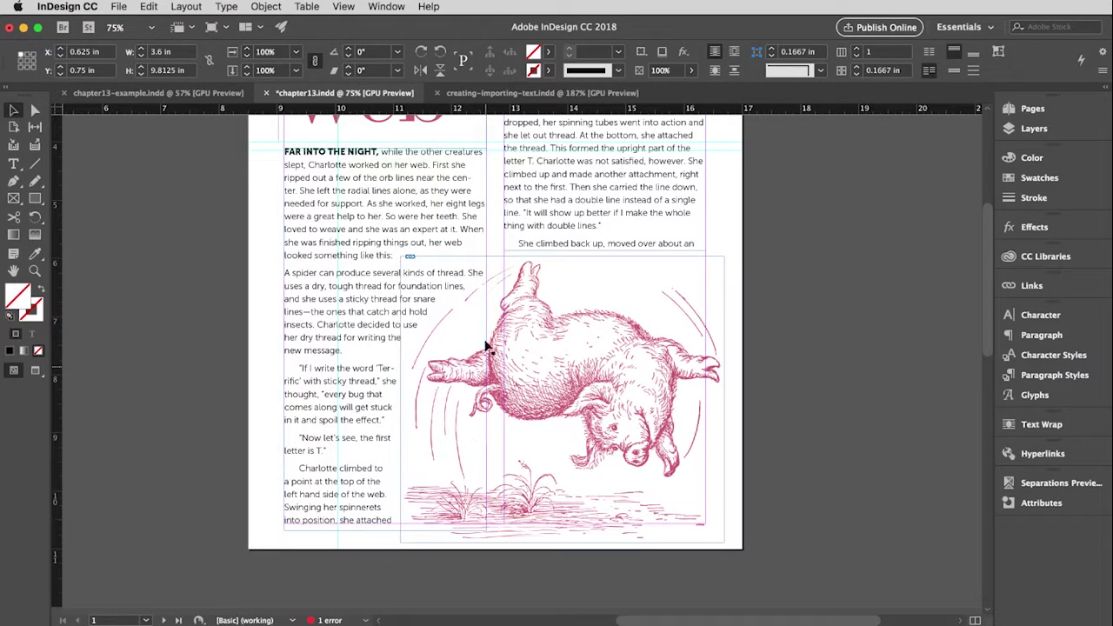
# - Trim the left frame slightly and shorten the right frame to 2.205 in, ending at "thing with double lines."
pyautogui.press('super+minus')
pyautogui.scroll(-1, 461, 339)
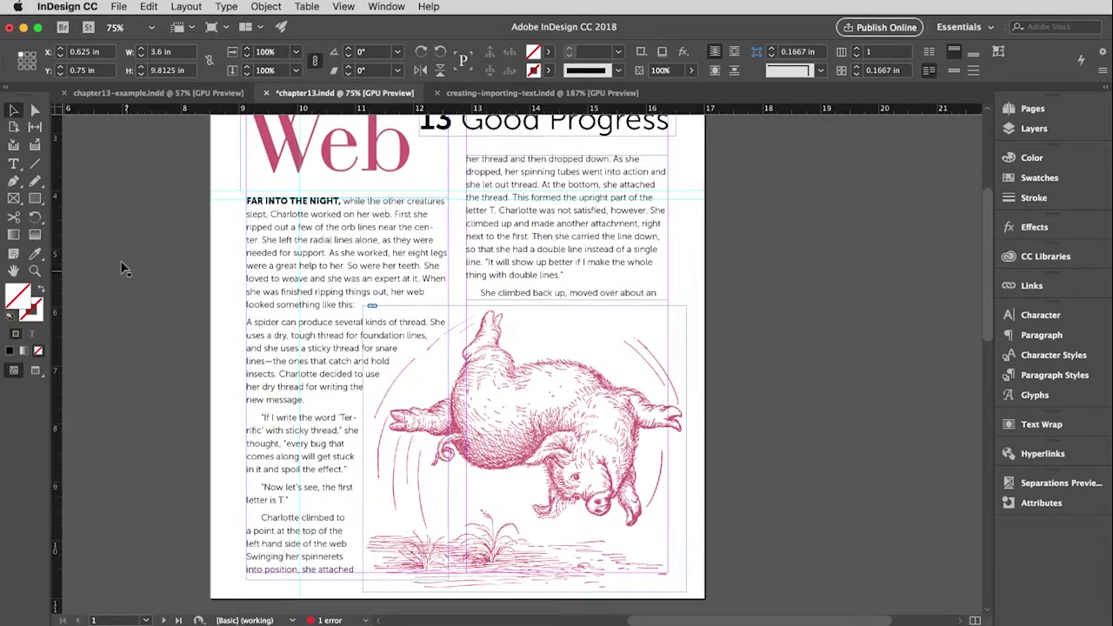
pyautogui.click(298, 528)
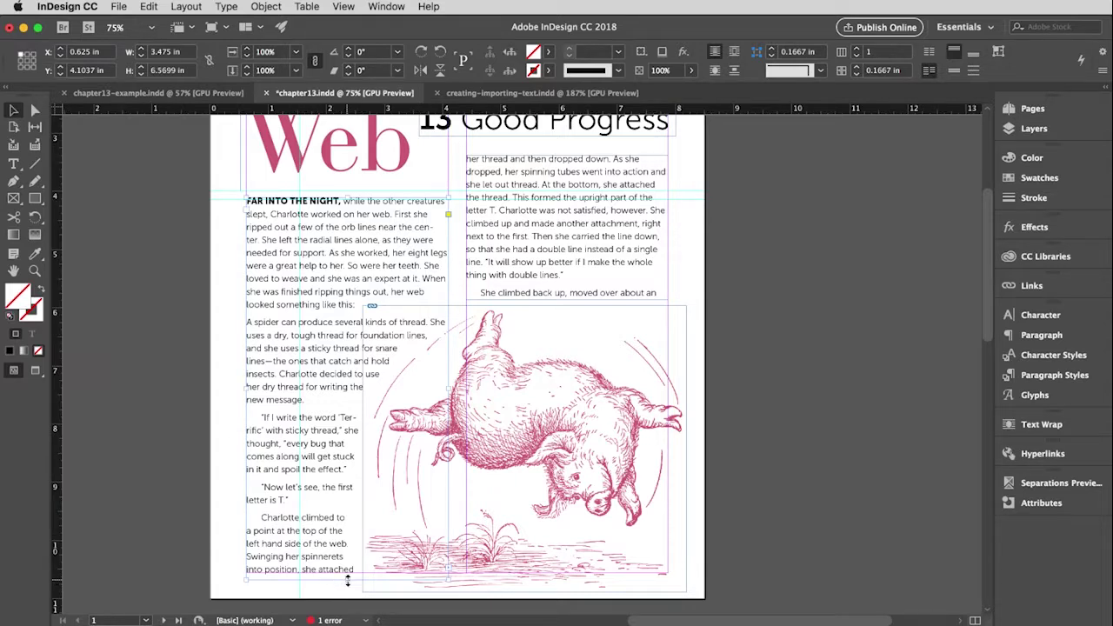
pyautogui.moveTo(348, 581)
pyautogui.mouseDown()
pyautogui.moveTo(348, 526)
pyautogui.moveTo(346, 578)
pyautogui.mouseUp()
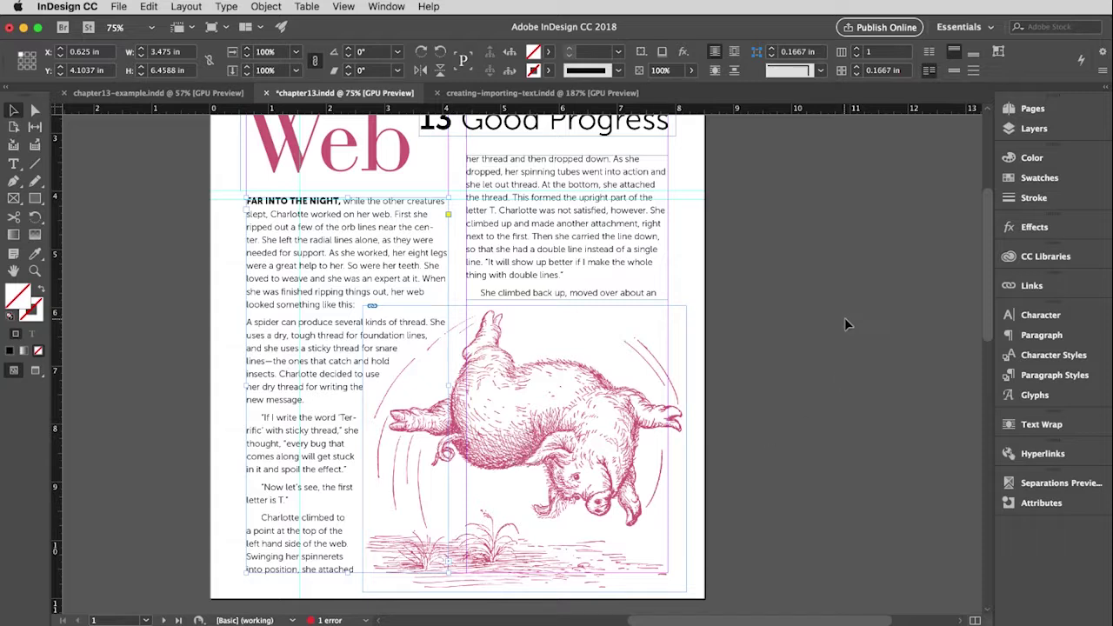
pyautogui.click(589, 270)
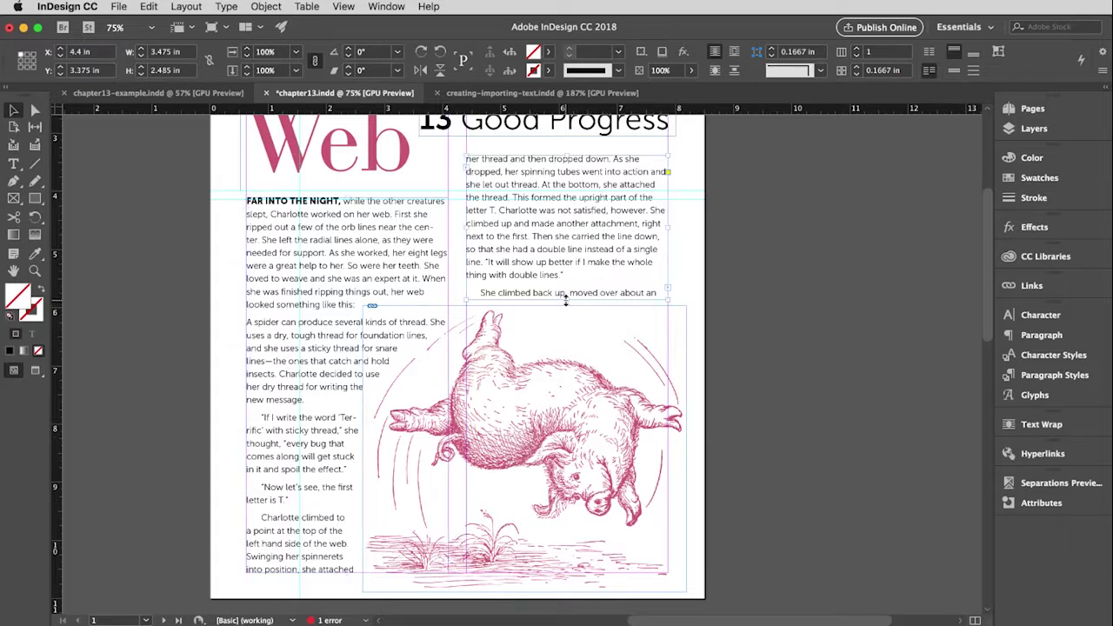
pyautogui.moveTo(566, 300); pyautogui.dragTo(566, 282)
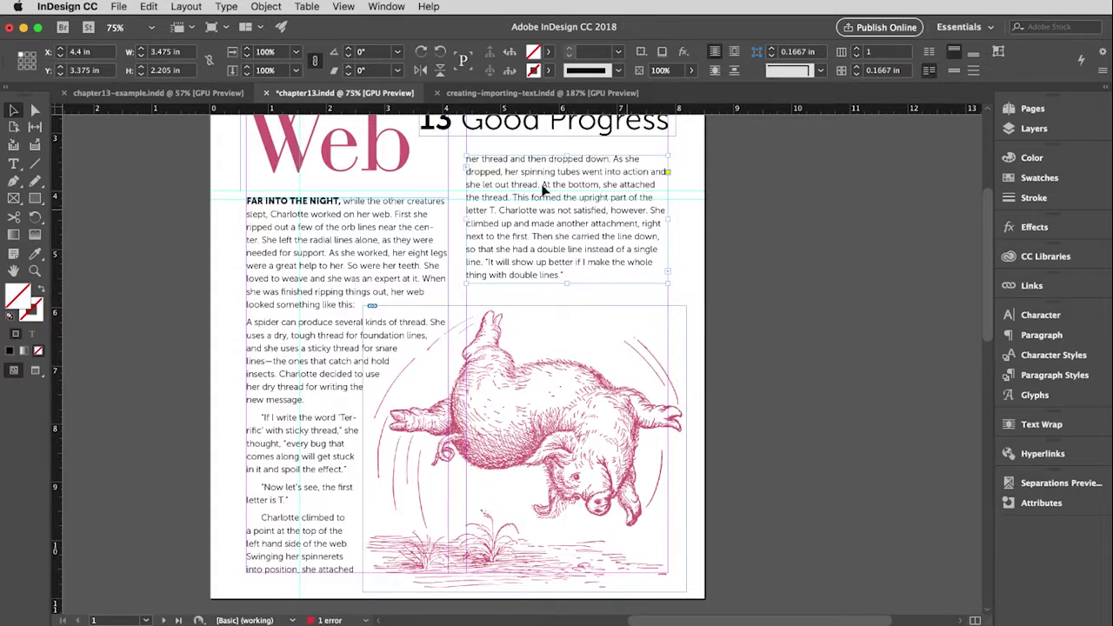
# - Place a guide at 4.22 in and move the right frame to Y 3.4357 in, aligning lines with the left column
pyautogui.scroll(2, 433, 190)
pyautogui.scroll(3, 513, 244)
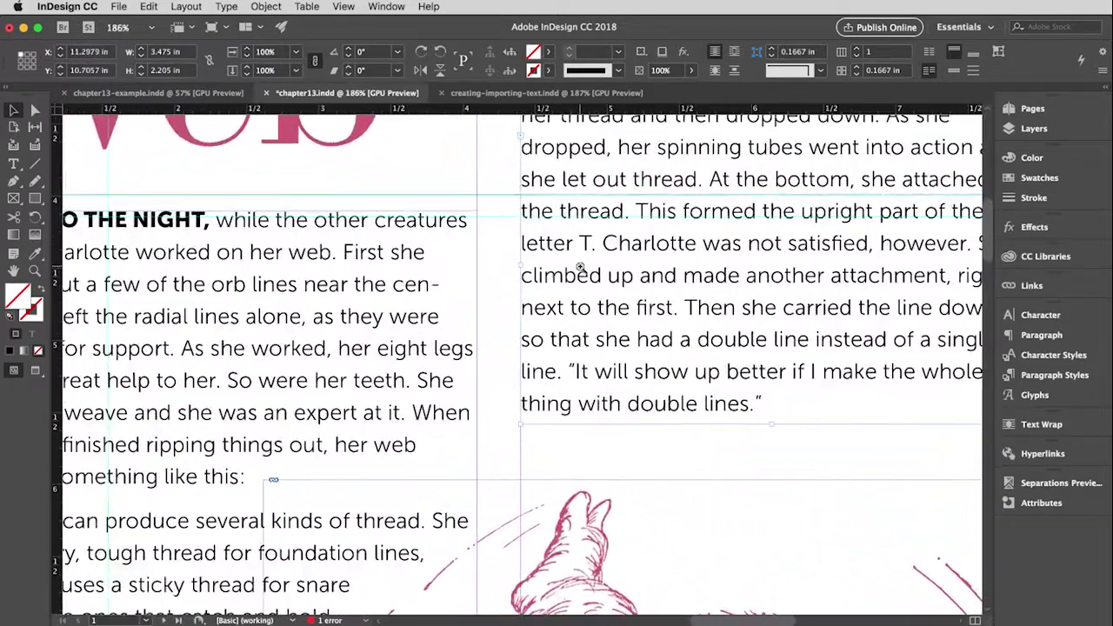
pyautogui.hscroll(-3, 533, 372)
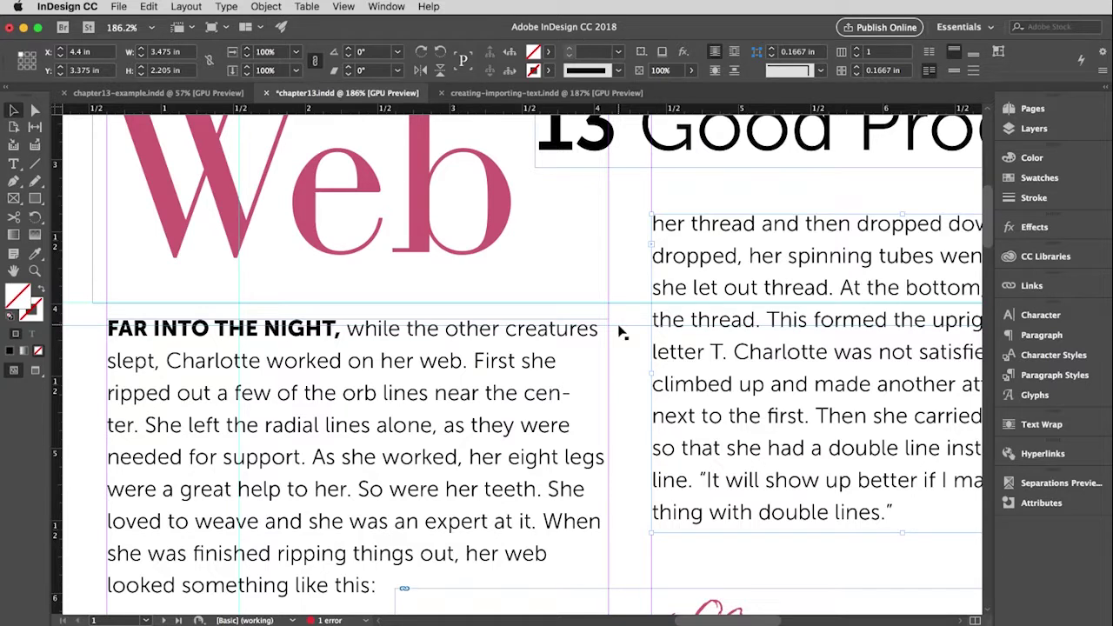
pyautogui.moveTo(622, 332); pyautogui.dragTo(615, 335)
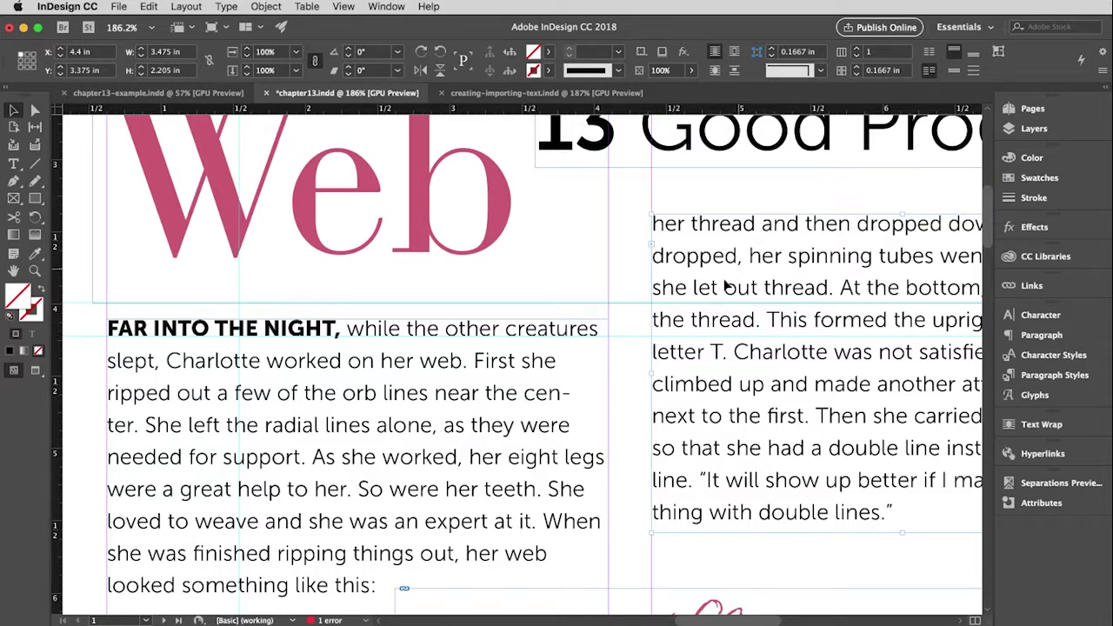
pyautogui.click(629, 343)
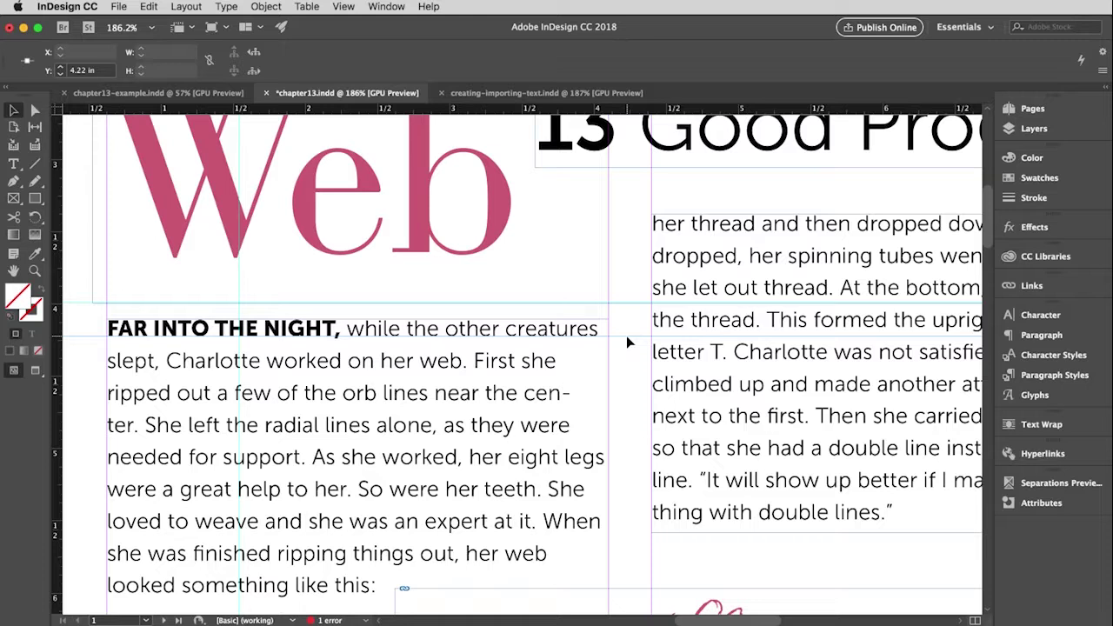
pyautogui.moveTo(627, 337)
pyautogui.mouseDown()
pyautogui.moveTo(632, 113)
pyautogui.moveTo(631, 348)
pyautogui.moveTo(631, 337)
pyautogui.mouseUp()
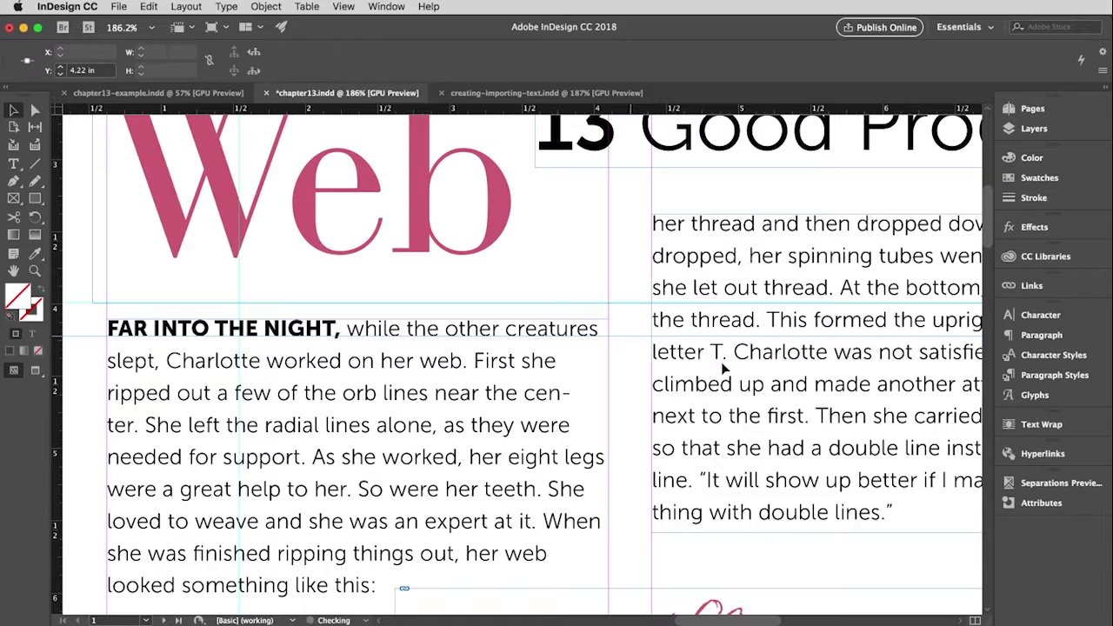
pyautogui.click(740, 322)
pyautogui.moveTo(741, 323); pyautogui.dragTo(746, 333)
pyautogui.press('Down')
pyautogui.press('Down')
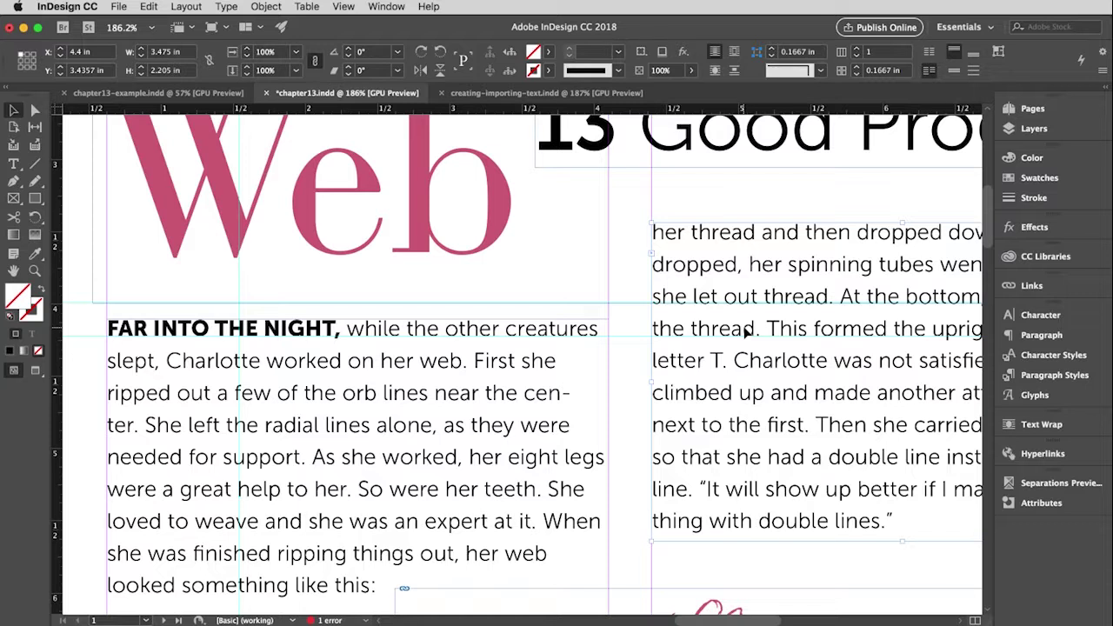
pyautogui.press('super+0')
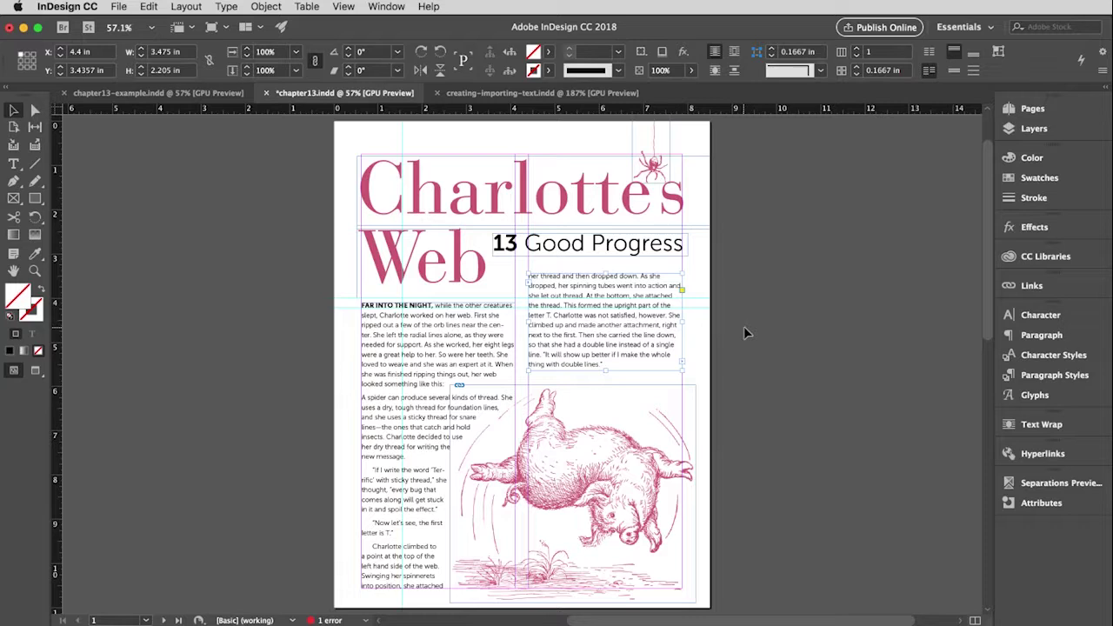
# - Deselect everything and view page 1 in Preview screen mode
pyautogui.click(744, 326)
pyautogui.press('w')
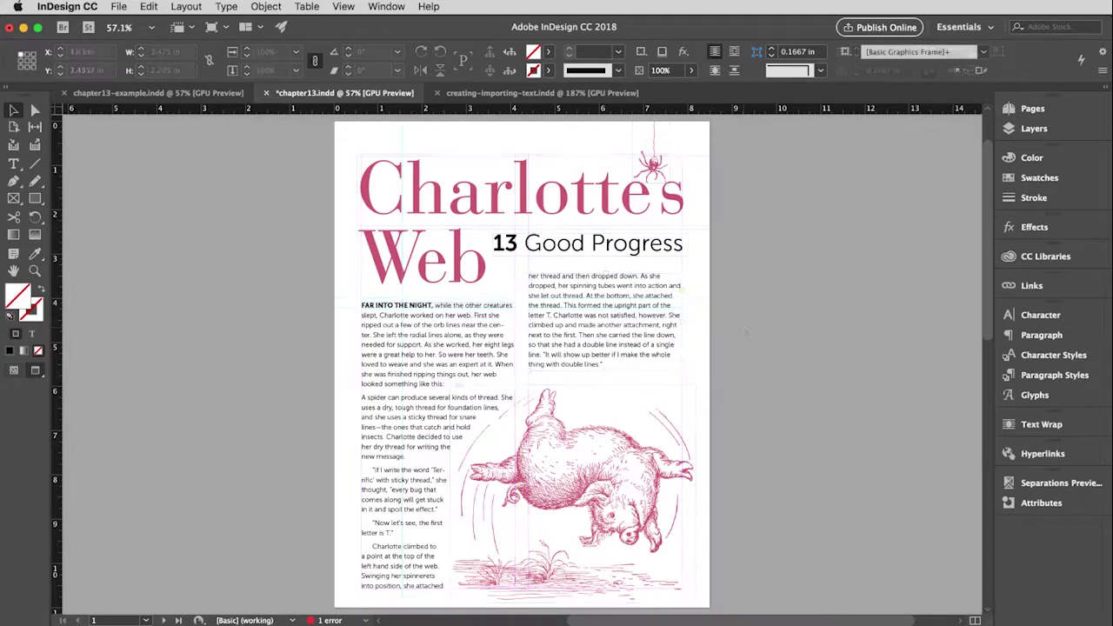